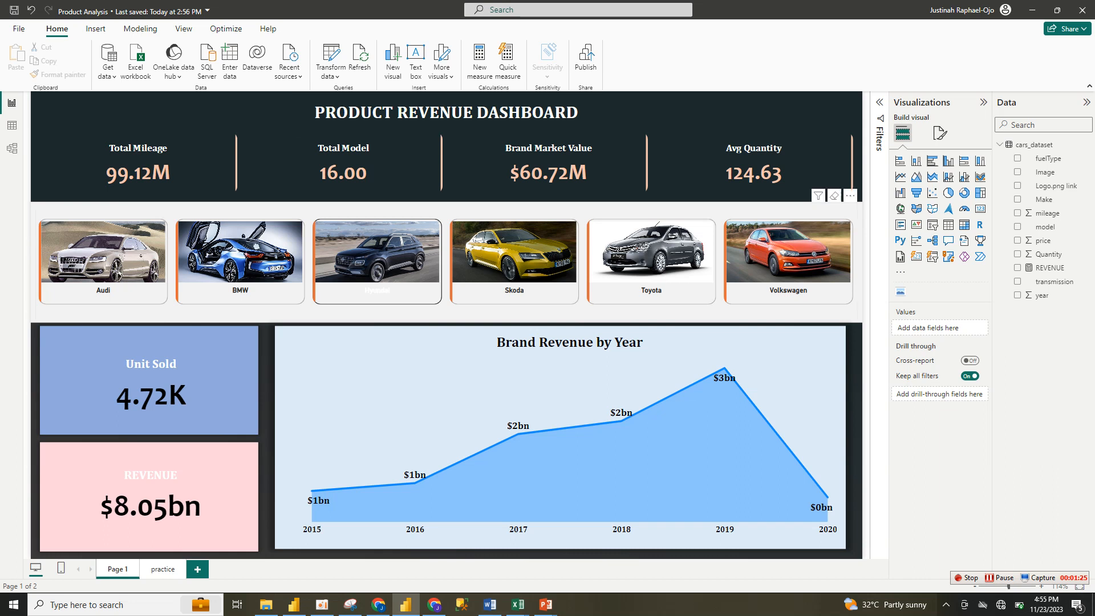
Step: Examine the dashboard figures for Audi, BMW, Hyundai, Skoda, Toyota and Volkswagen through the Make slicer, leaving no brand selected
click(103, 262)
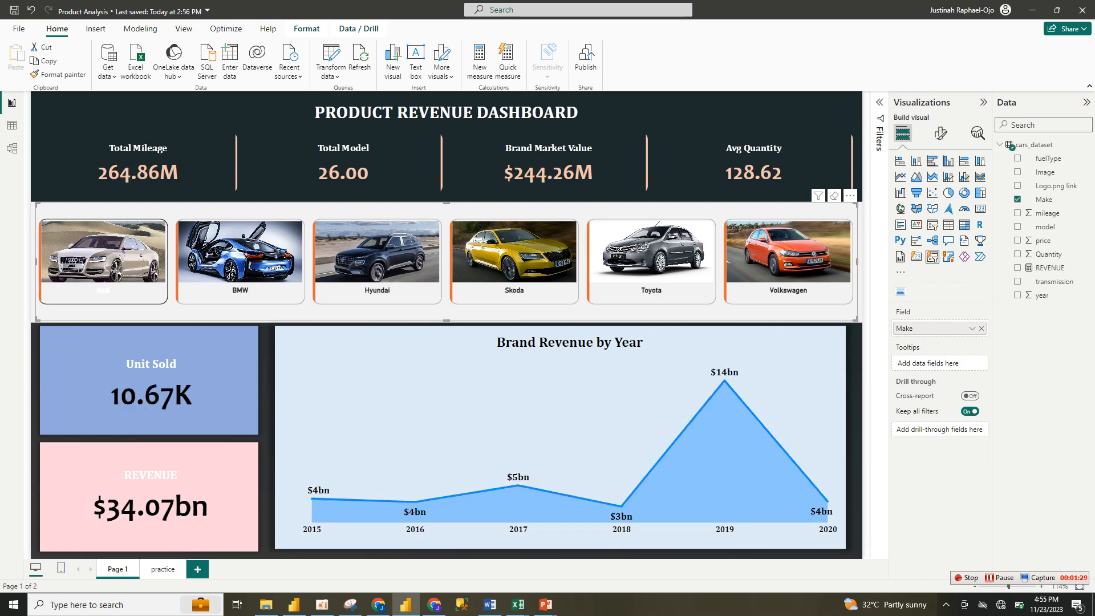
click(103, 263)
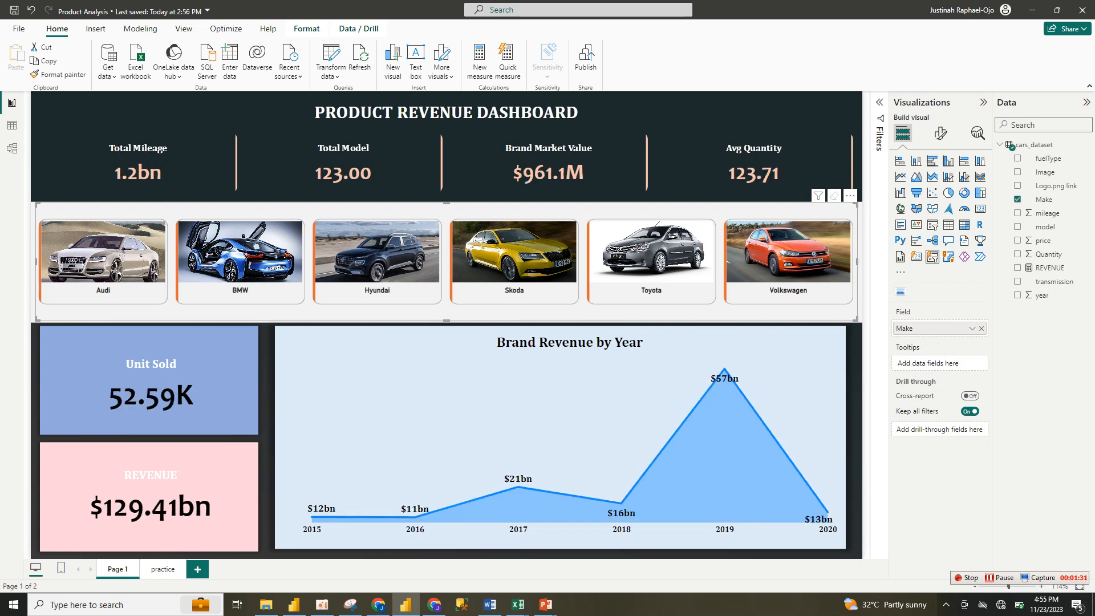
click(240, 262)
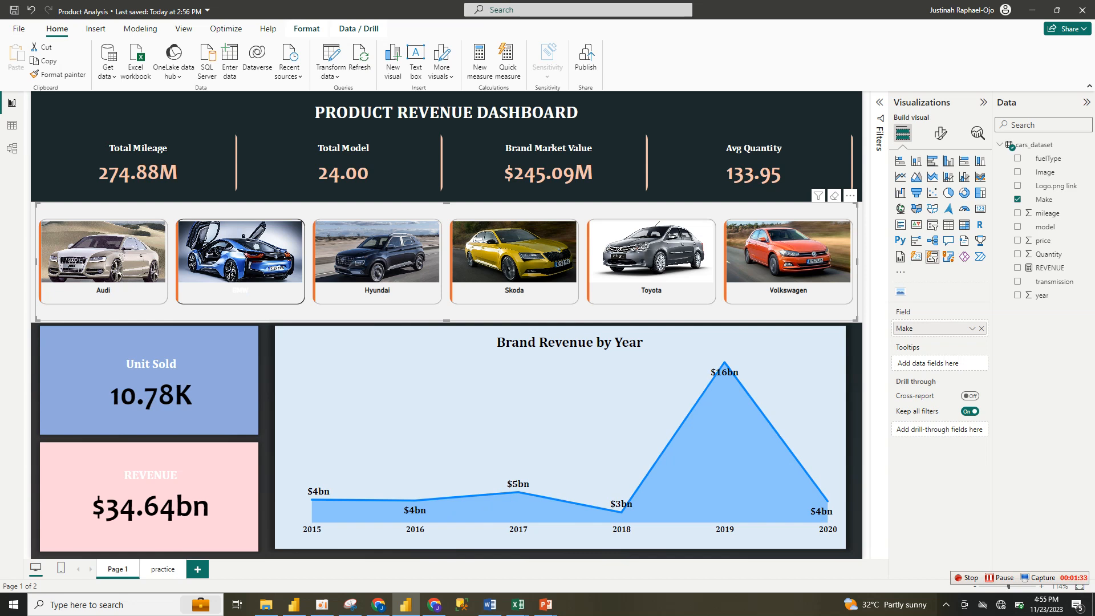
click(240, 262)
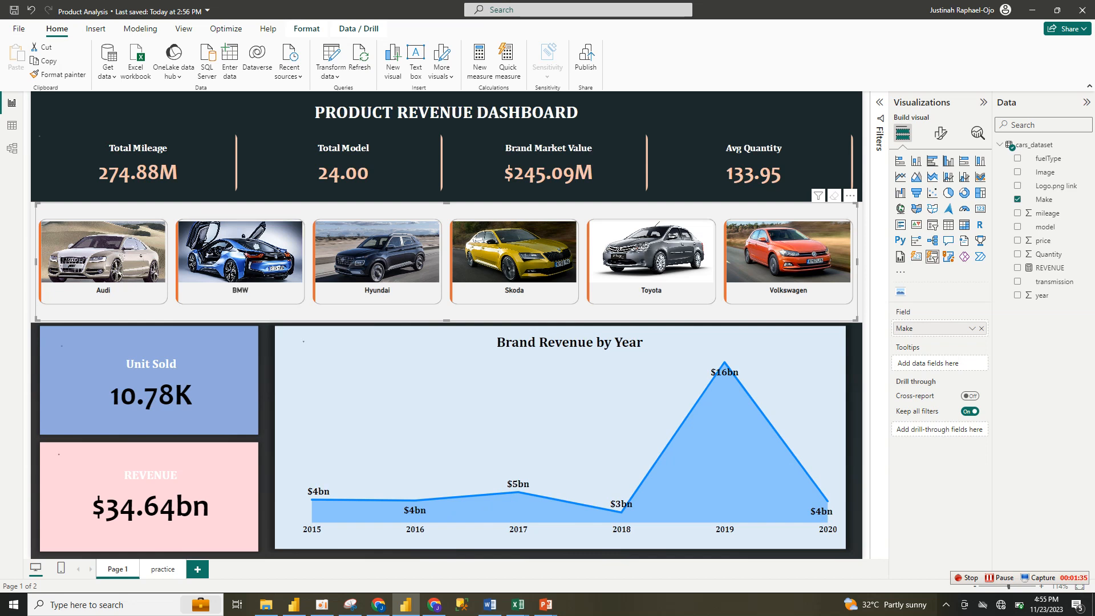
click(377, 263)
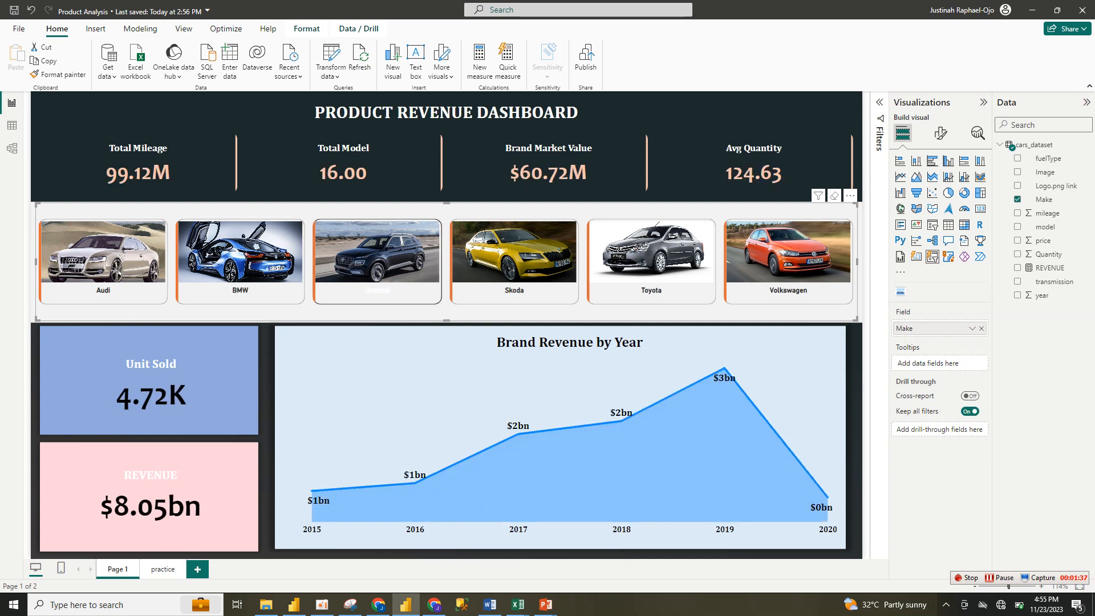
click(514, 262)
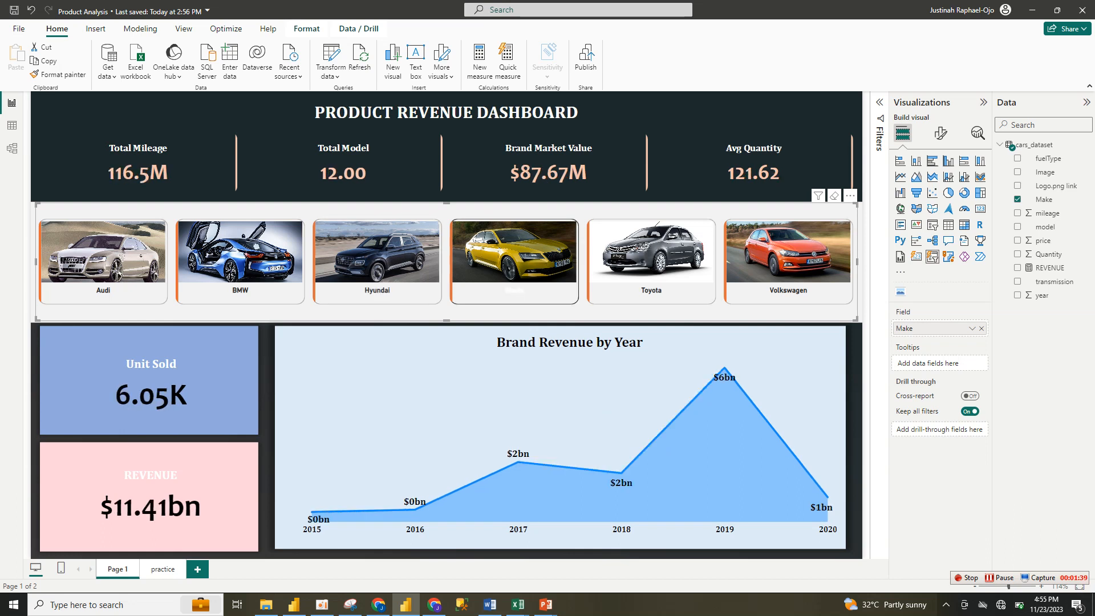
click(651, 262)
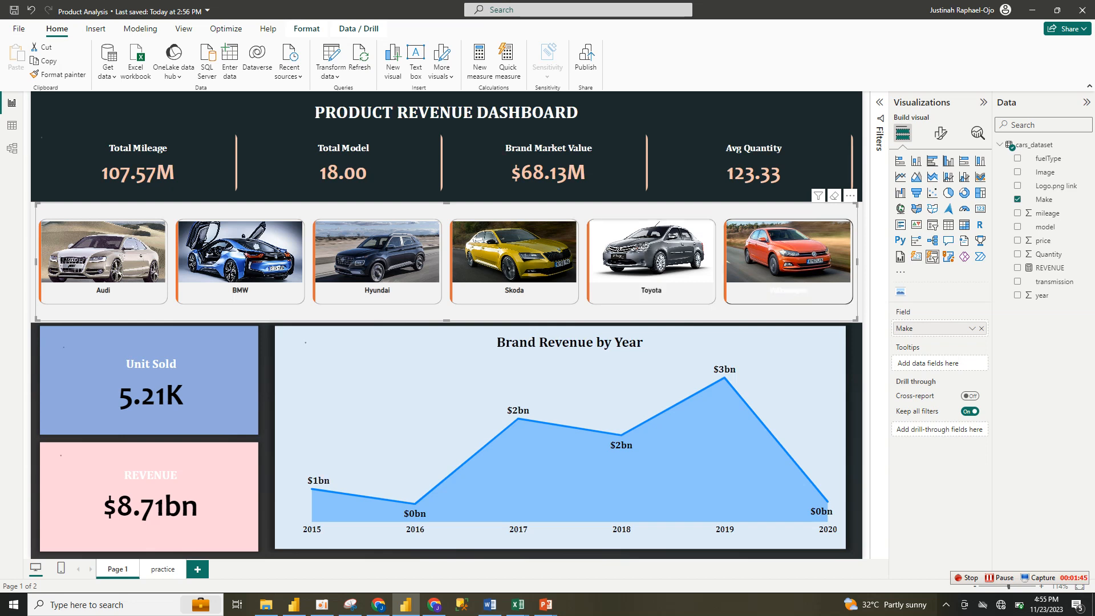
click(788, 262)
click(788, 262)
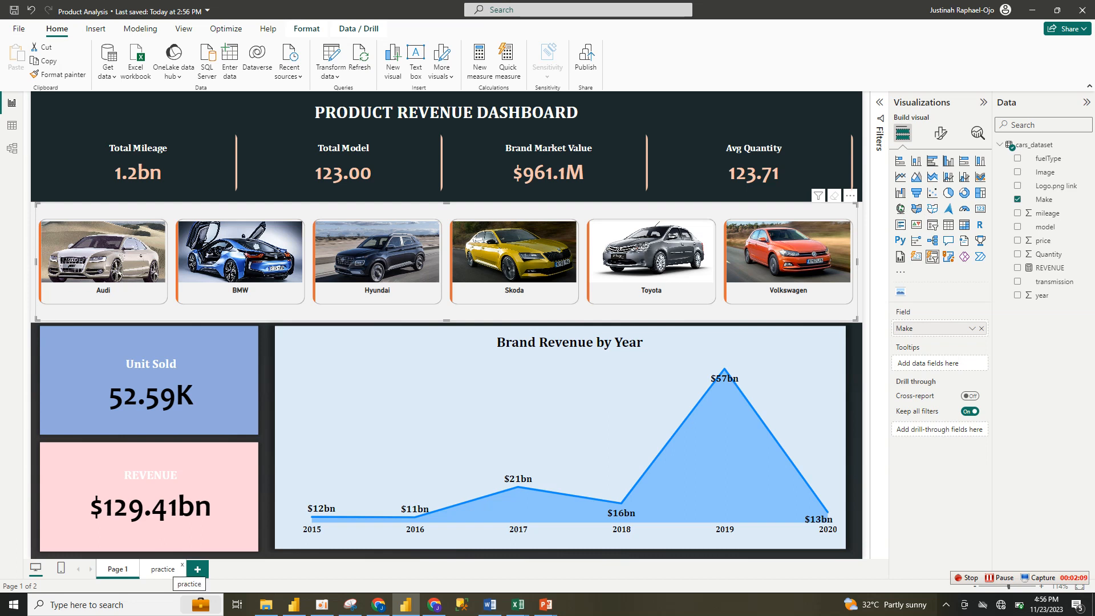
Step: Open the practice page, review the dashboard background slide in PowerPoint's Presentation2, and return to Power BI
click(166, 569)
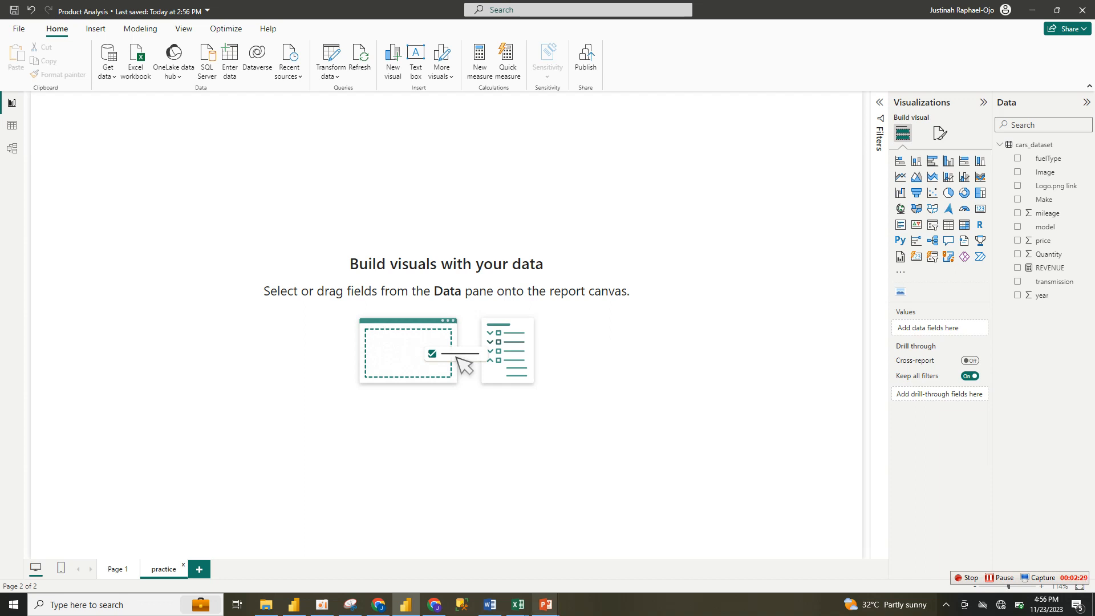
mouse_move(545, 604)
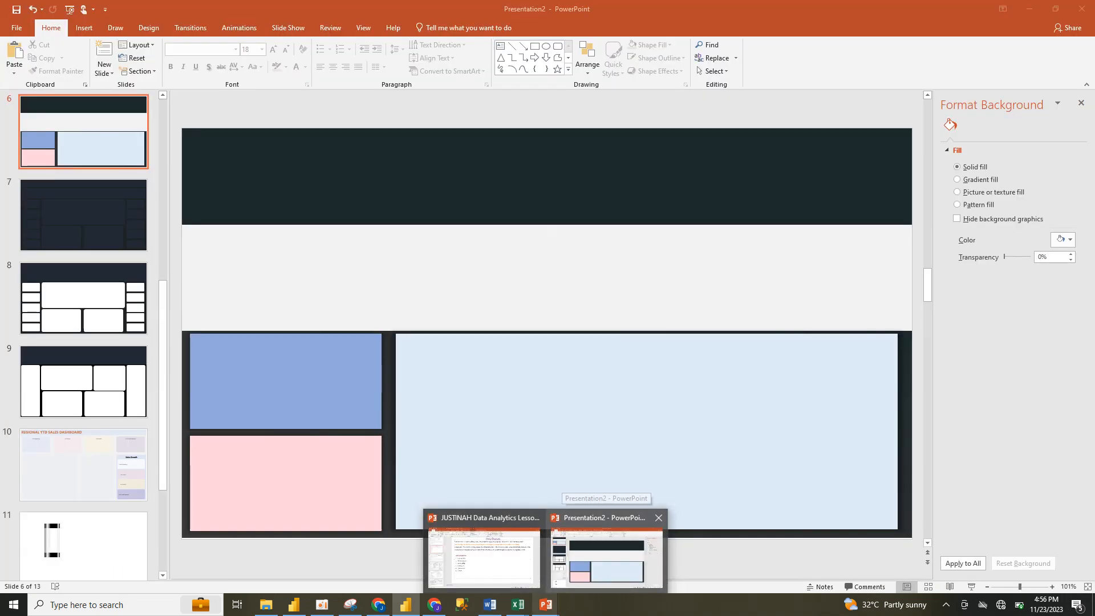
click(606, 557)
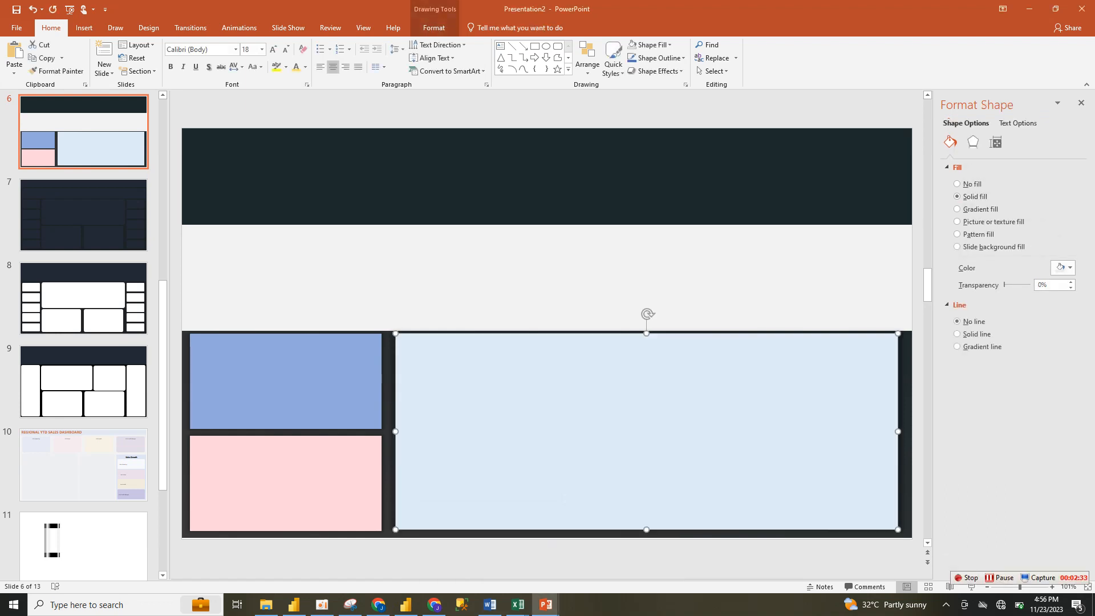
mouse_move(646, 431)
mouse_down()
mouse_move(546, 359)
mouse_move(686, 418)
mouse_move(637, 438)
mouse_move(646, 432)
mouse_up()
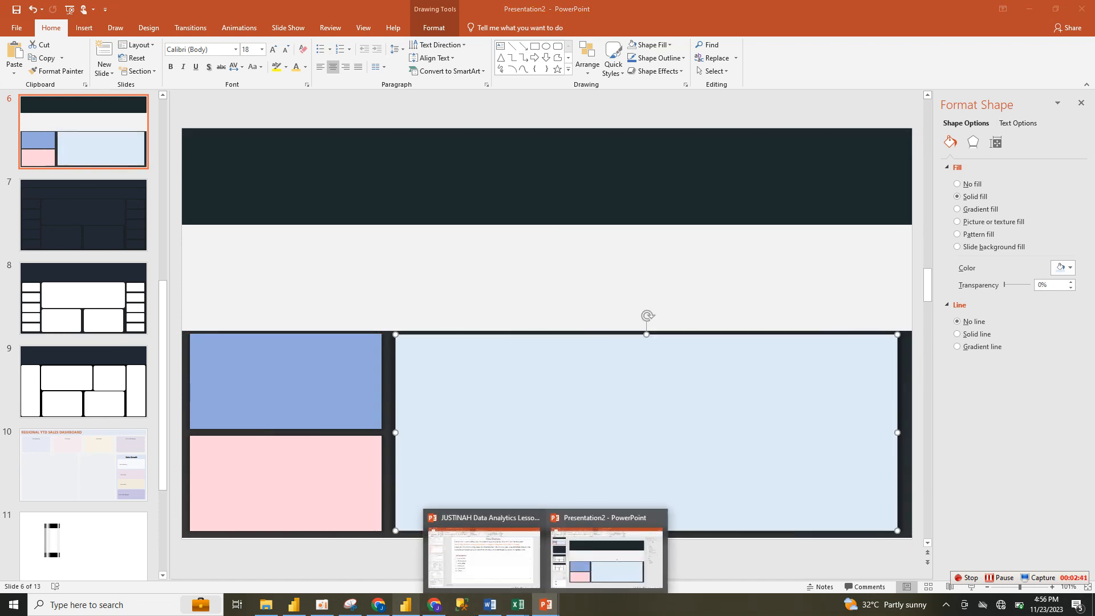
click(405, 604)
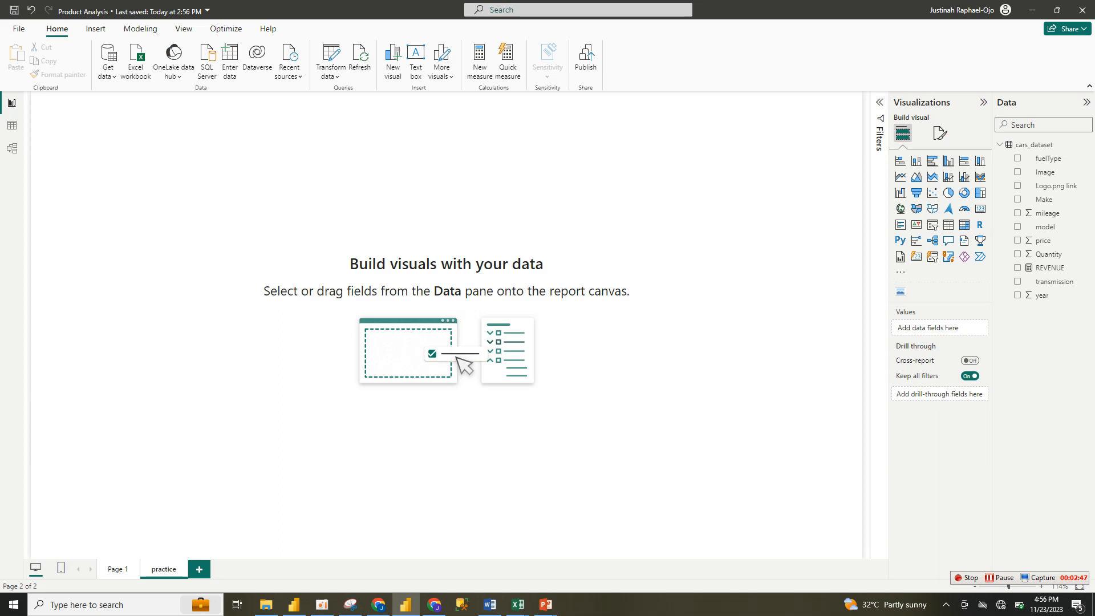
Step: Set Picture2 from Downloads as the practice page's canvas background image, with the image fit set to Fit
click(939, 133)
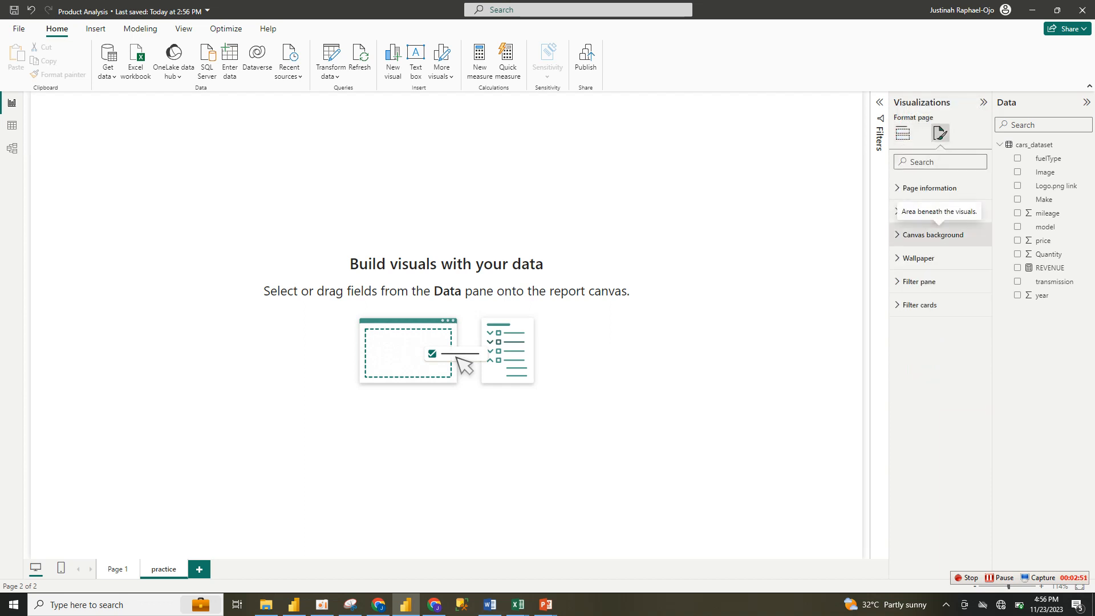
click(933, 234)
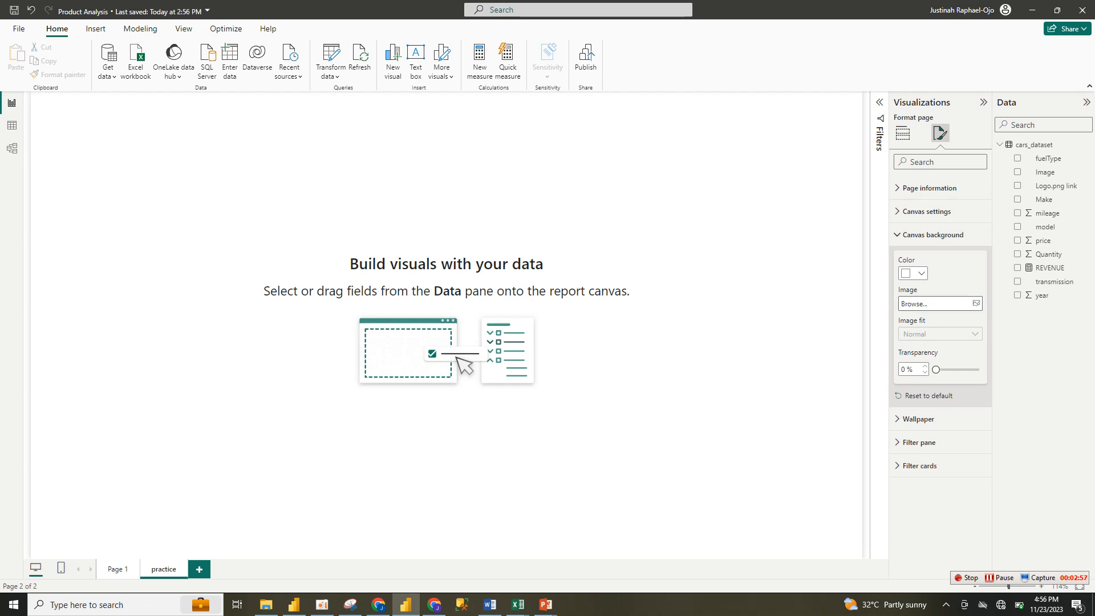
click(935, 303)
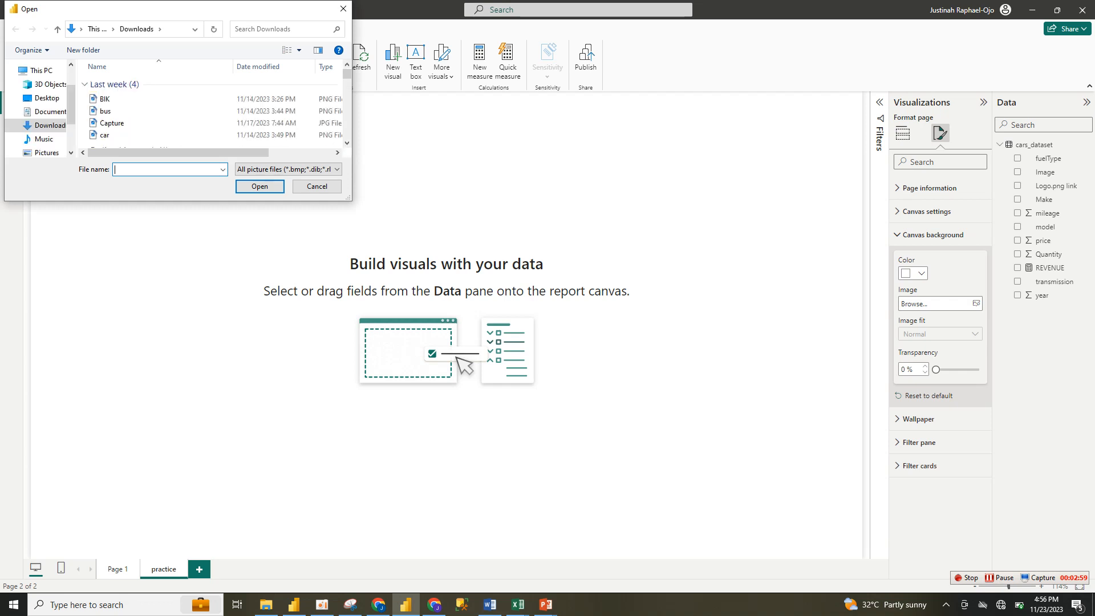
click(113, 111)
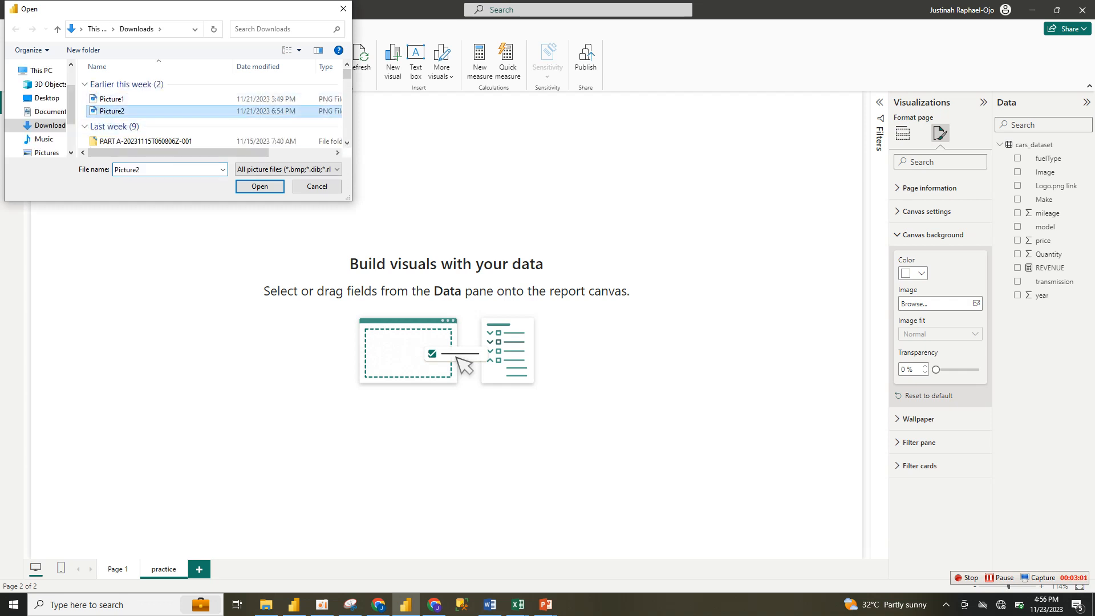
click(259, 186)
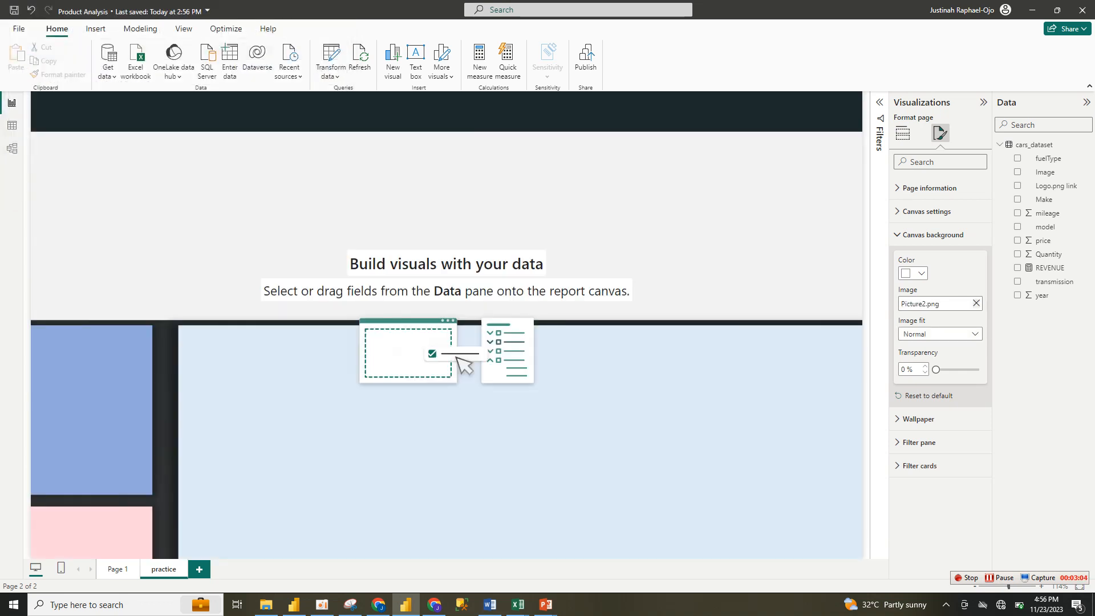
click(940, 333)
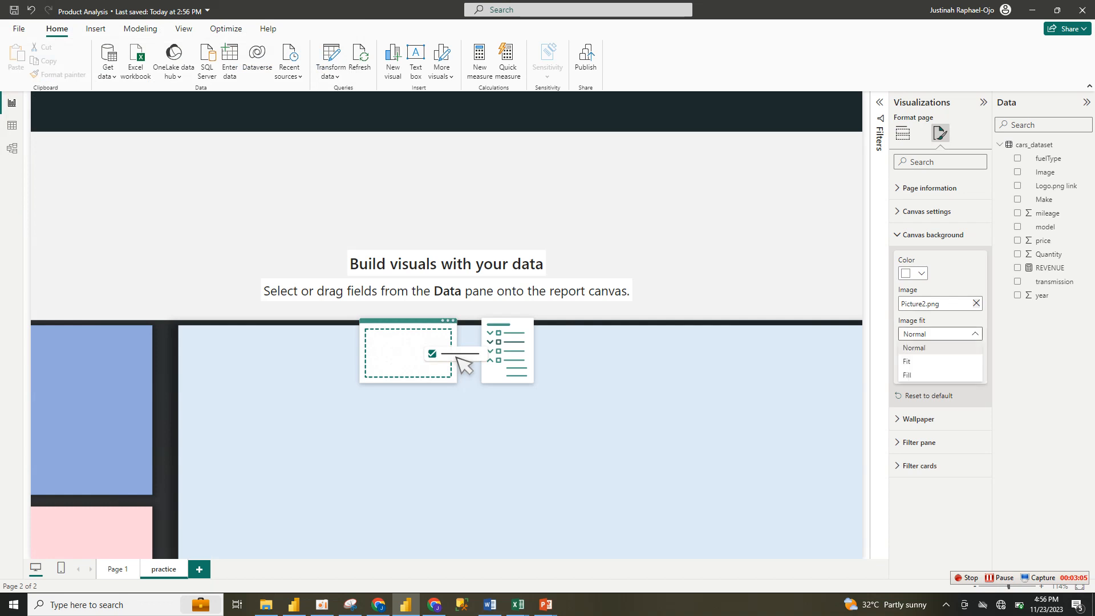
click(912, 360)
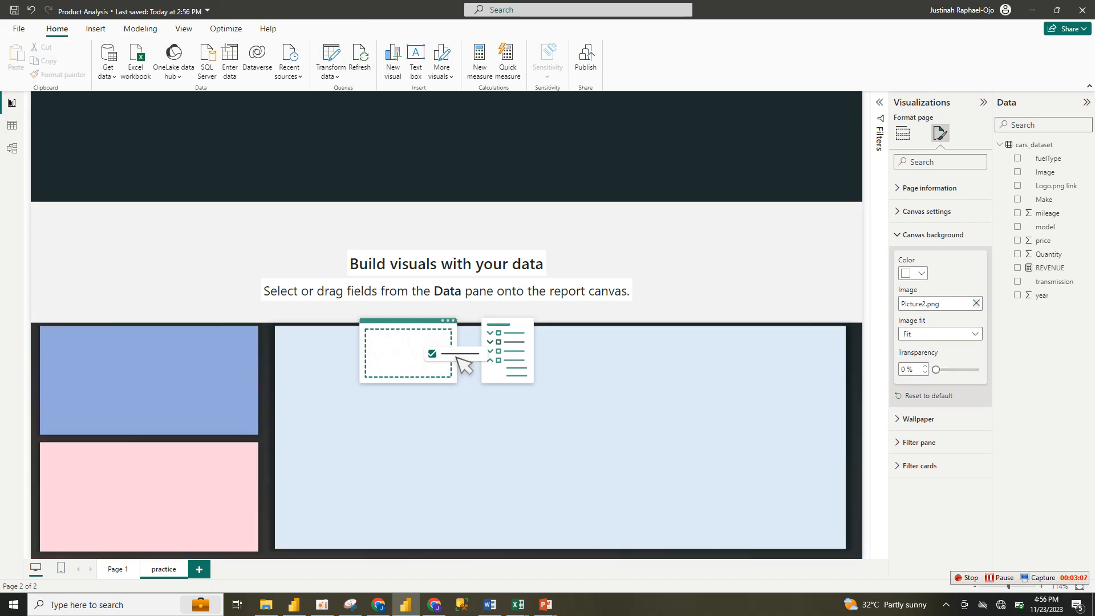
click(902, 132)
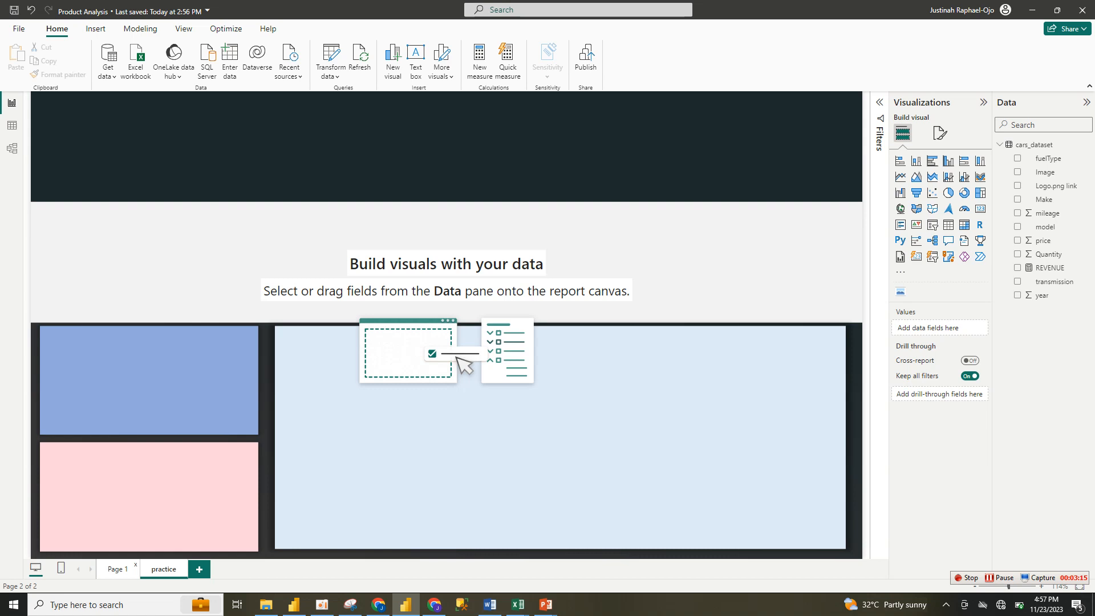
Step: Copy the PRODUCT REVENUE DASHBOARD title text box from Page 1 onto the practice page
click(117, 568)
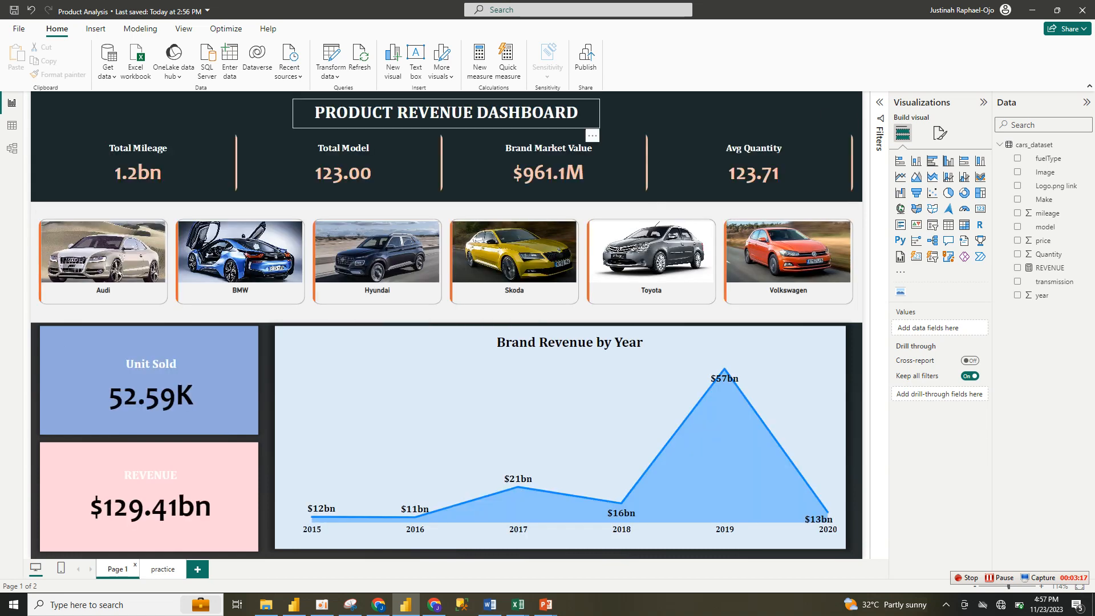
click(446, 113)
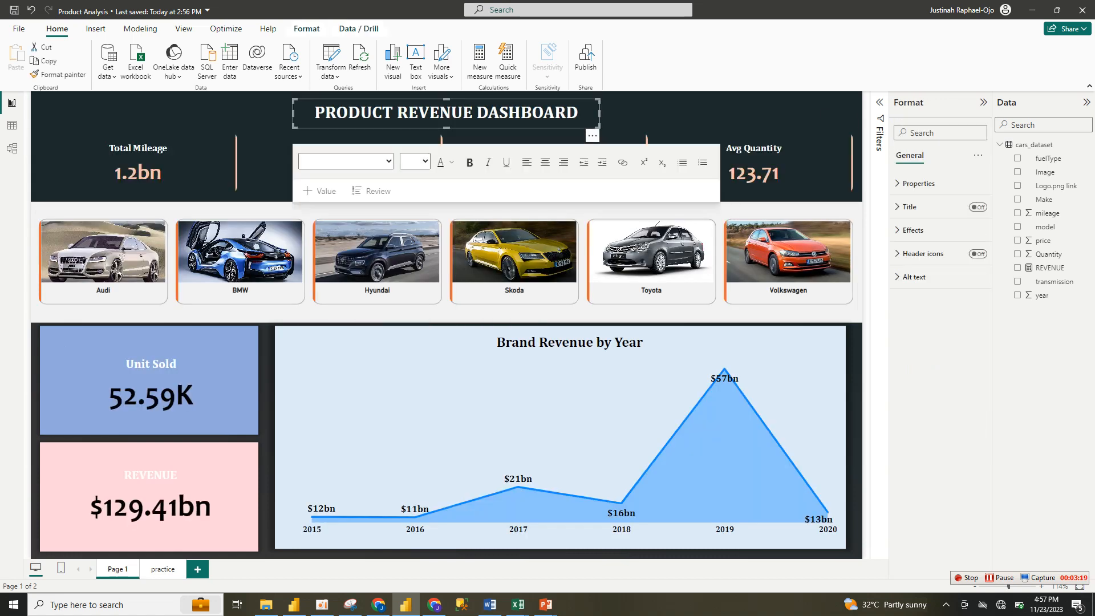
click(593, 135)
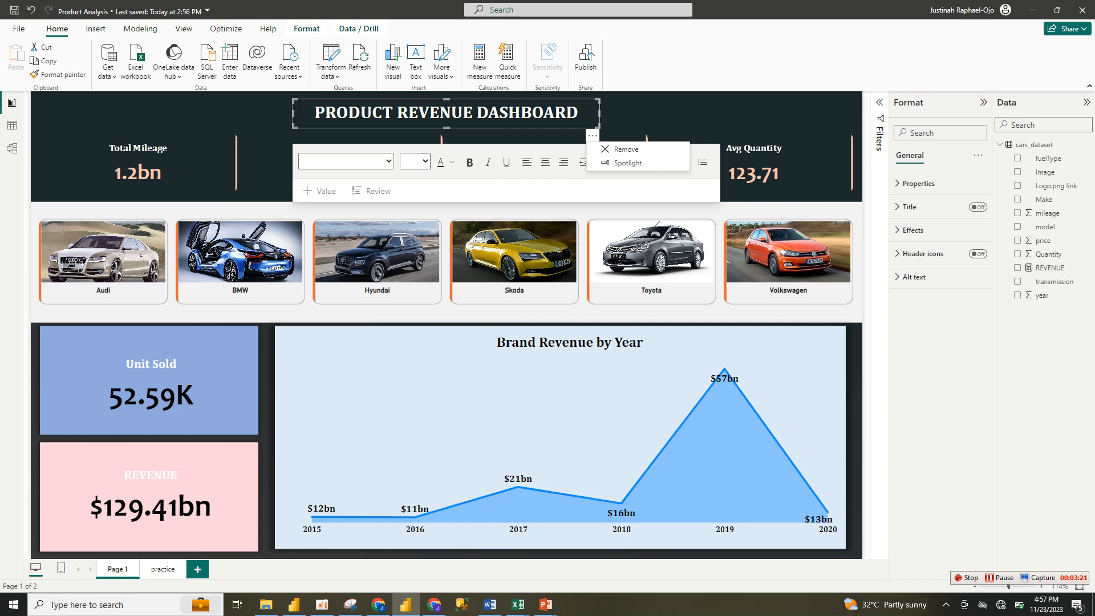
click(593, 136)
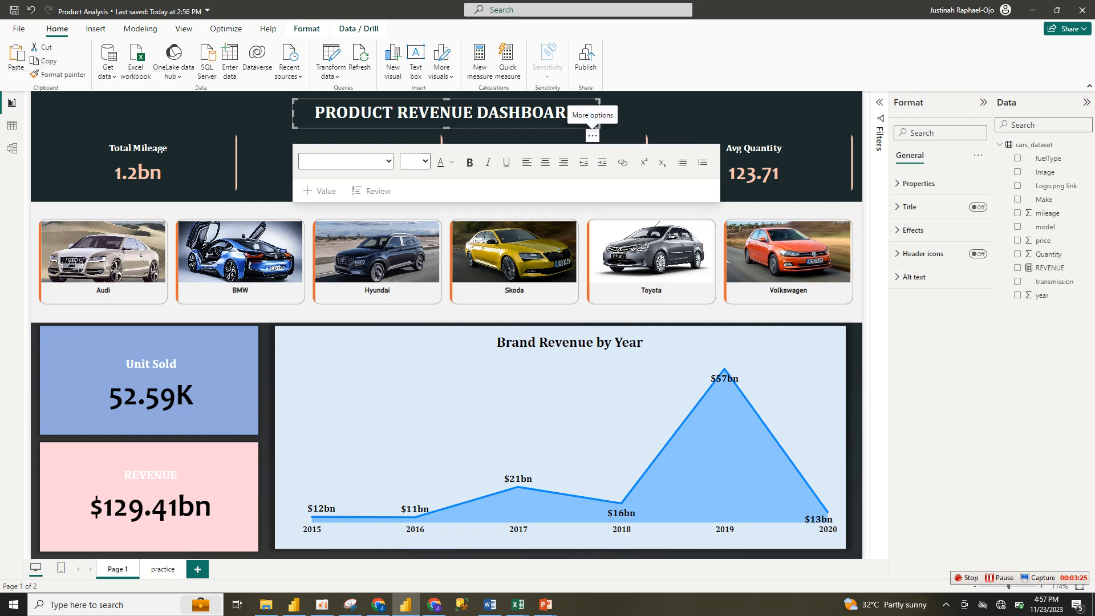
click(163, 569)
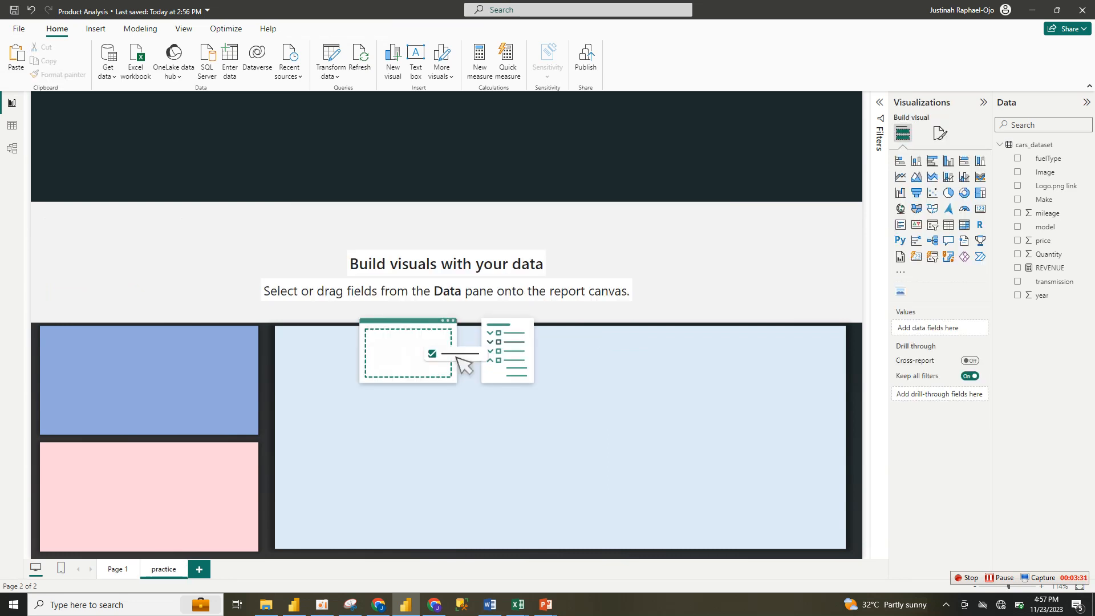
key(ctrl+v)
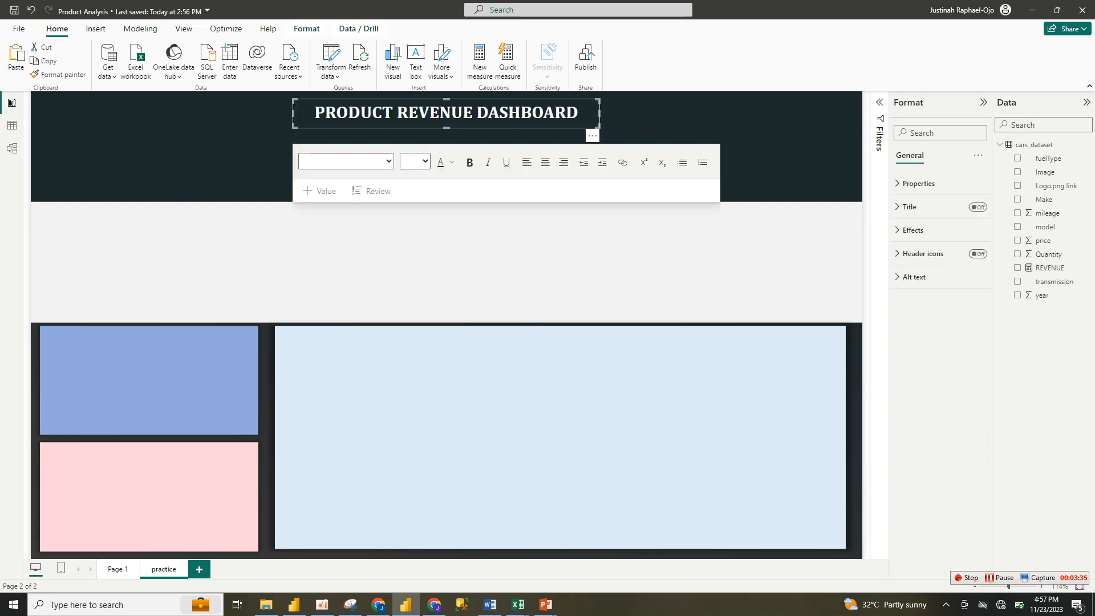
key(Escape)
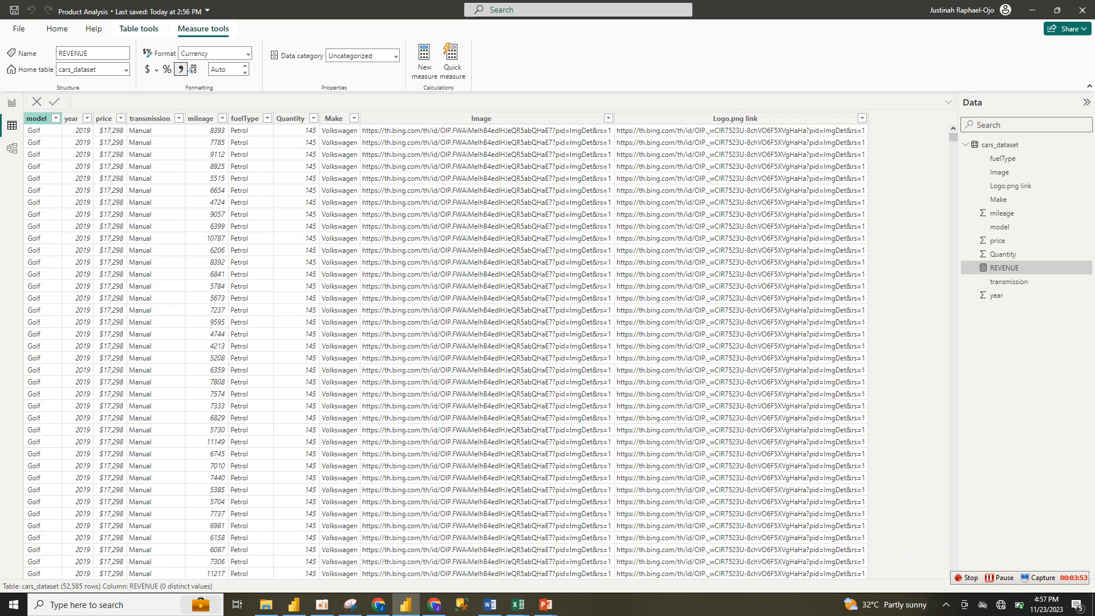
Step: Examine the model, year, price, transmission, Image, Make and Quantity columns of the cars_dataset table and their filter values, without filtering
click(55, 118)
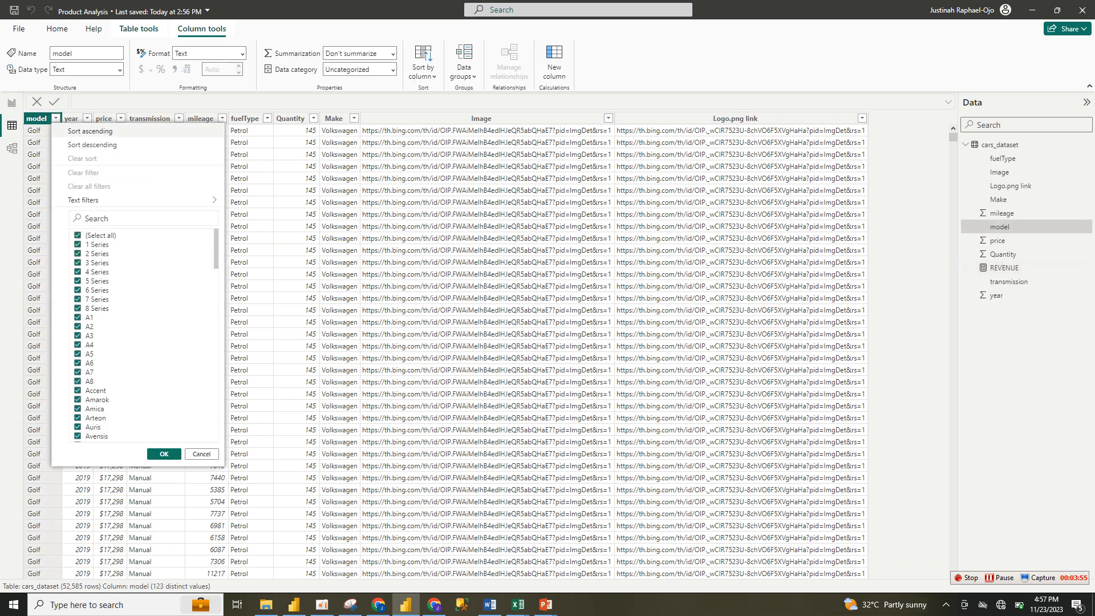
click(75, 119)
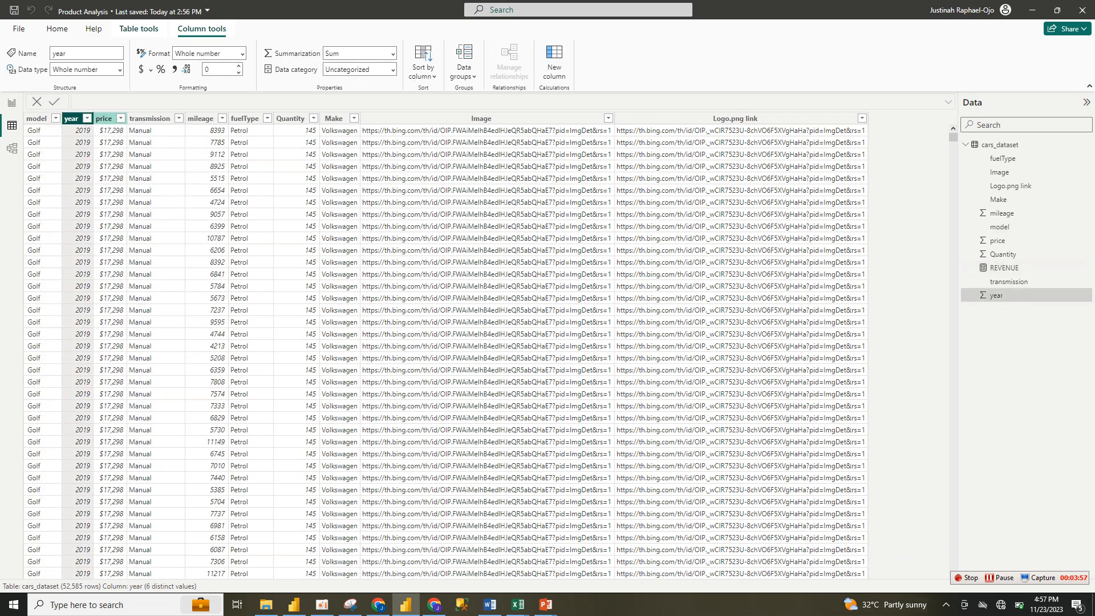
click(120, 118)
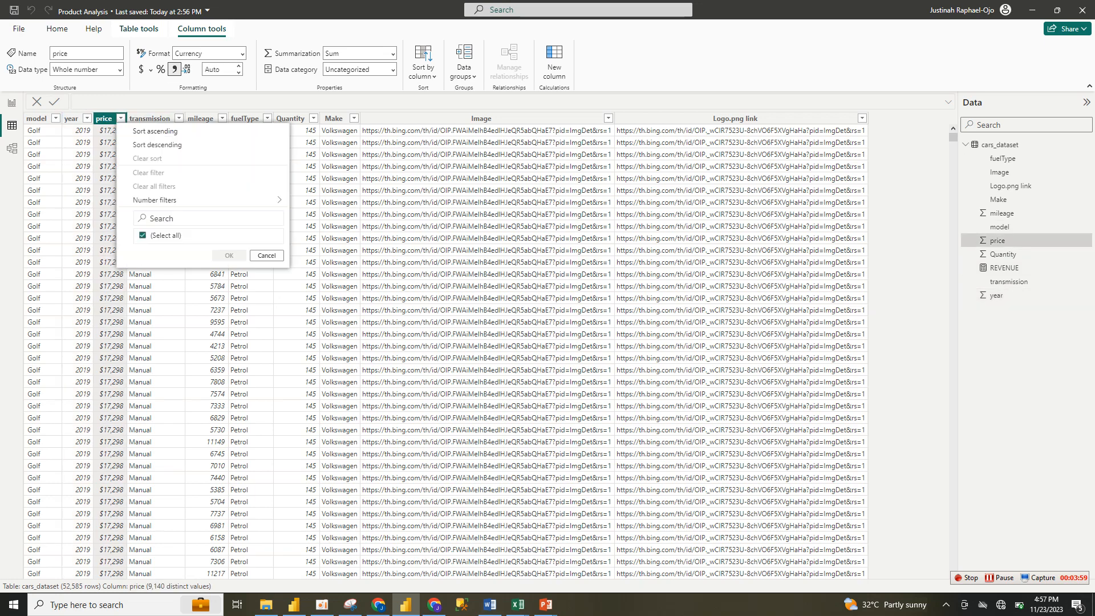
click(178, 118)
click(179, 118)
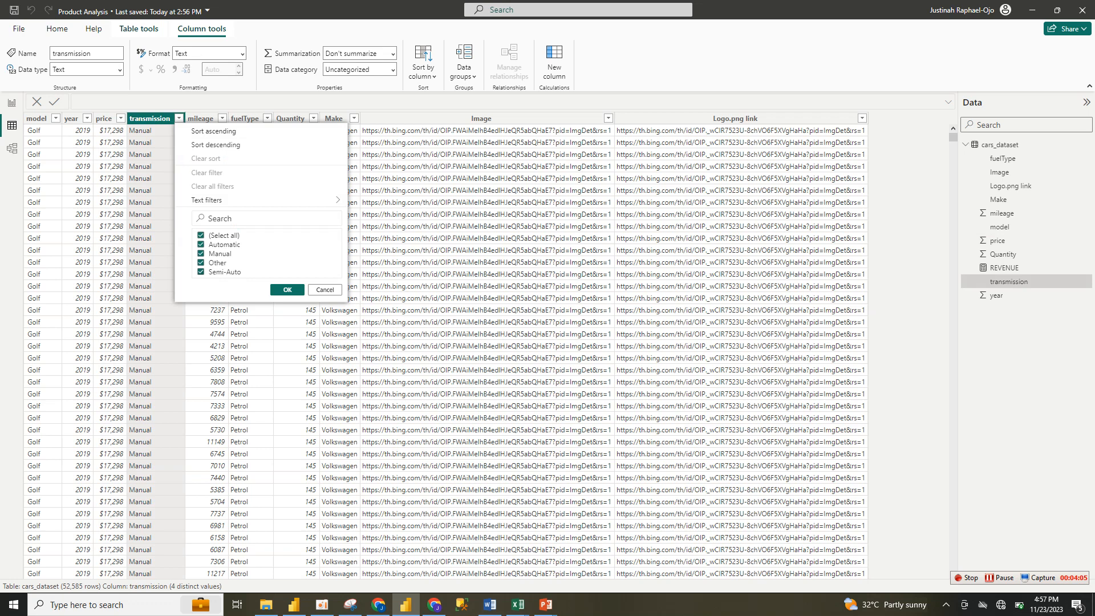
click(445, 227)
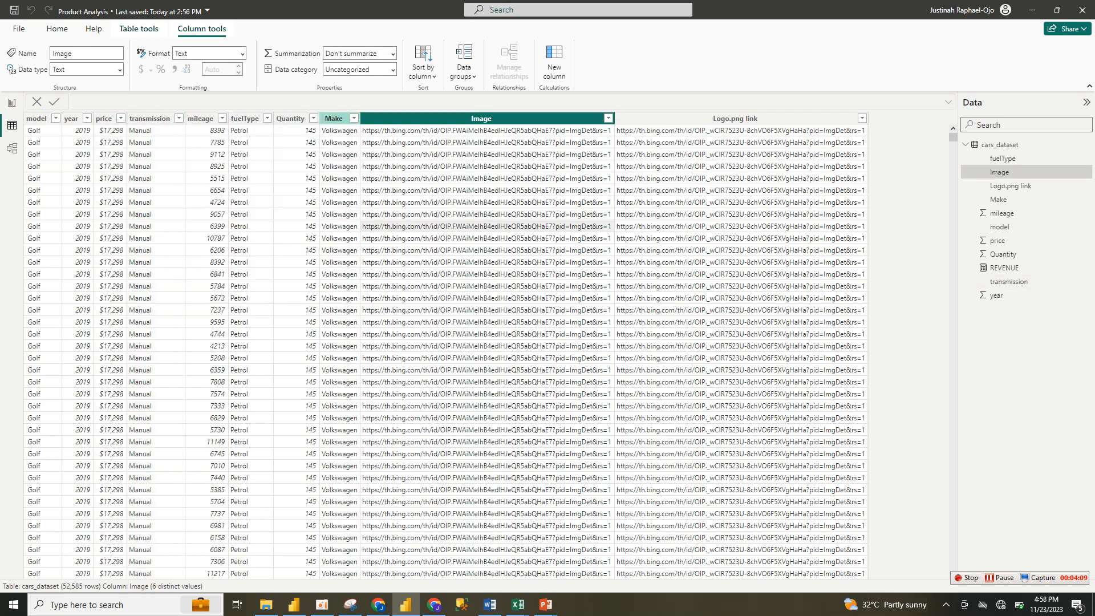
click(353, 118)
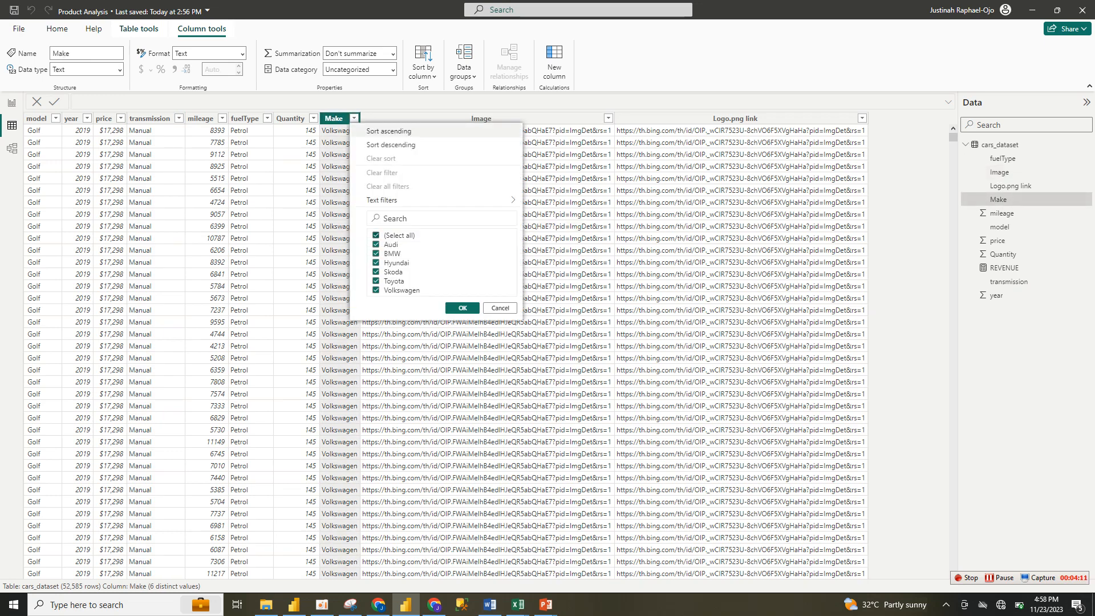
click(297, 238)
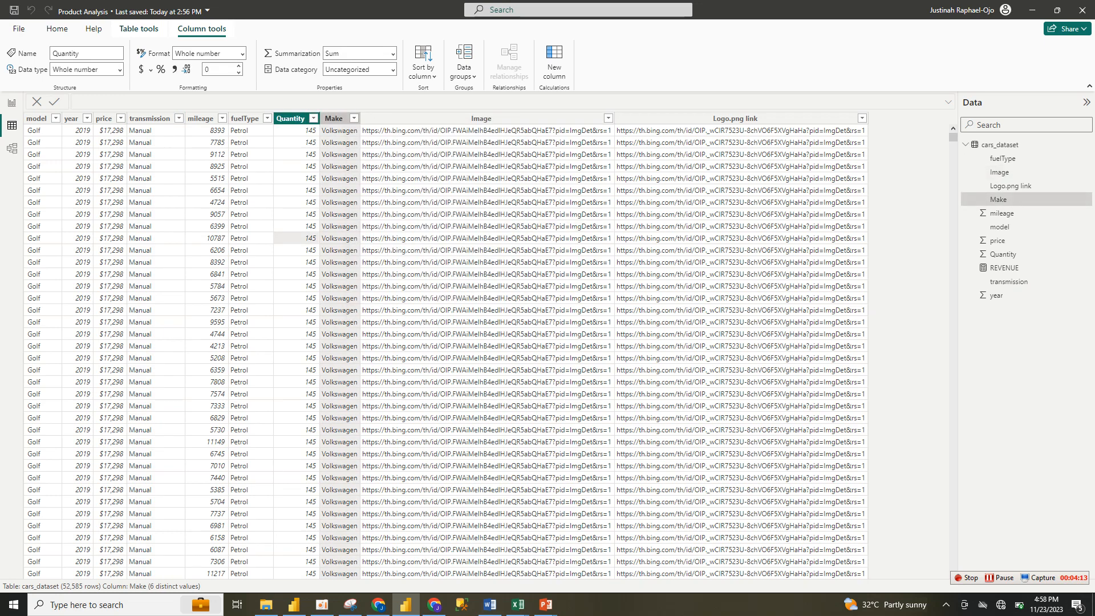
Step: Examine the Image and Logo.png link columns of the cars_dataset table and the picture URLs they hold
click(607, 118)
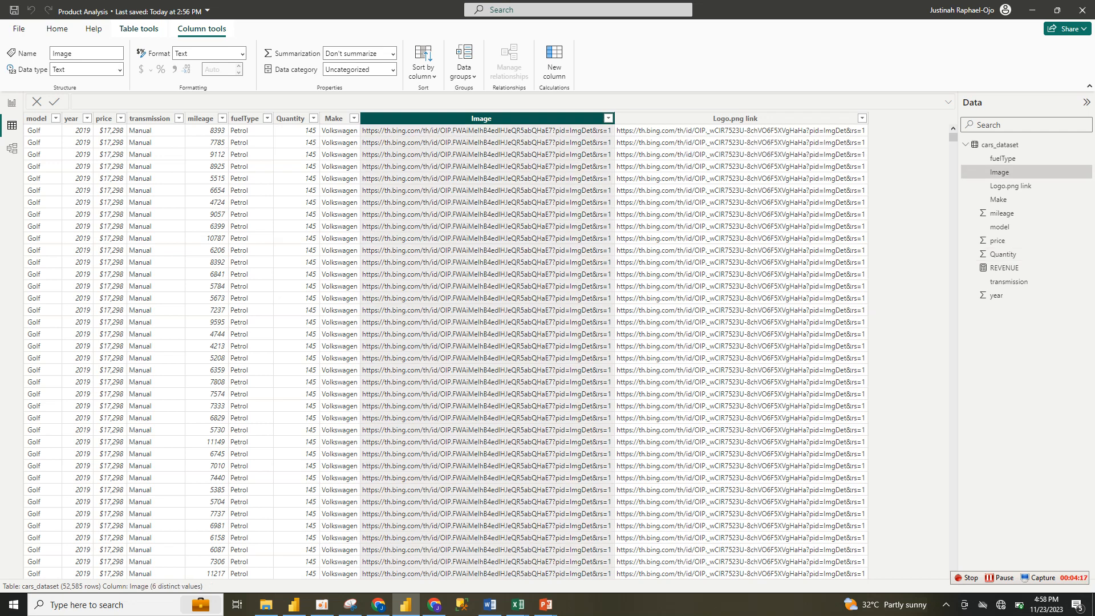
click(735, 119)
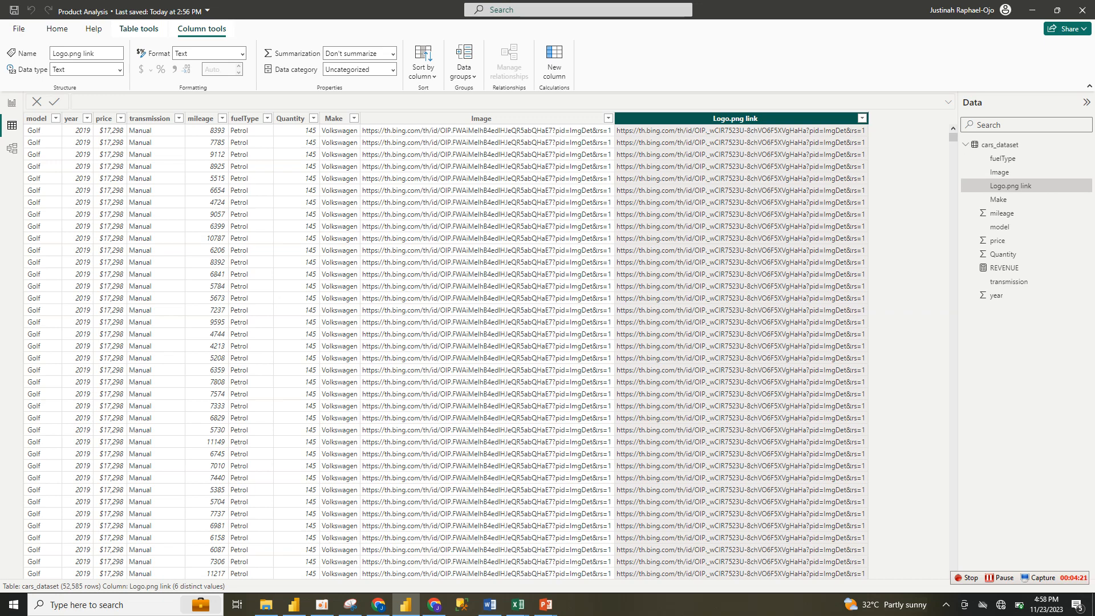
click(481, 119)
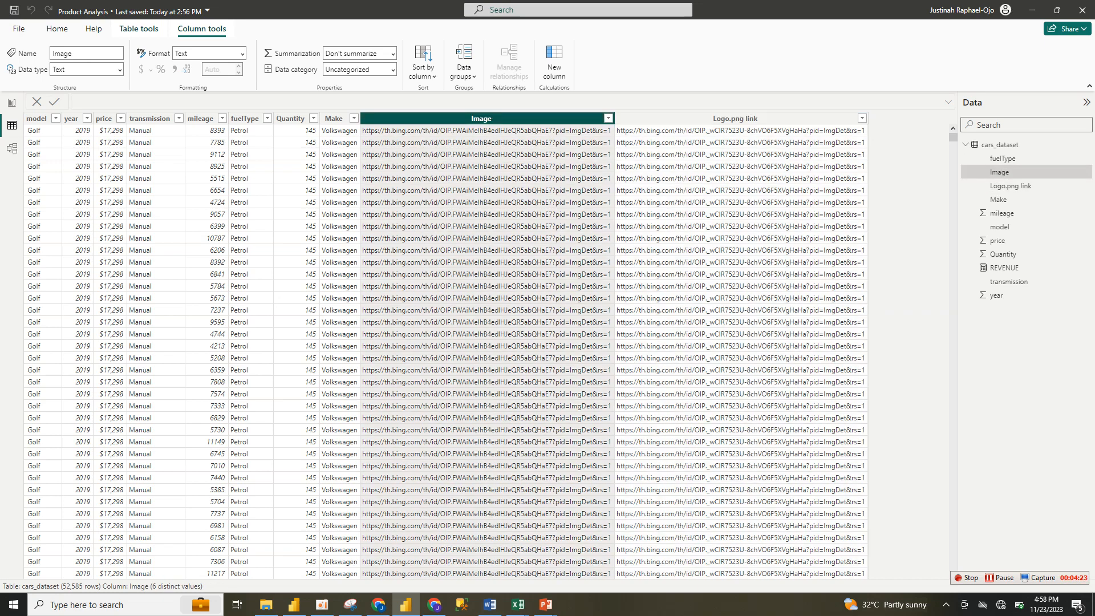
Step: Return to the practice page's report canvas, add a Slicer (new) visual and move it toward the light band below the banner
click(12, 102)
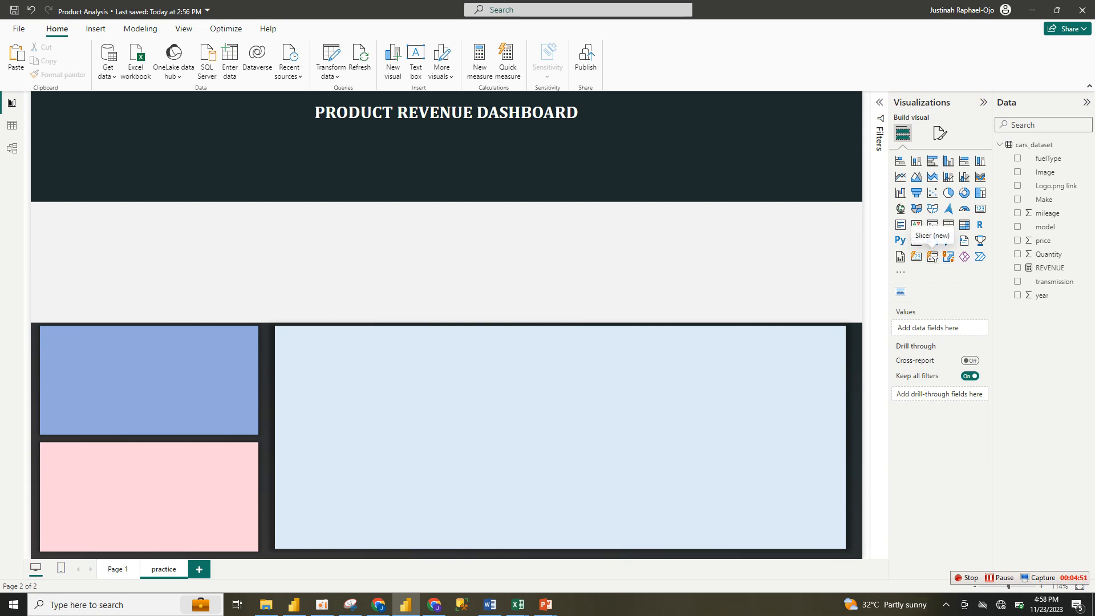
click(932, 256)
drag(245, 228, 336, 234)
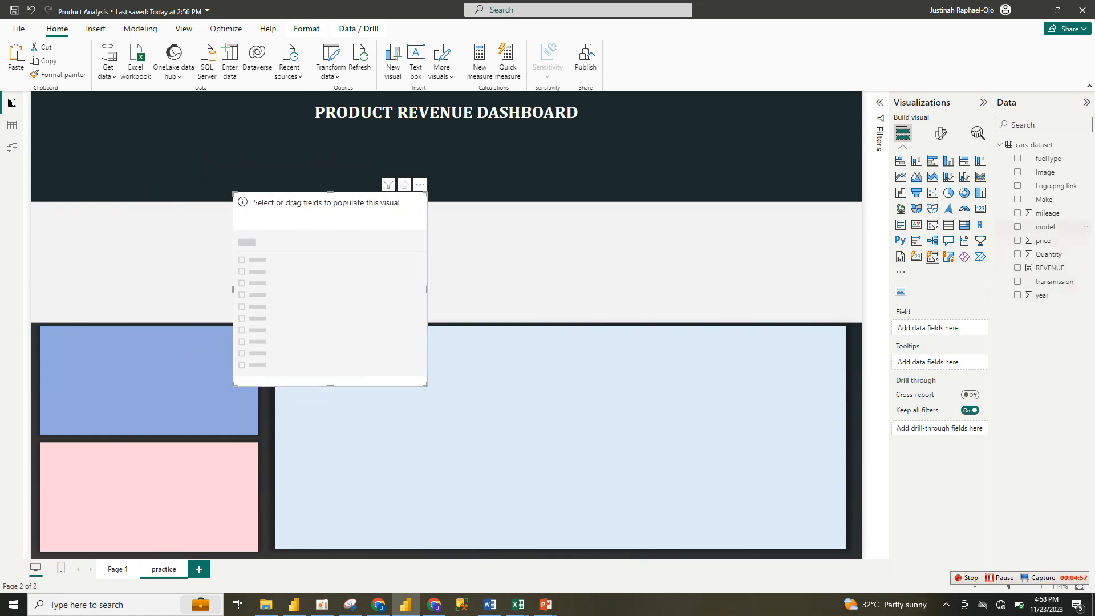
click(999, 578)
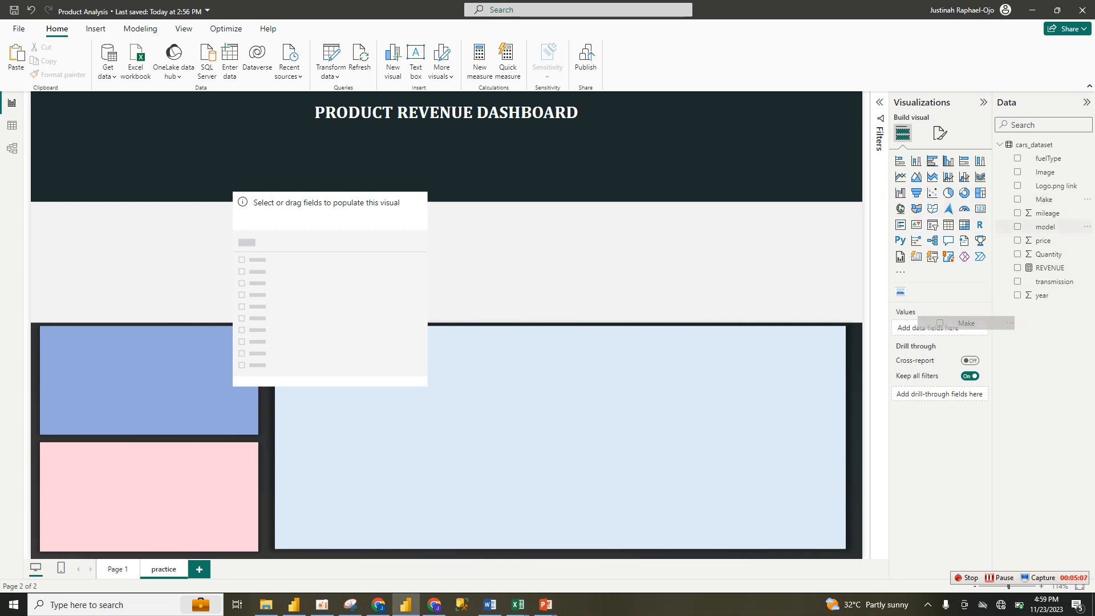
click(1017, 199)
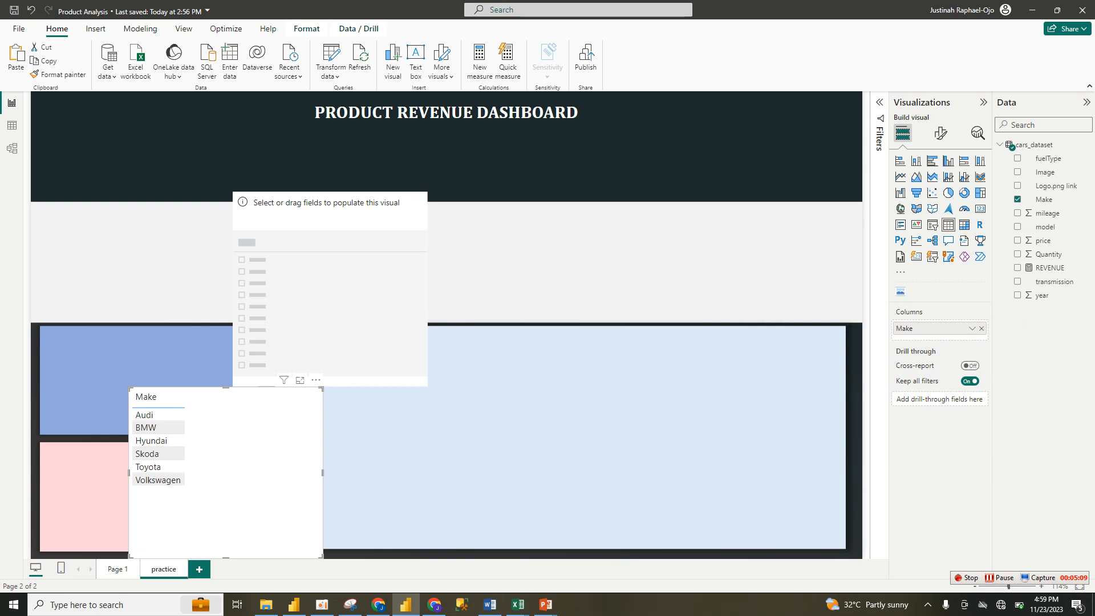
click(316, 379)
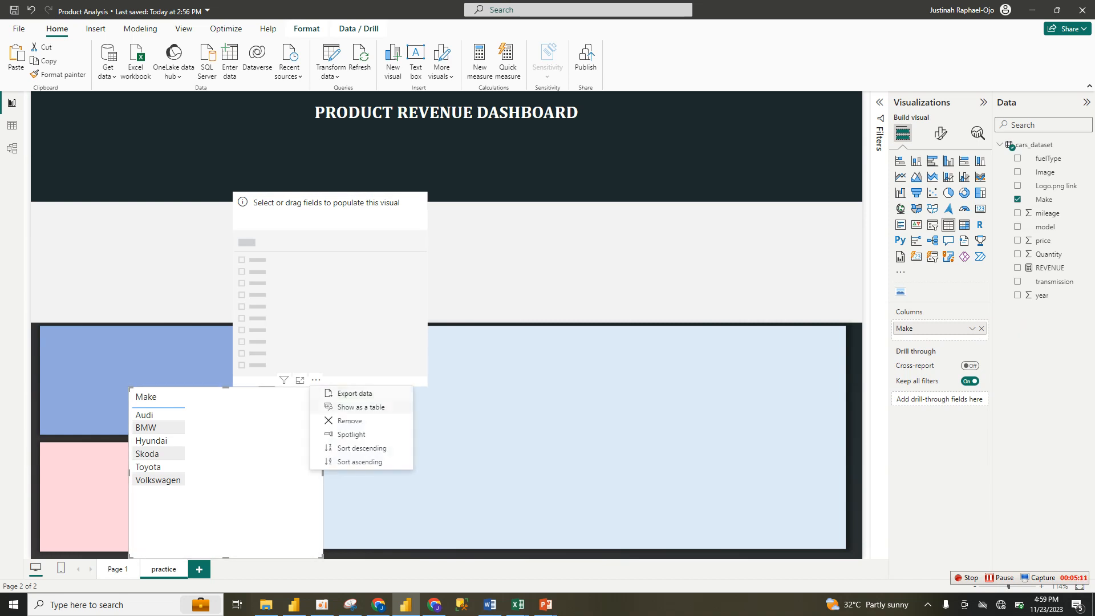
click(349, 420)
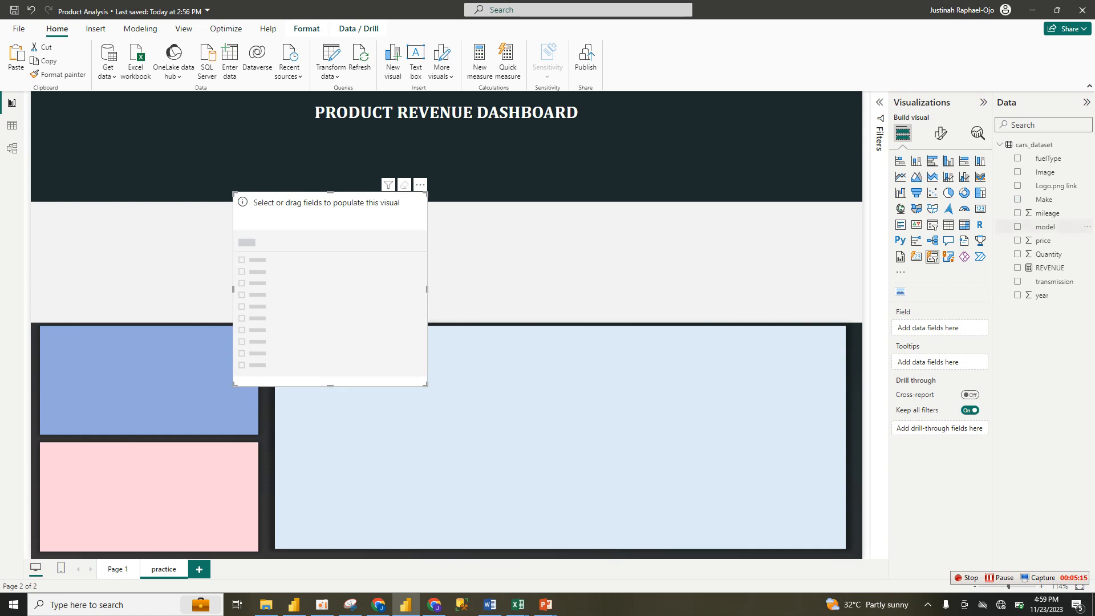
Step: Assign the Make field to the empty slicer, make it wider and shorter to fit above the lower cards, and compare with Page 1
click(1017, 199)
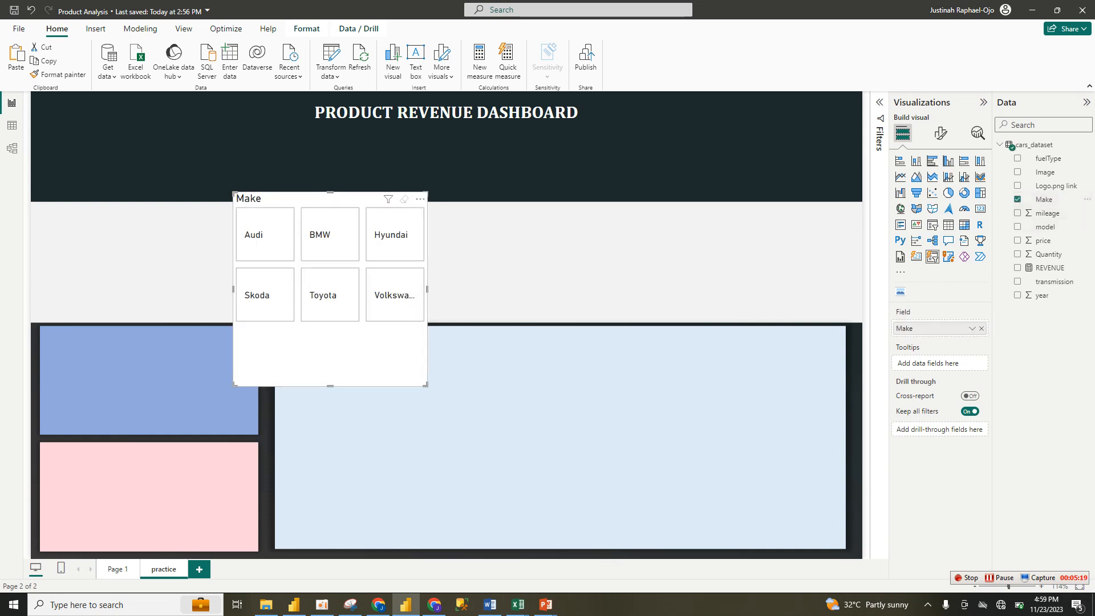
drag(425, 385, 740, 306)
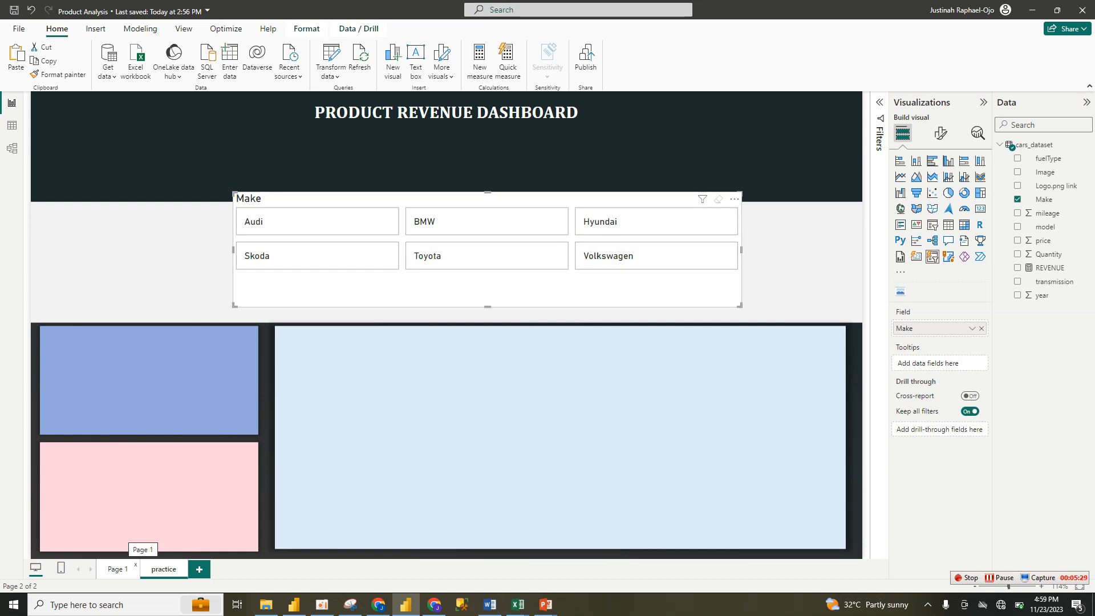
click(126, 568)
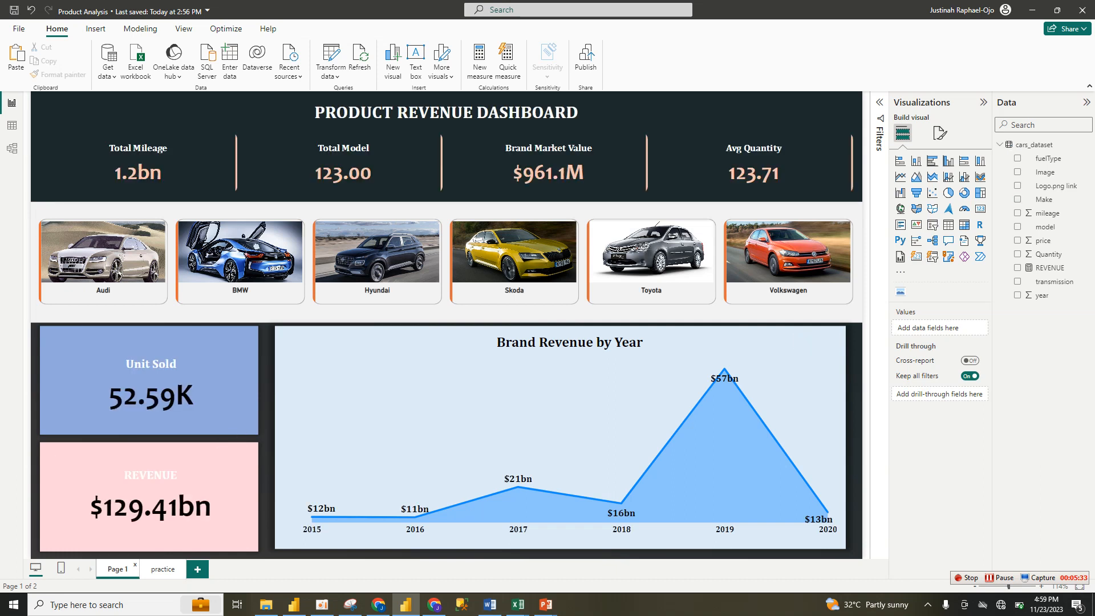
click(163, 569)
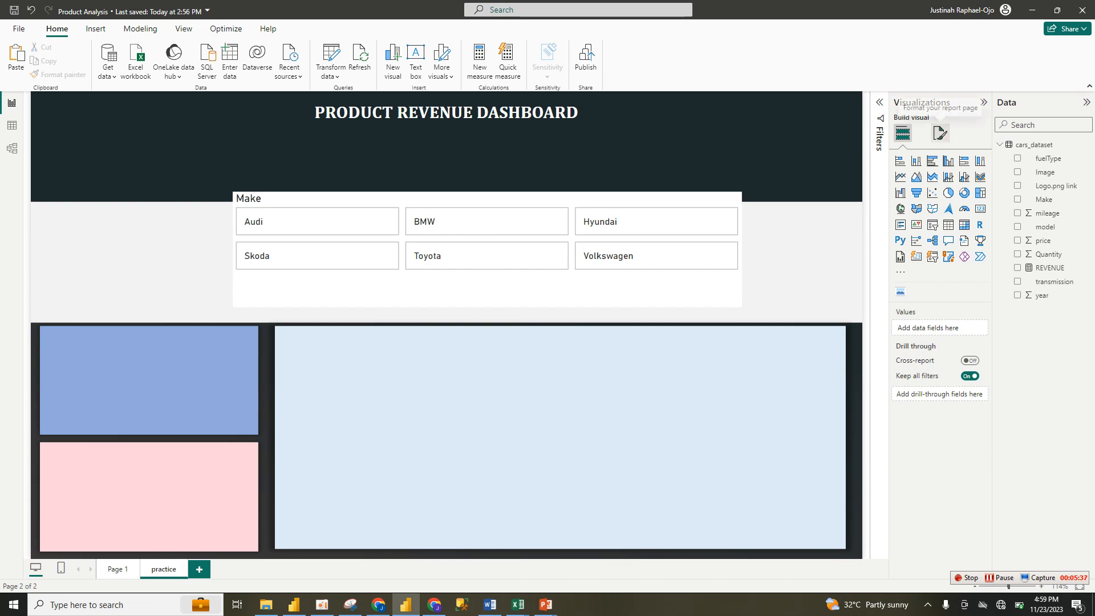
Step: Try the Make slicer's Show "Select all" option by selecting and deselecting all brands, and switch the option off again
click(940, 133)
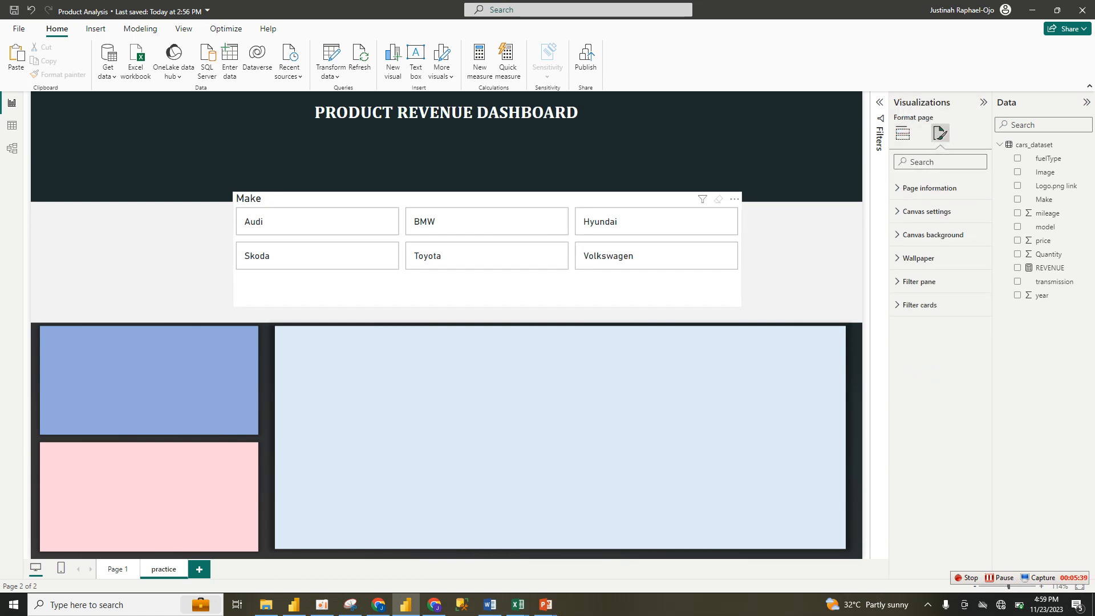
click(488, 291)
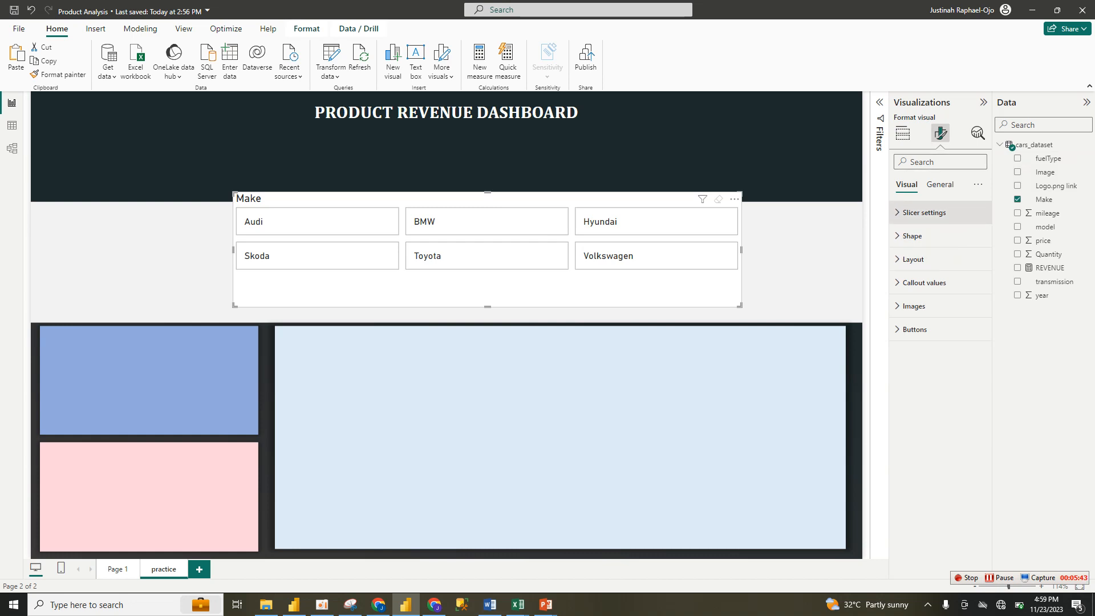
click(924, 212)
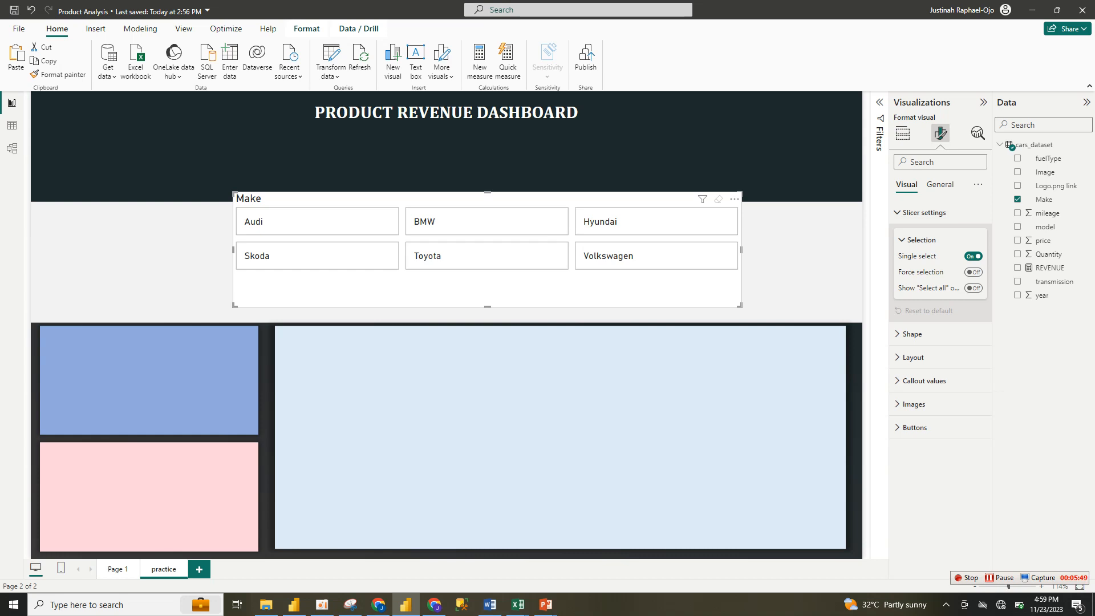
click(973, 288)
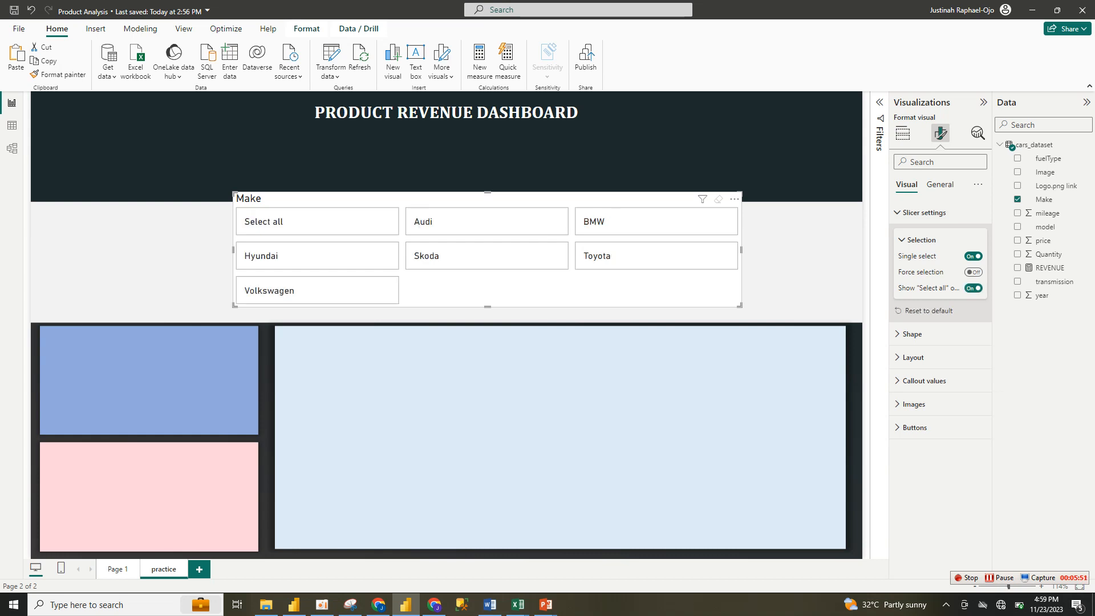
click(317, 221)
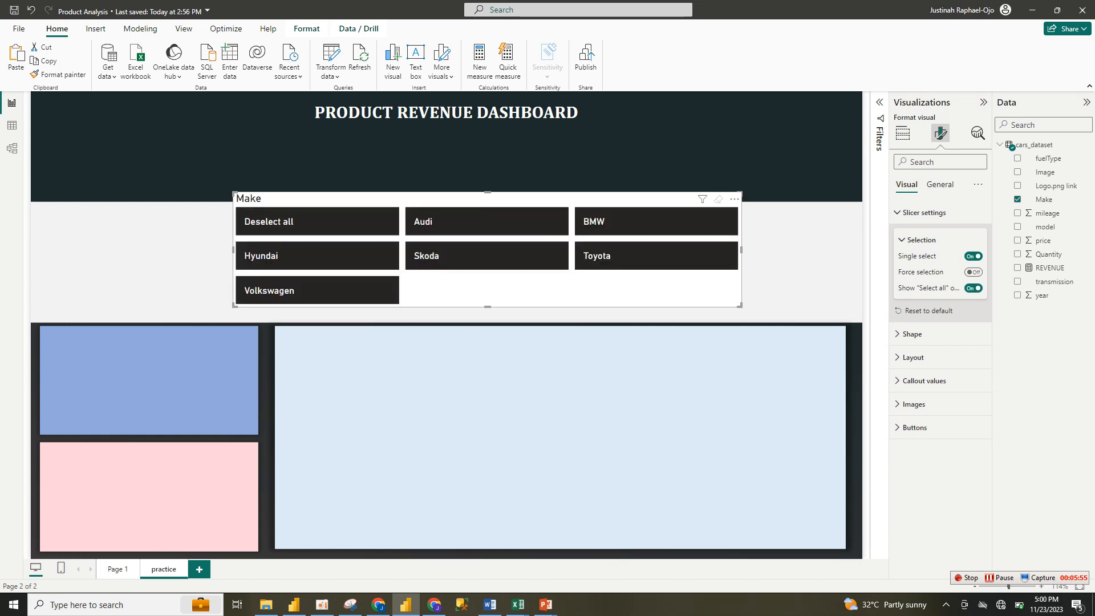
click(317, 221)
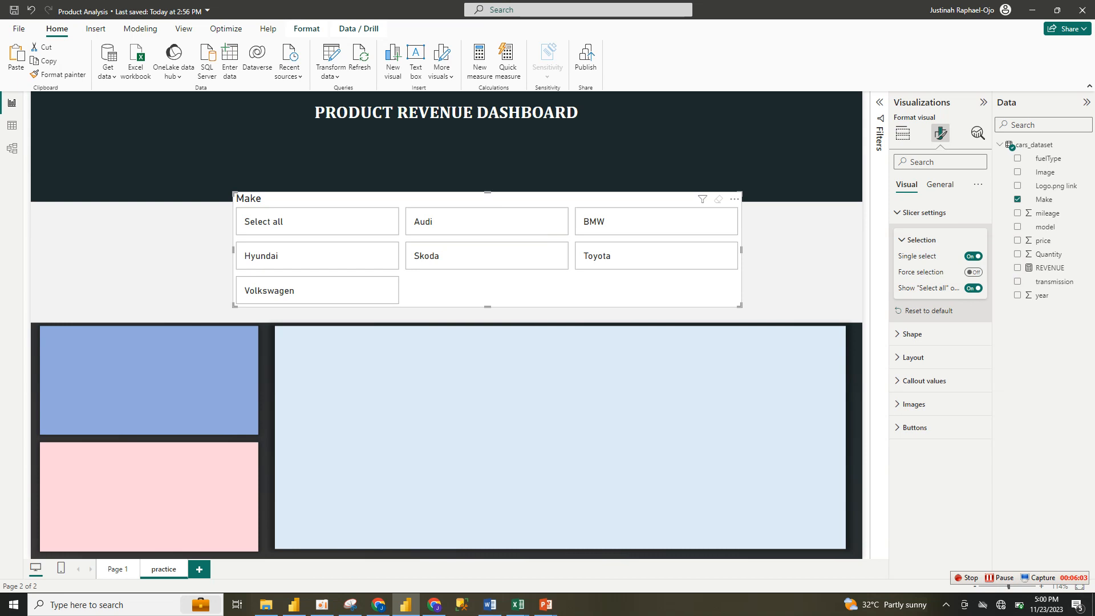
click(317, 222)
click(317, 221)
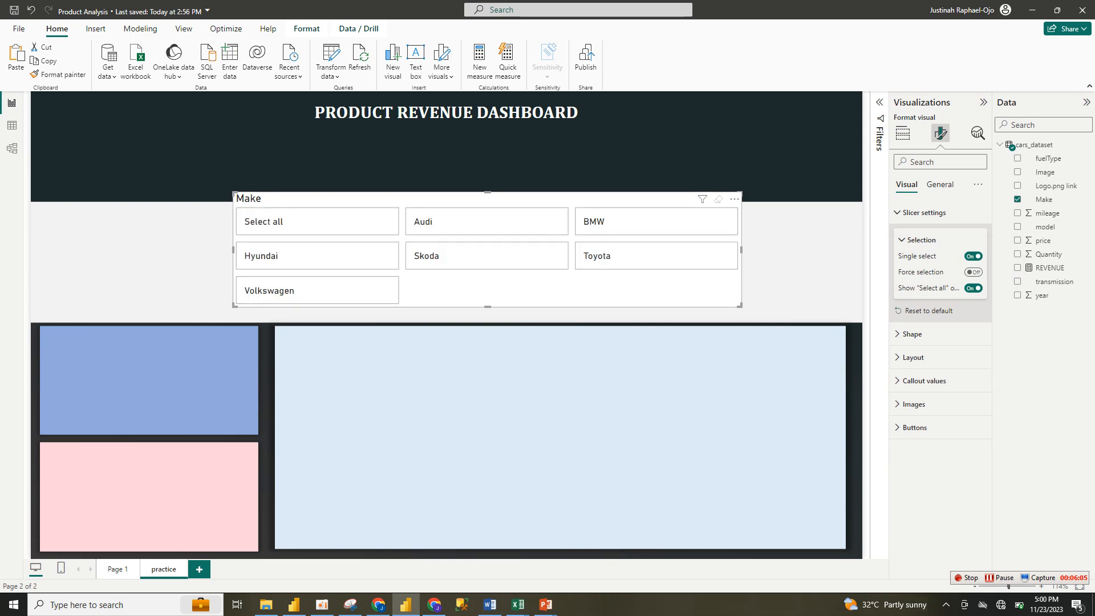
click(974, 288)
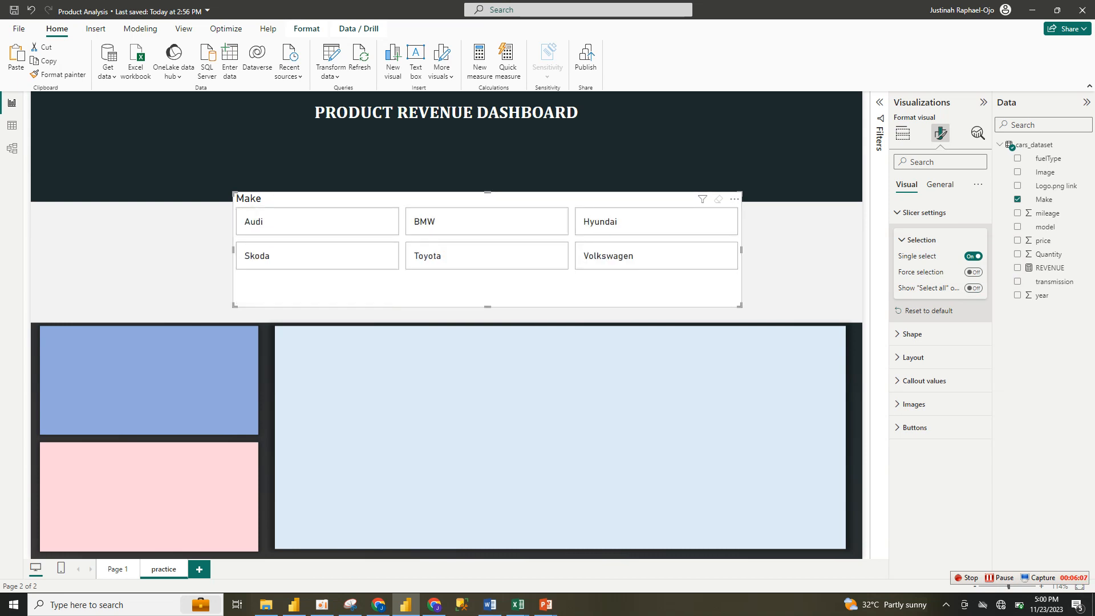
click(902, 240)
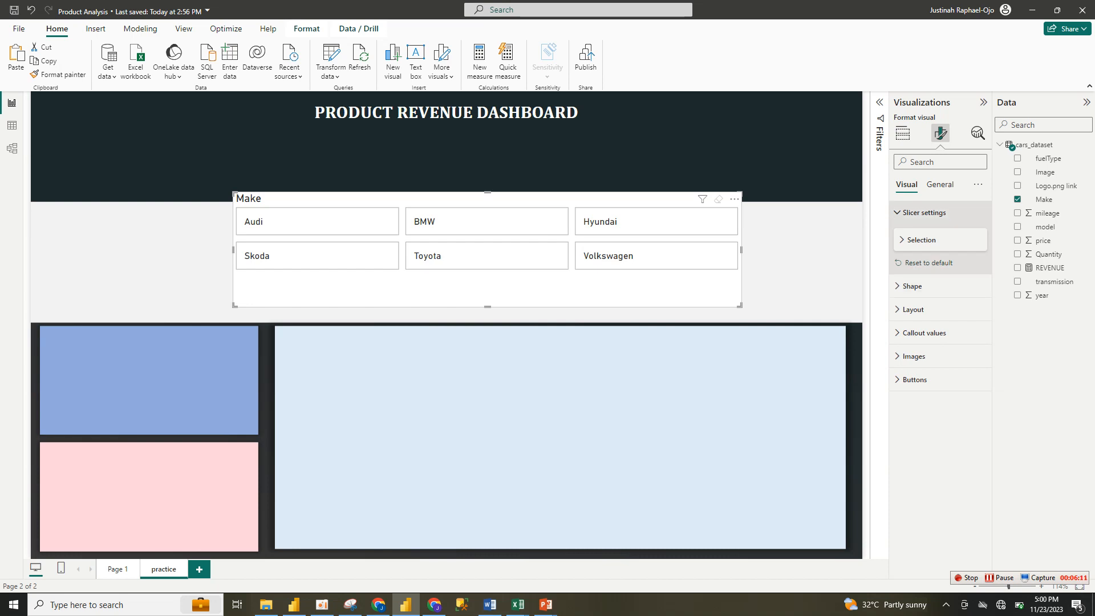
Step: Turn off the Make slicer's background and title
click(939, 184)
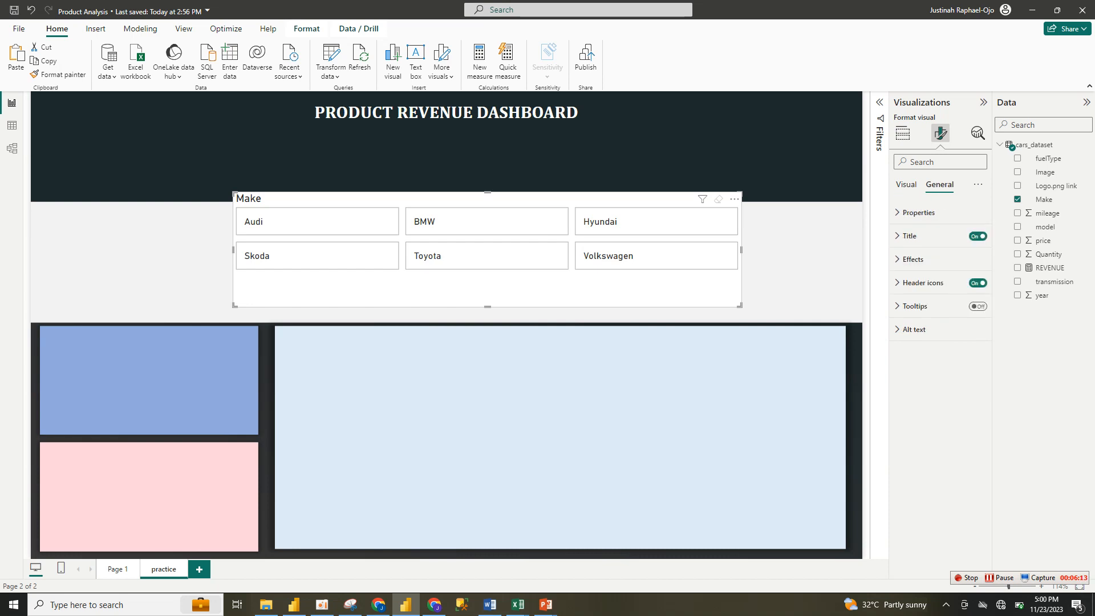
click(913, 259)
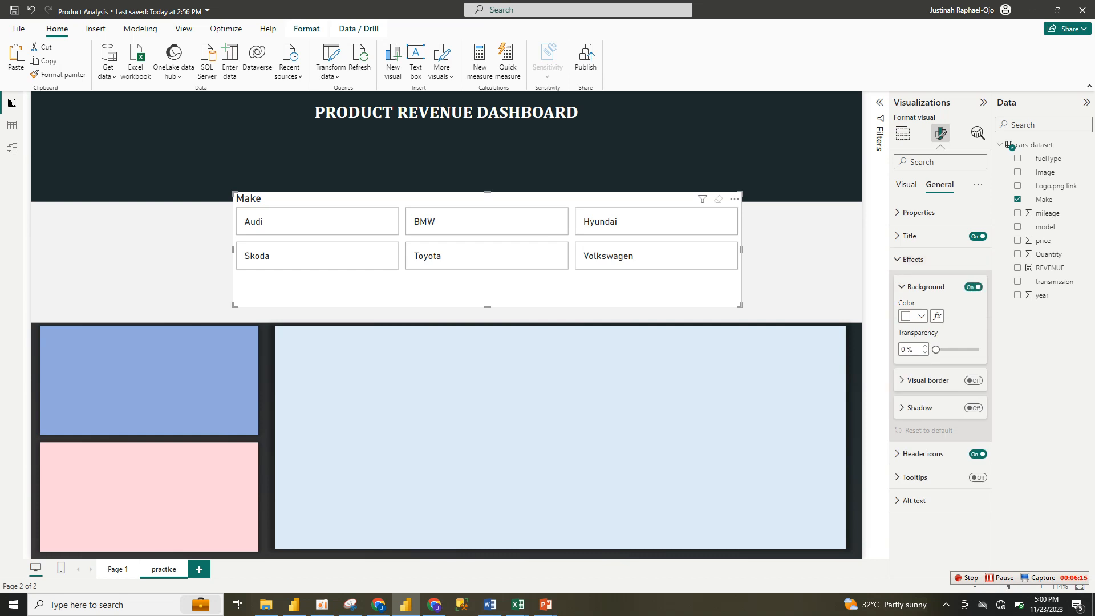
click(973, 287)
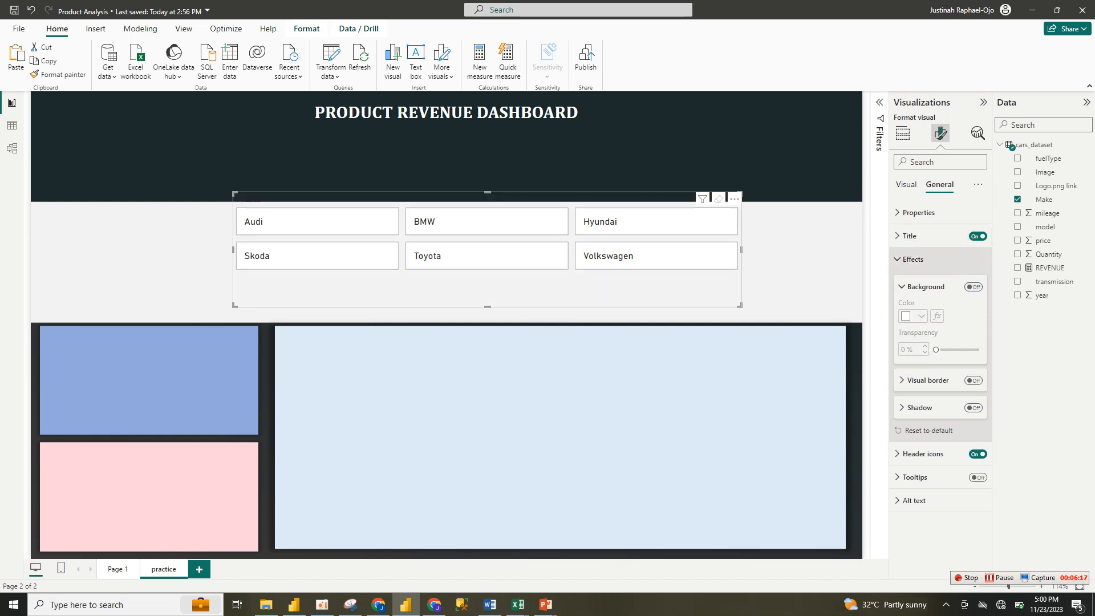
click(912, 259)
click(977, 236)
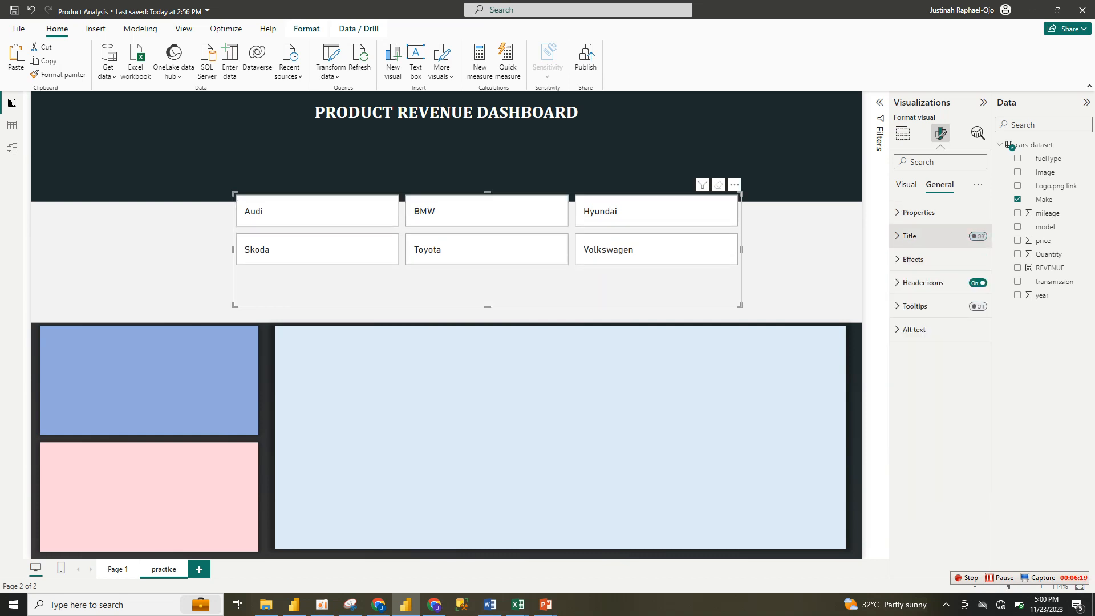
Step: Try the Rounded Rectangle and Snipped tab, both top shapes with 30 px top snips on the slicer, and restore Rectangle
click(906, 184)
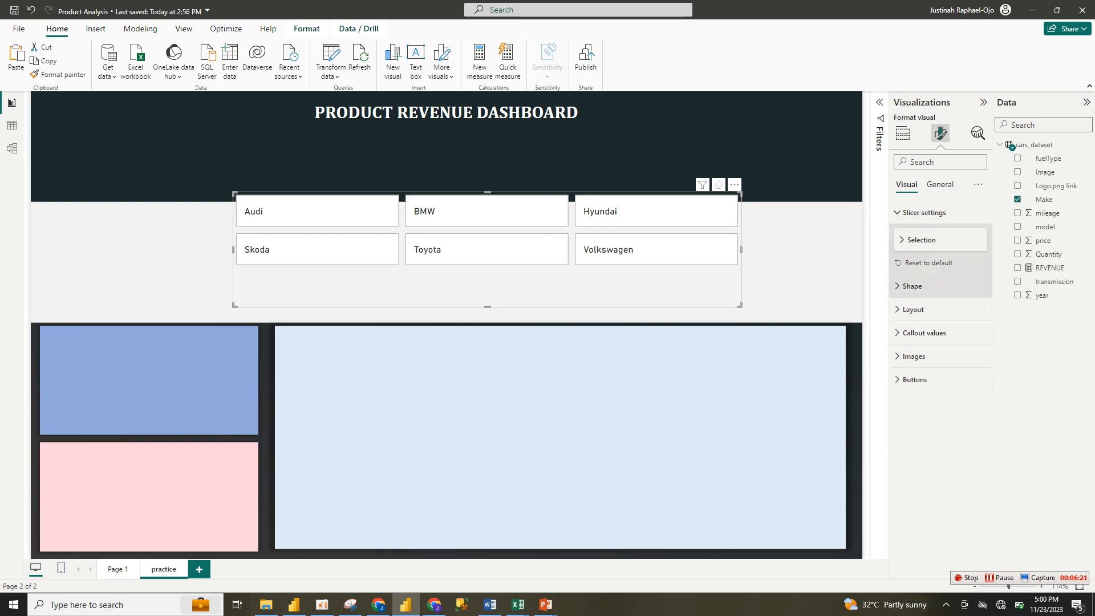
click(912, 285)
click(938, 325)
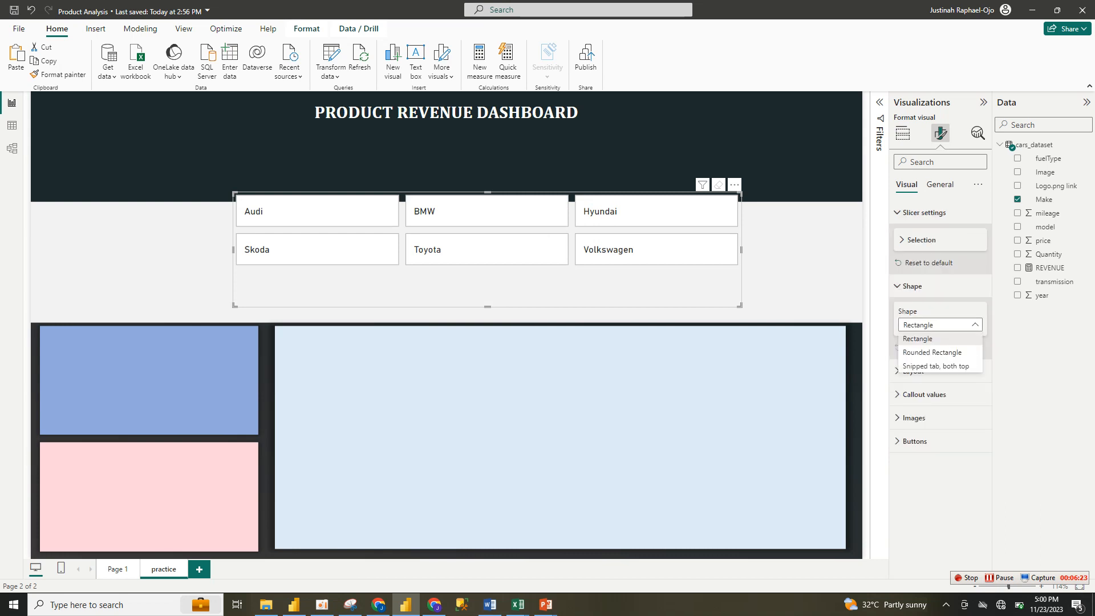
click(935, 339)
click(938, 325)
click(932, 352)
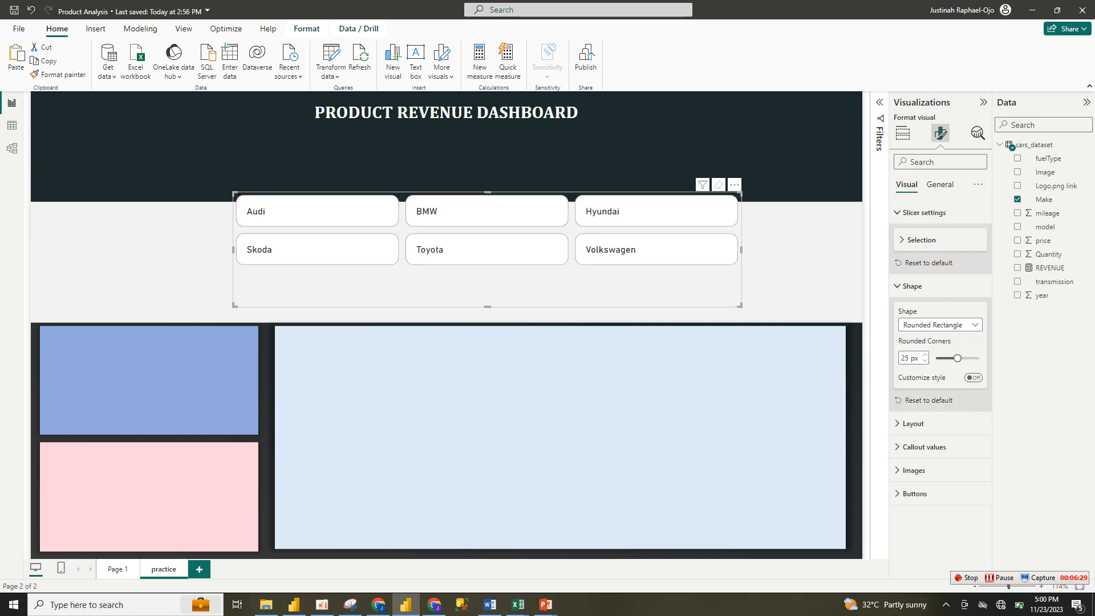
click(938, 324)
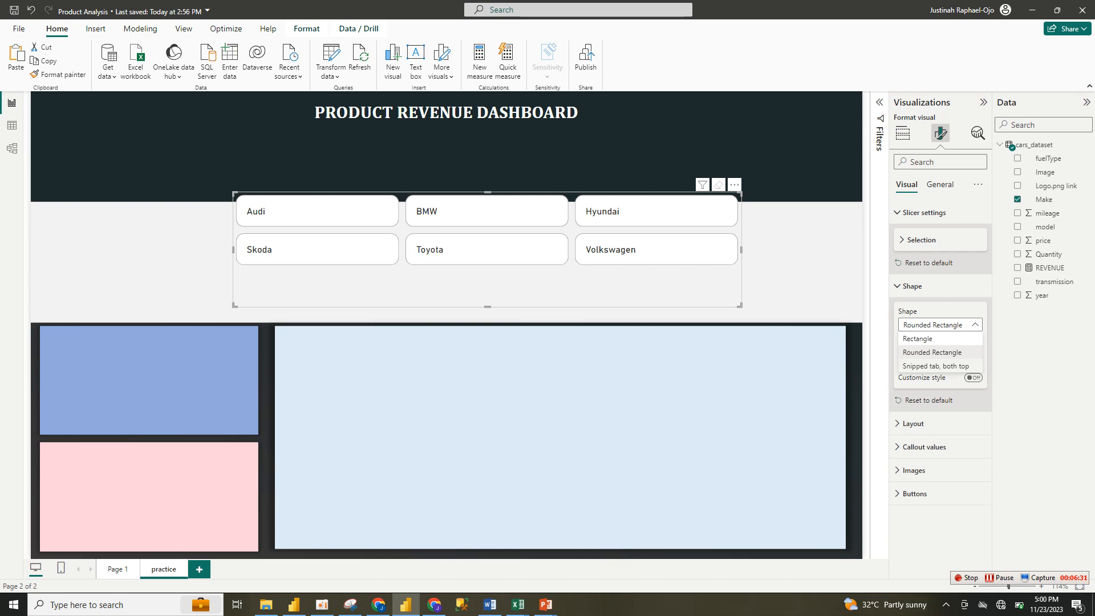
click(935, 366)
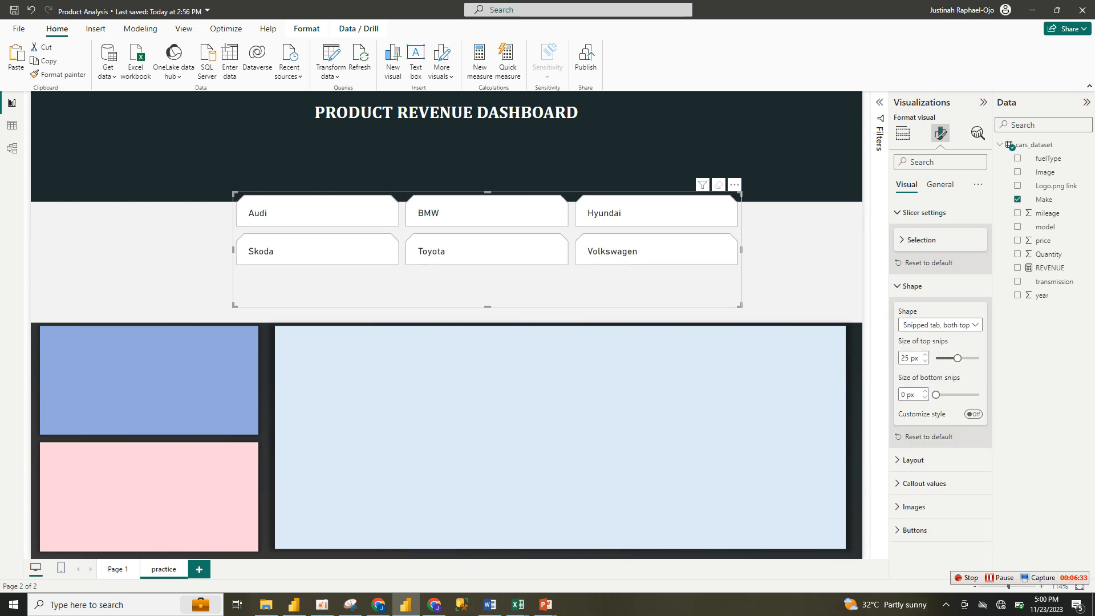
mouse_move(957, 358)
mouse_down()
mouse_move(974, 358)
mouse_move(950, 358)
mouse_move(962, 358)
mouse_up()
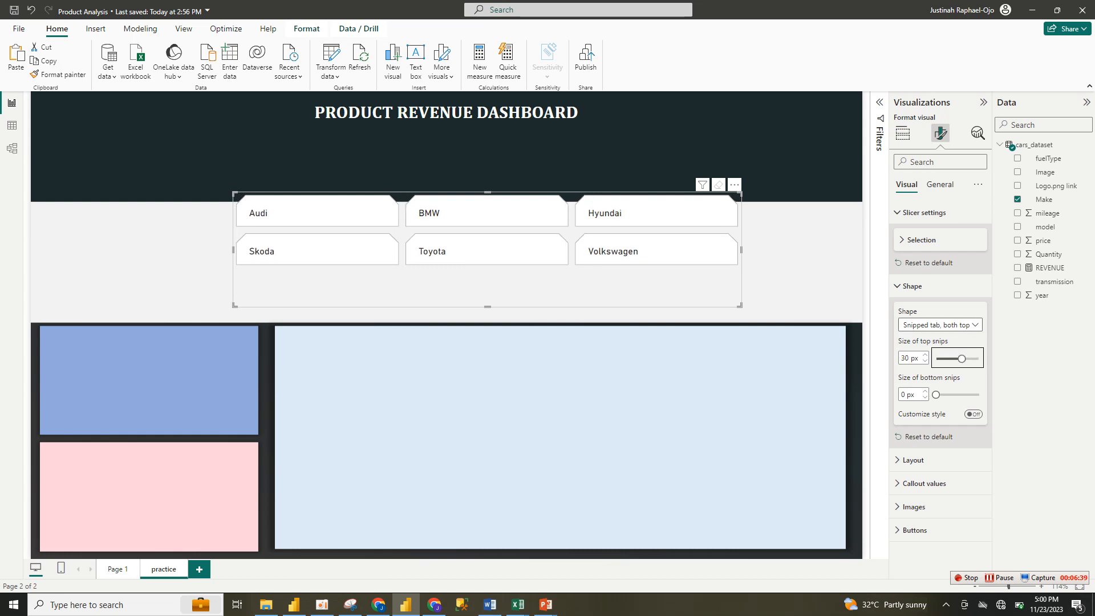
click(939, 324)
click(935, 339)
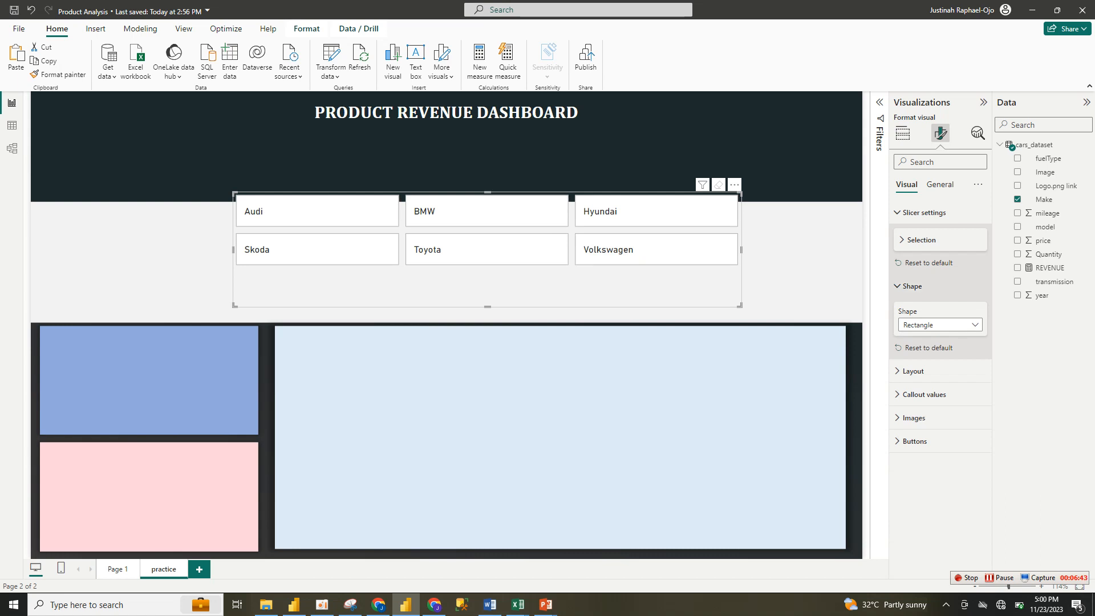
click(912, 286)
Step: Set the Make slicer's layout to 1 row and widen the slicer on both sides to nearly the page's full width
click(913, 309)
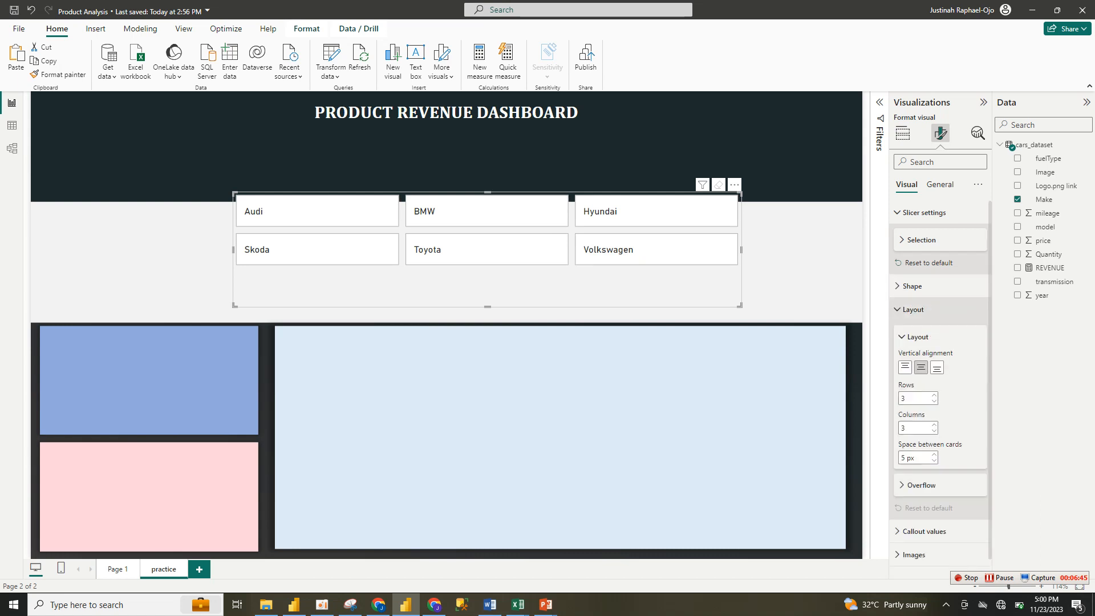
scroll(941, 385, down, 1)
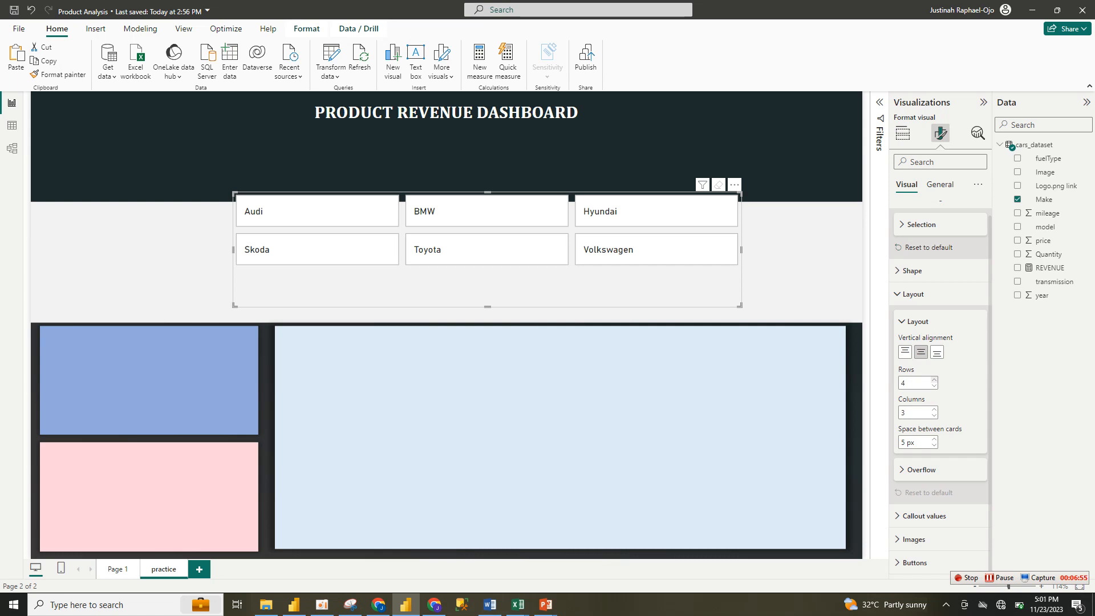
click(934, 380)
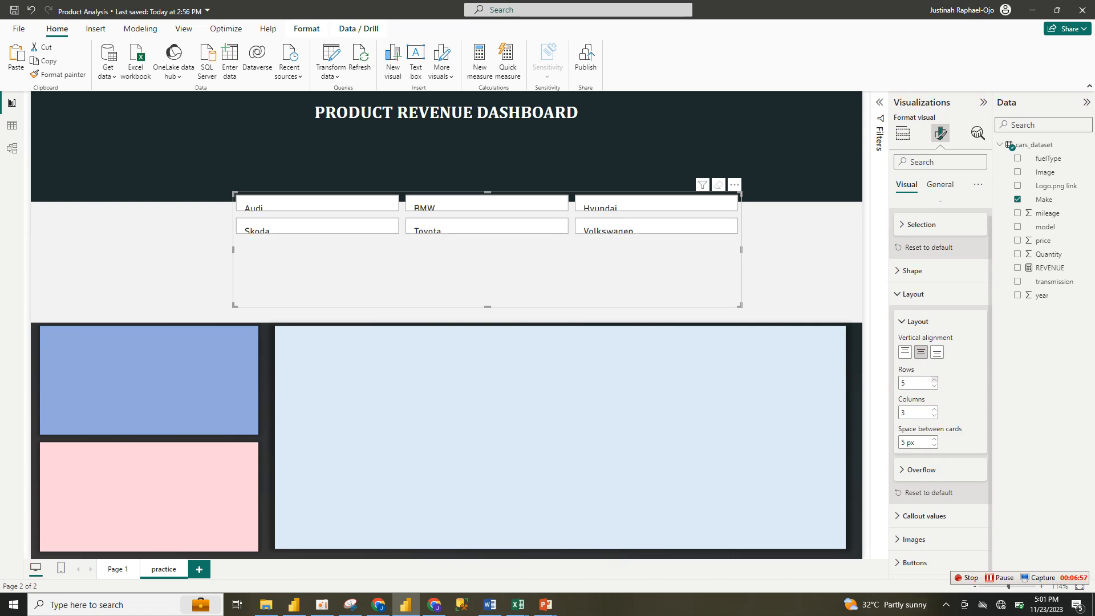
click(933, 386)
click(934, 386)
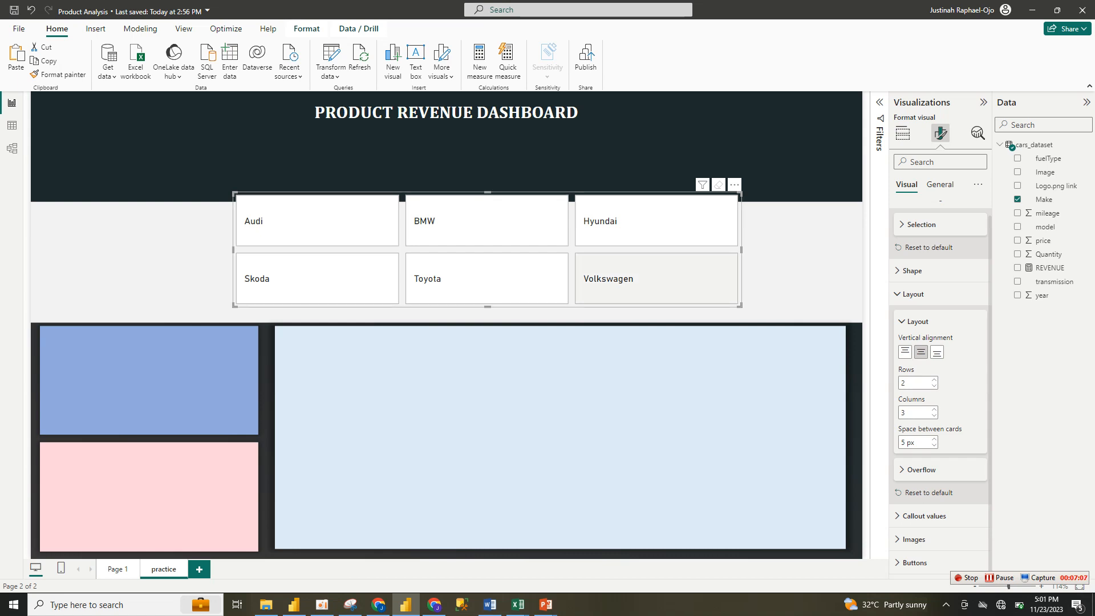
click(933, 386)
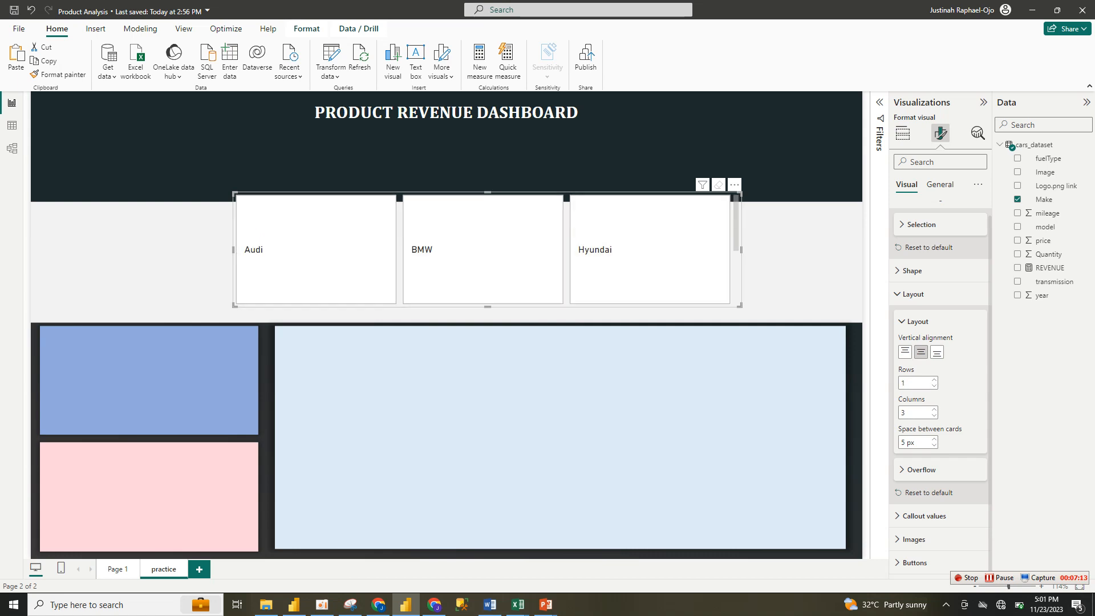
drag(741, 250, 862, 250)
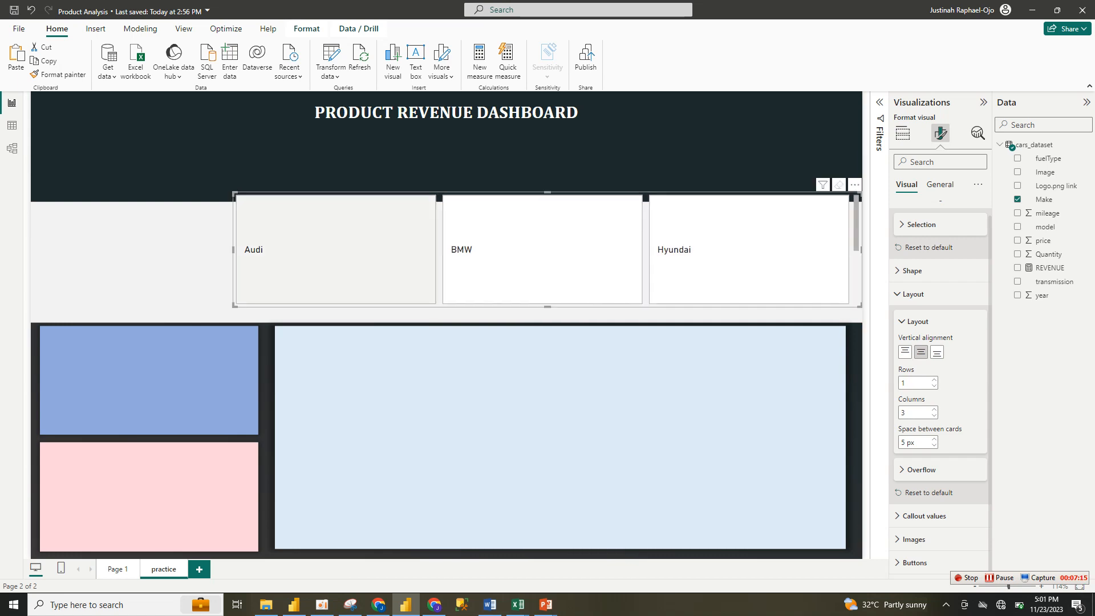
drag(234, 249, 79, 250)
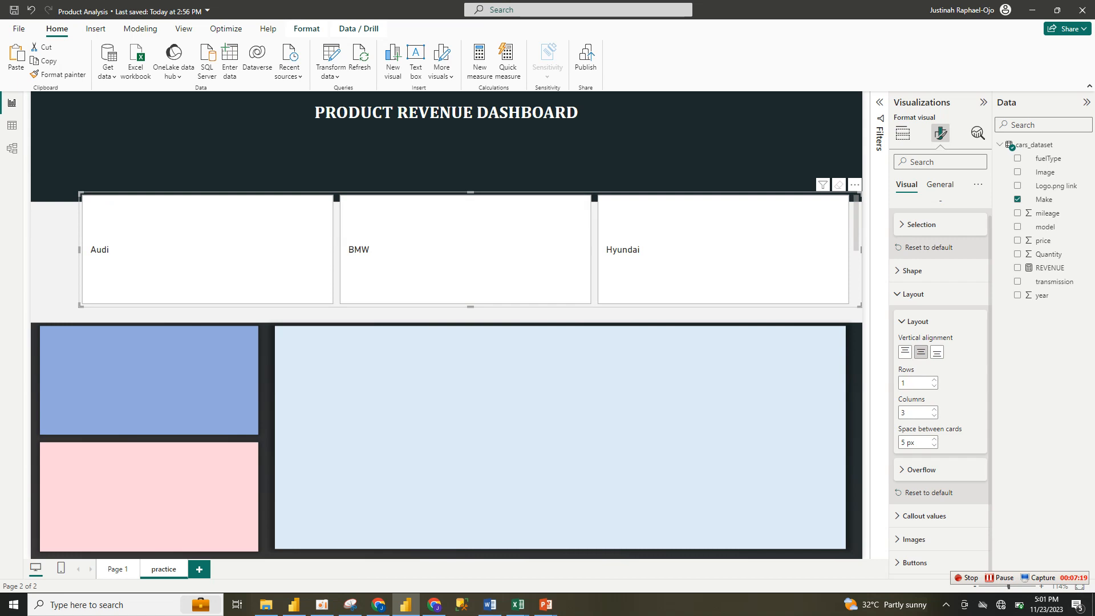
Step: Try column counts from 1 to 8 in the slicer's layout and set it to 6 columns
click(934, 416)
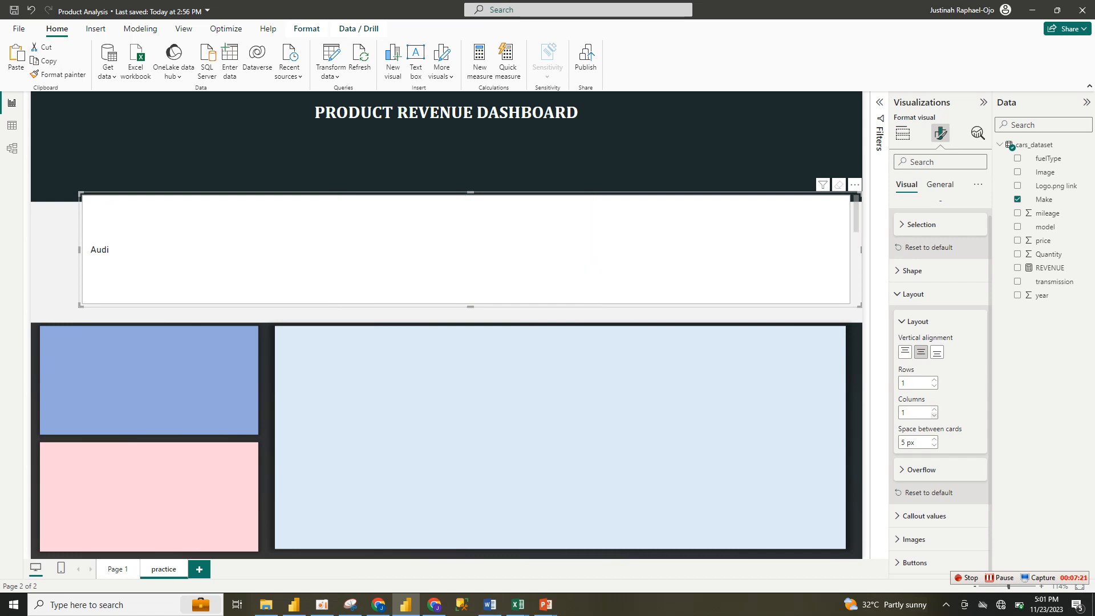
click(934, 409)
click(934, 409)
click(934, 410)
click(933, 409)
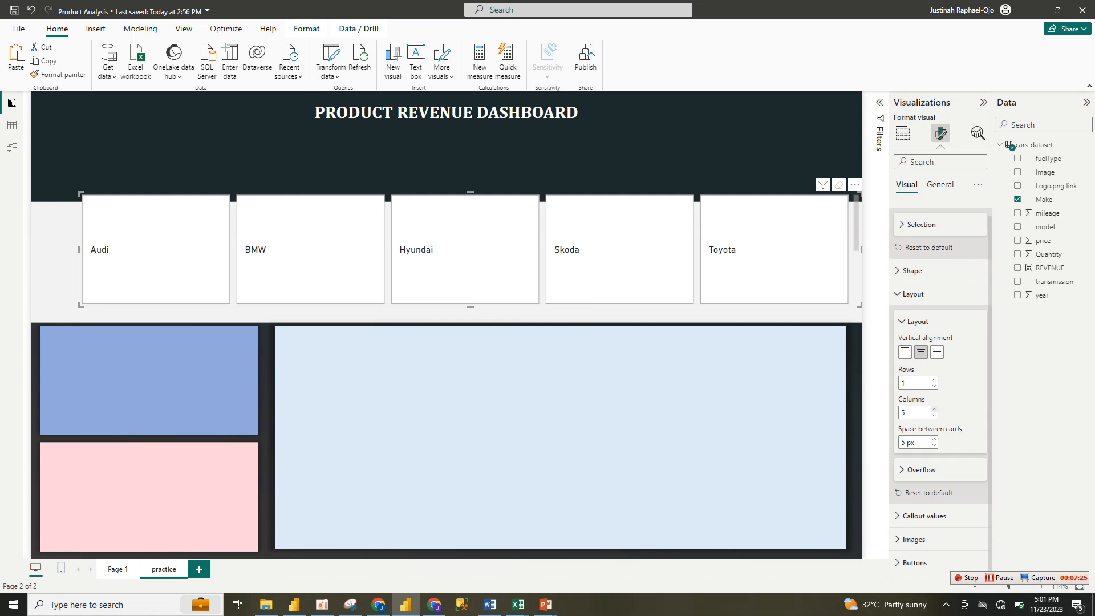
click(933, 410)
click(934, 410)
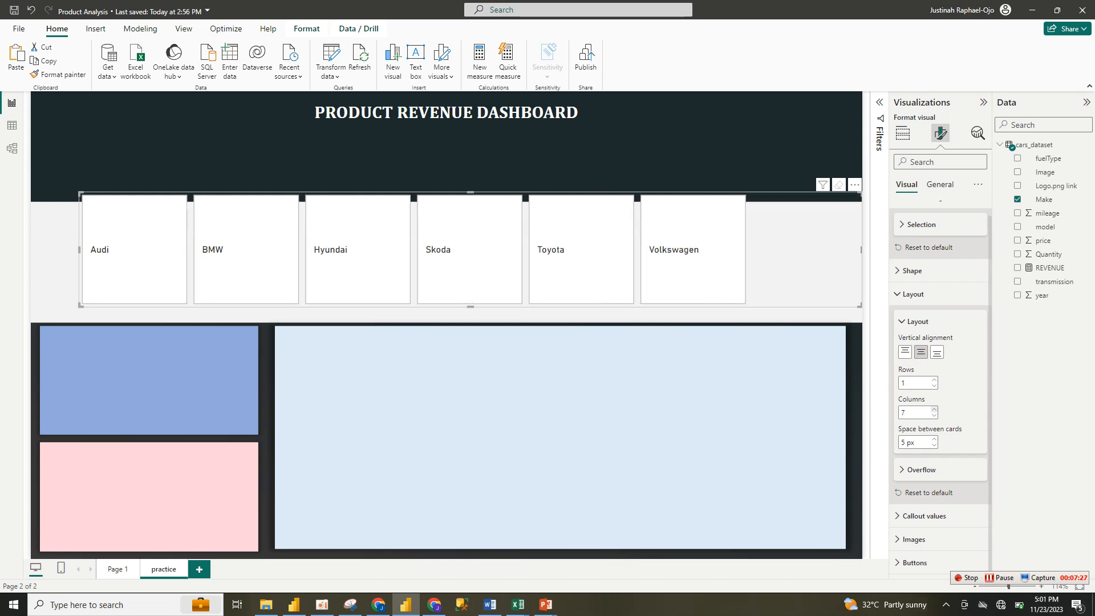
click(934, 409)
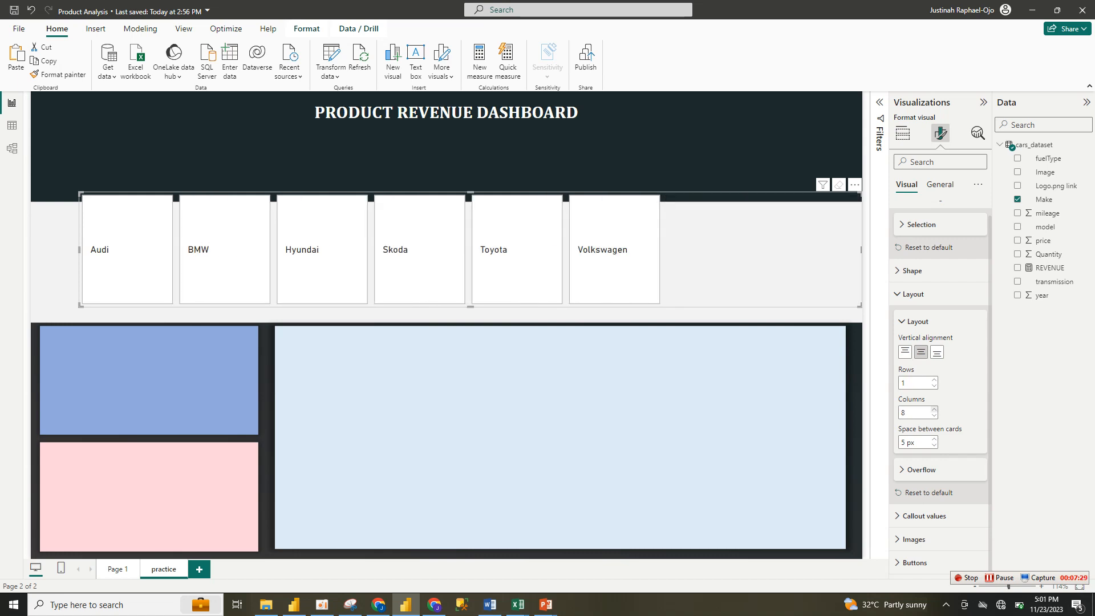
click(934, 416)
click(934, 415)
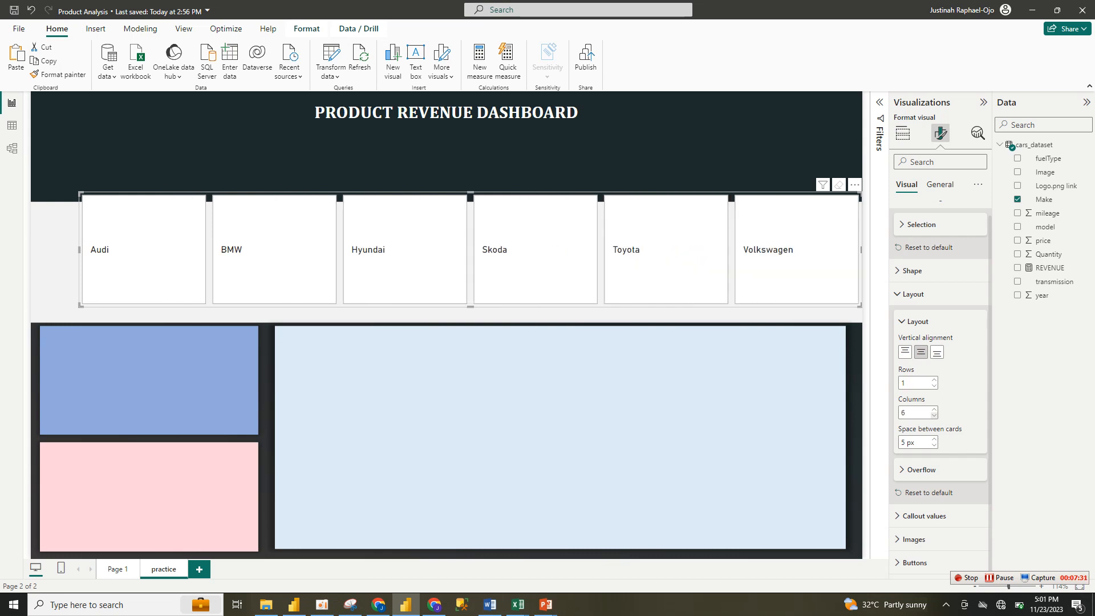
Step: Move and resize the Make slicer to span the full page width between the dark header and the lower cards
drag(470, 306, 380, 263)
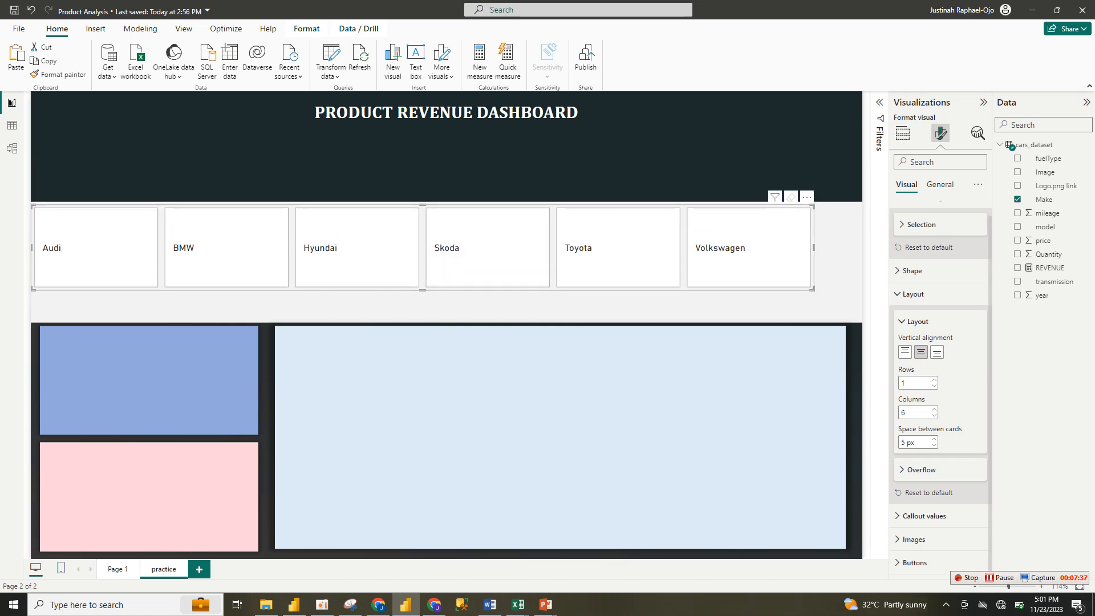
drag(812, 289, 861, 316)
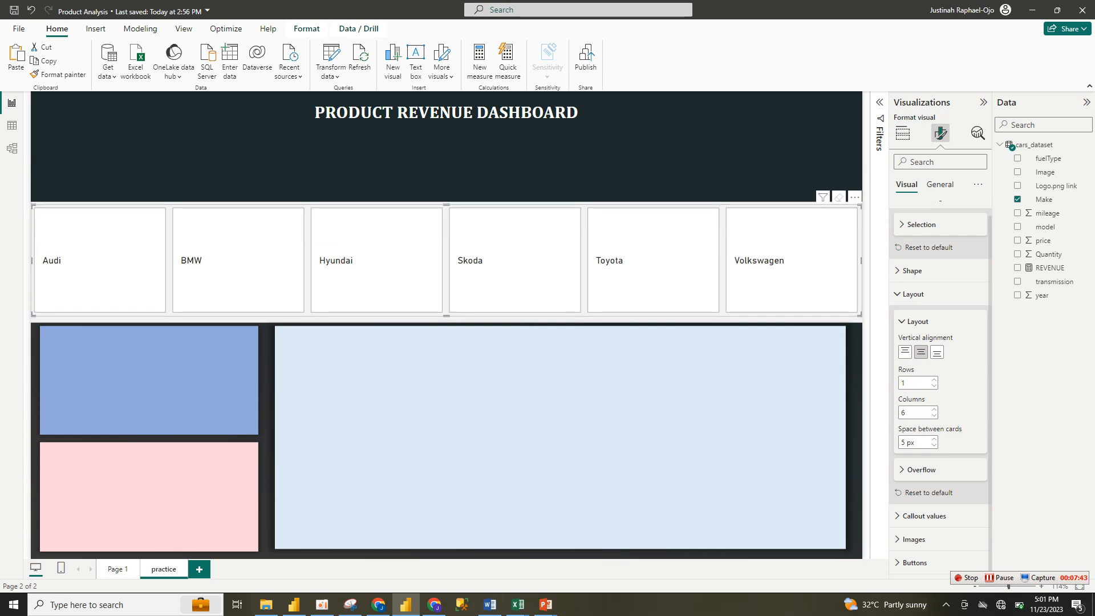
Step: Try the Paginated overflow style on the Make slicer and restore Continuous scroll
click(913, 320)
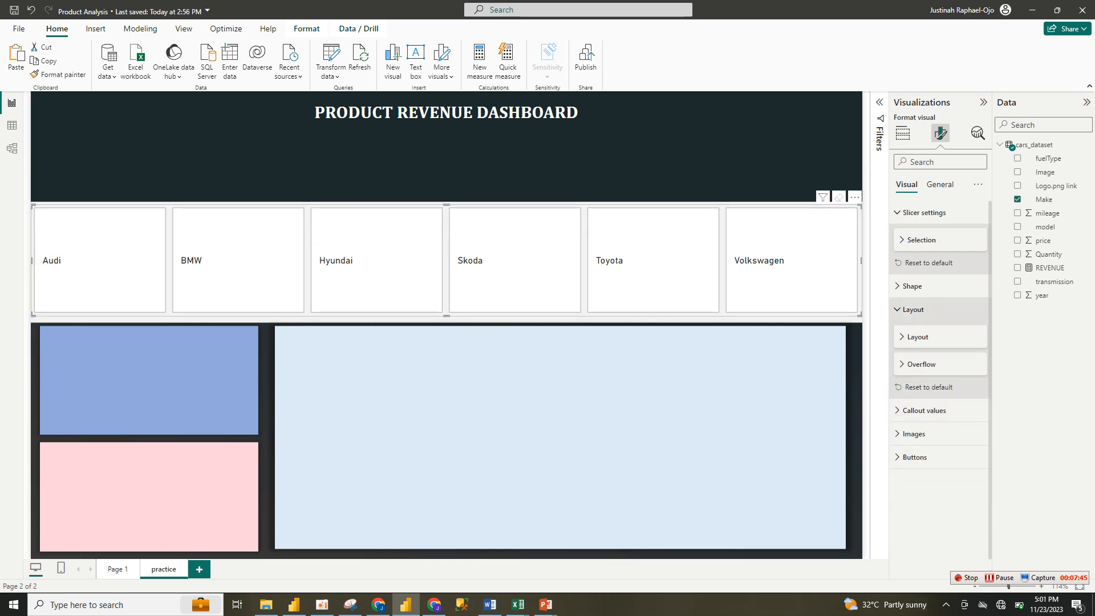
click(920, 365)
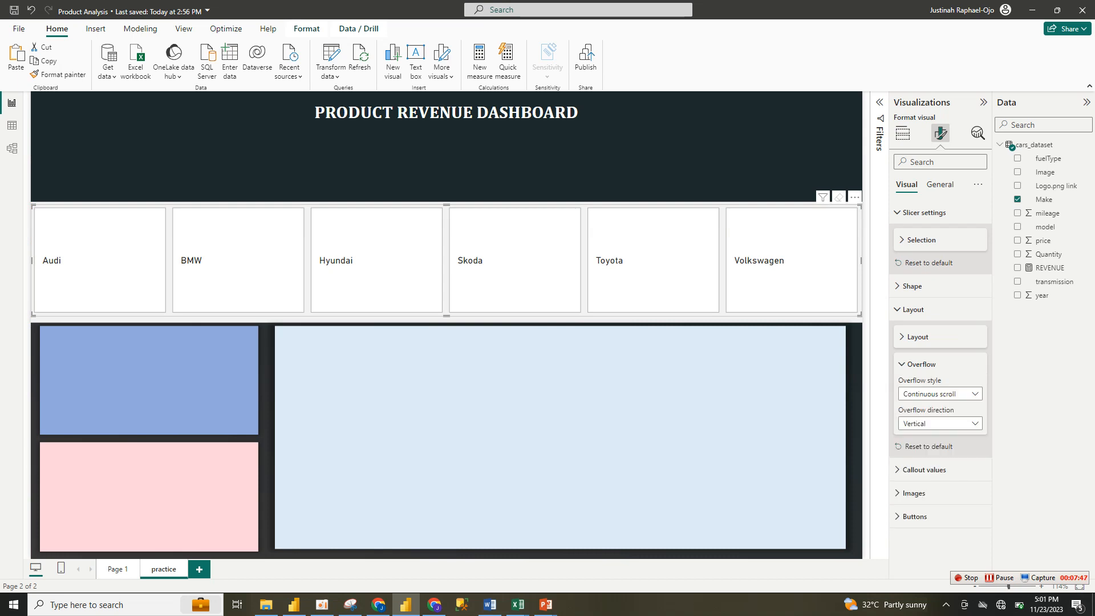
click(941, 394)
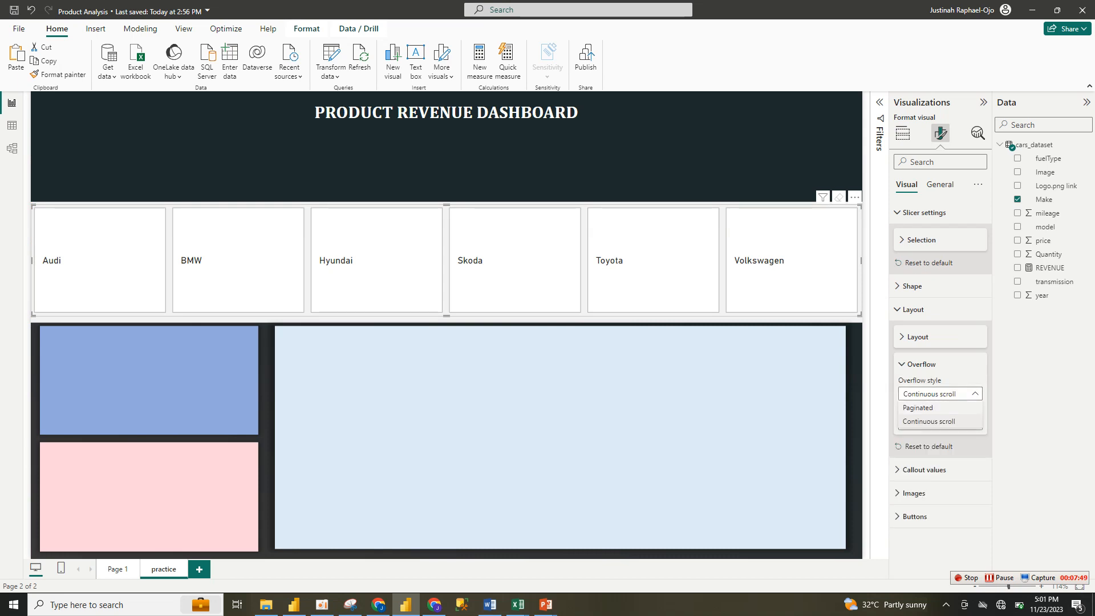
click(917, 408)
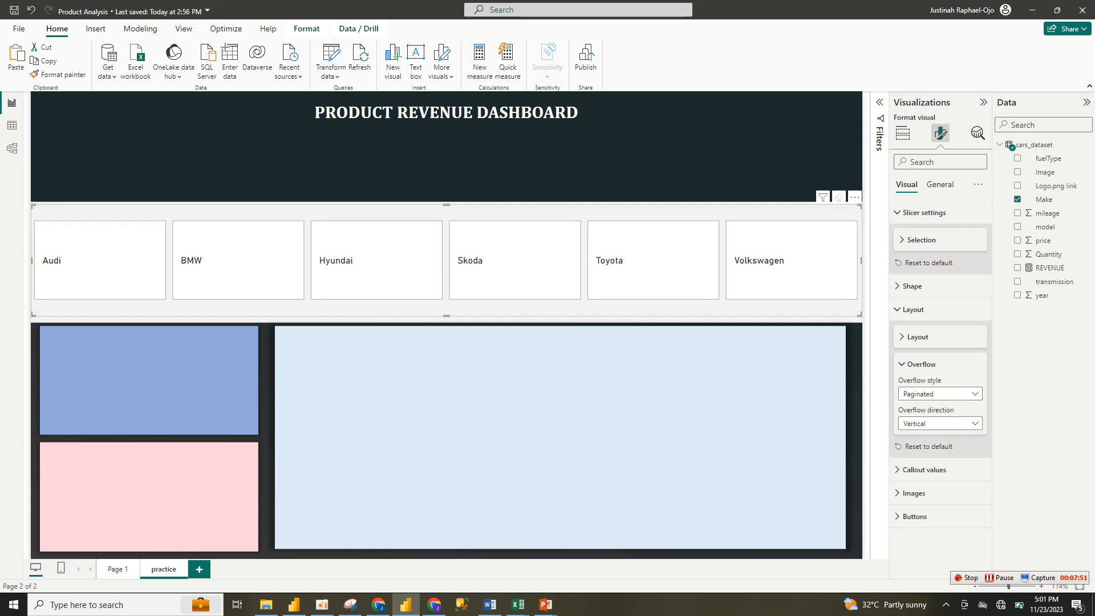
click(940, 394)
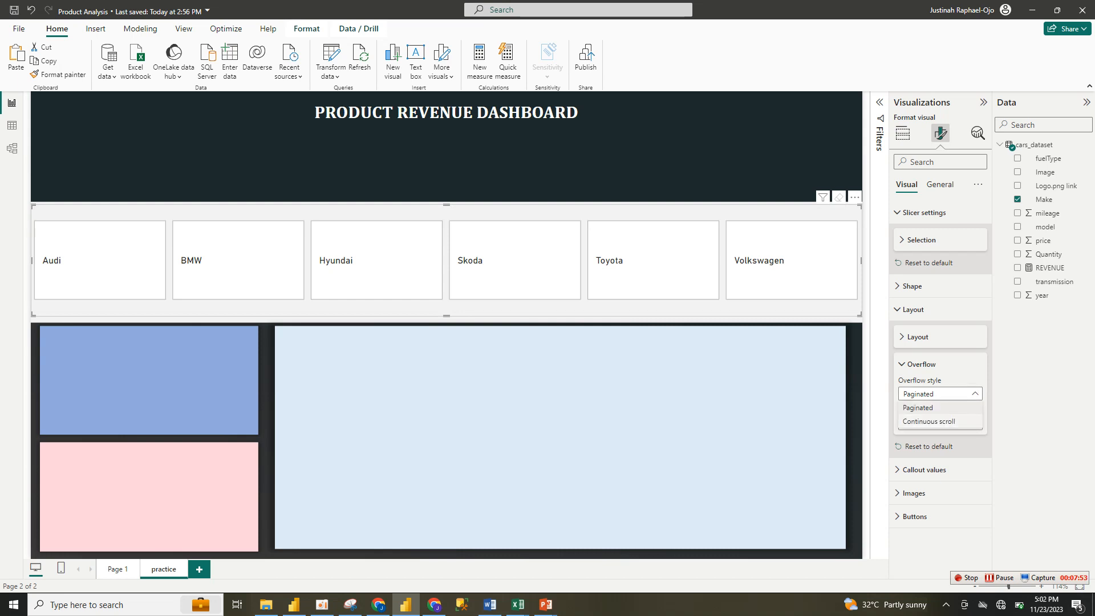
click(924, 421)
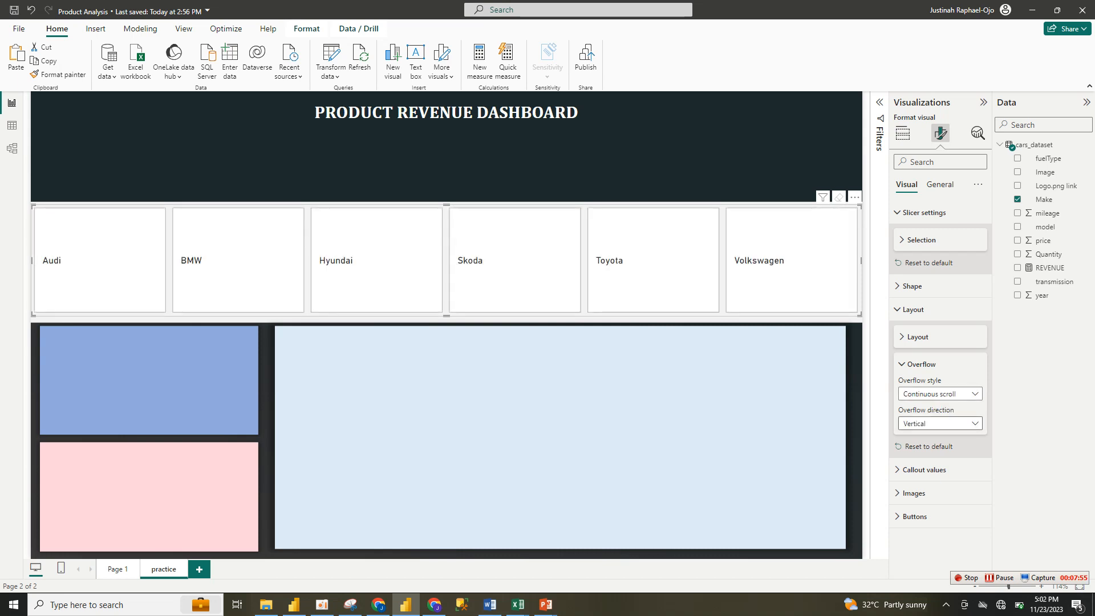
Step: Try the Horizontal overflow direction on the Make slicer and return it to Vertical
click(940, 423)
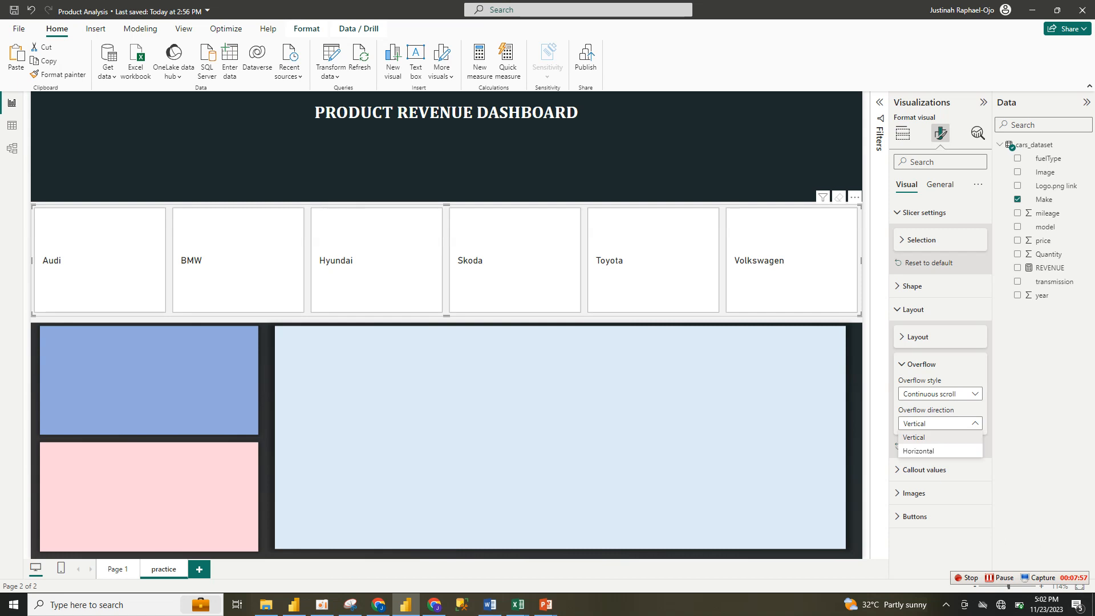
click(941, 437)
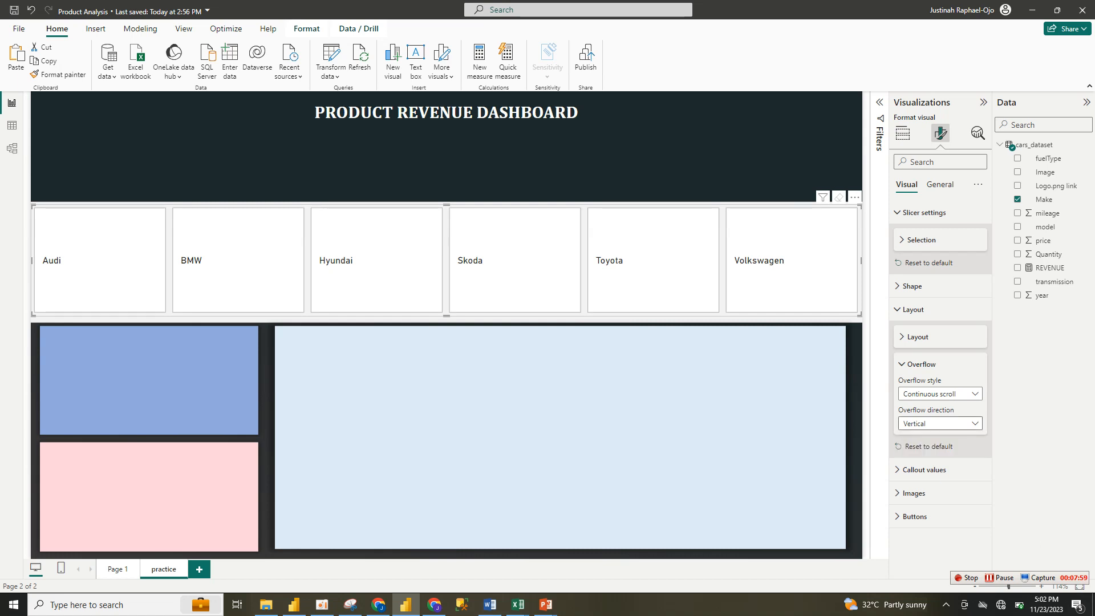
click(940, 424)
click(929, 451)
click(940, 424)
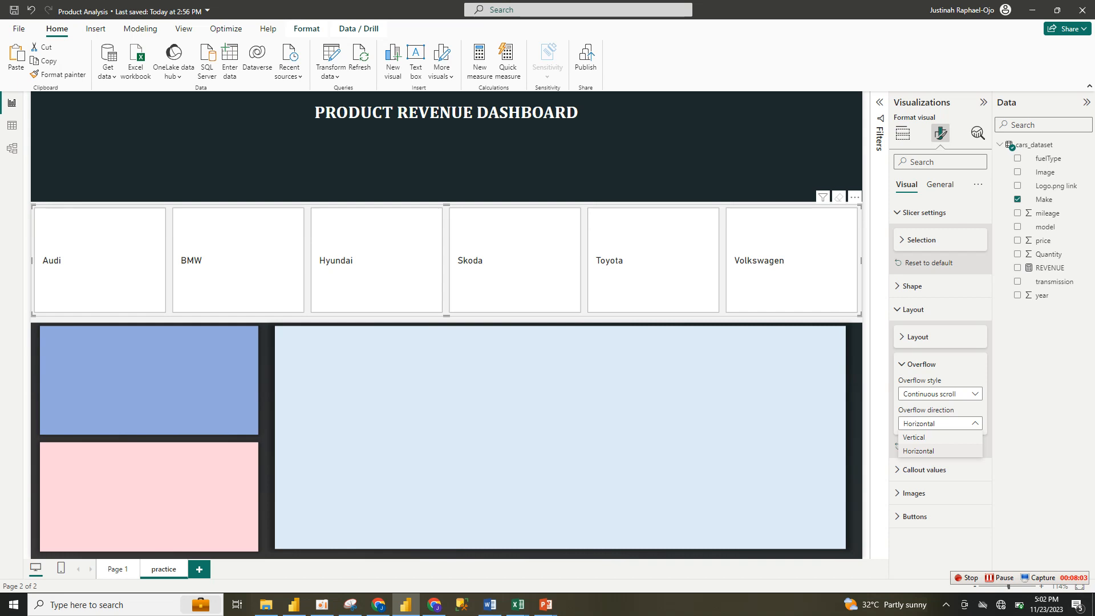
click(929, 451)
Step: Set the Make slicer's overflow style to Paginated
click(940, 393)
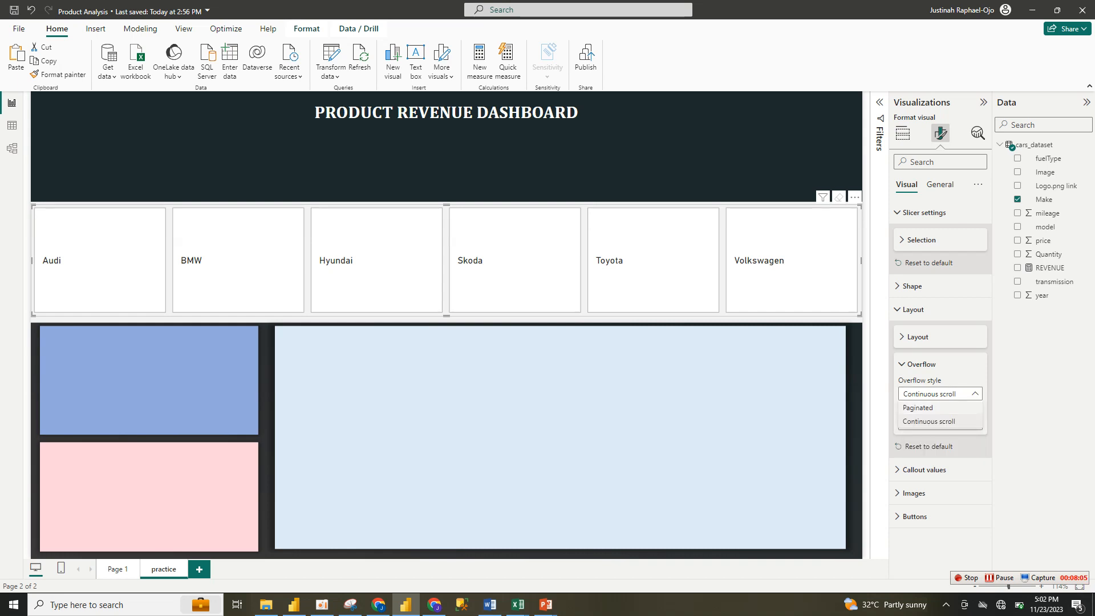
click(918, 407)
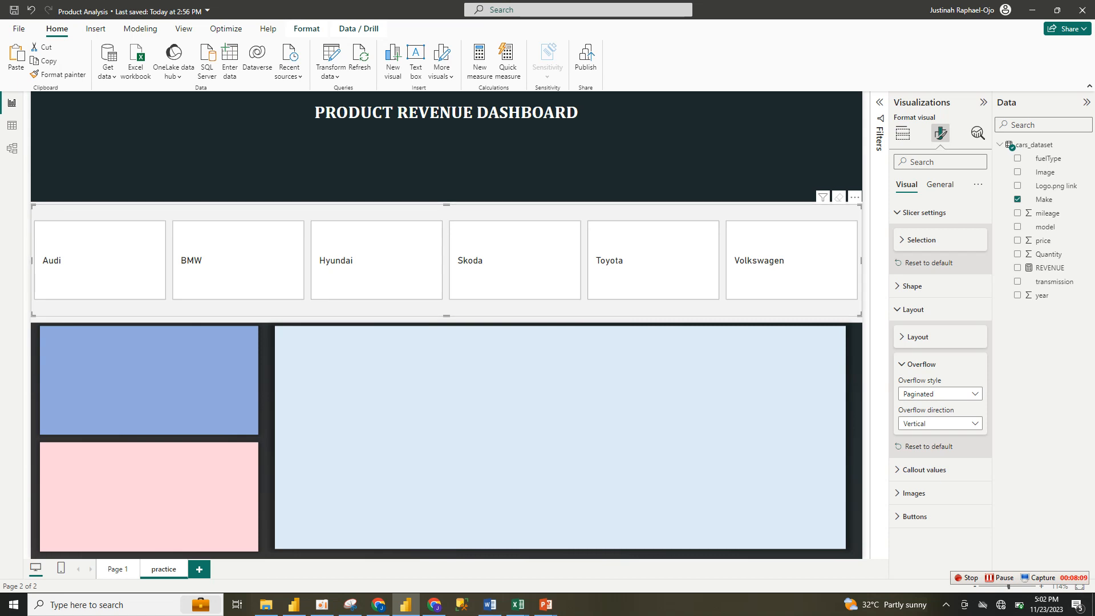
click(901, 364)
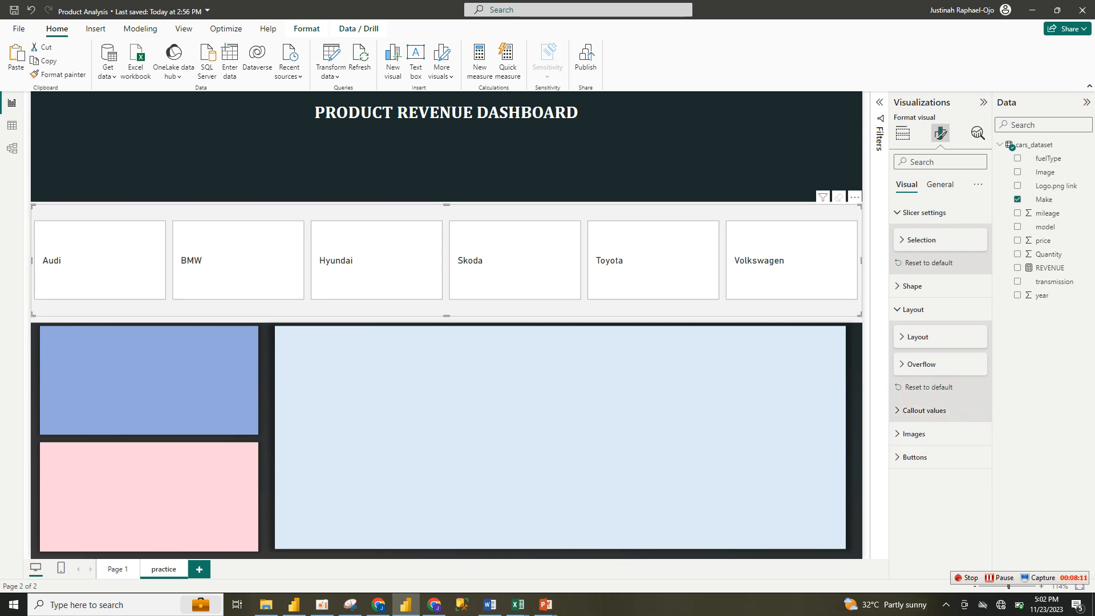
Step: Switch the slicer's callout values off and on again, and center the brand names horizontally
click(923, 410)
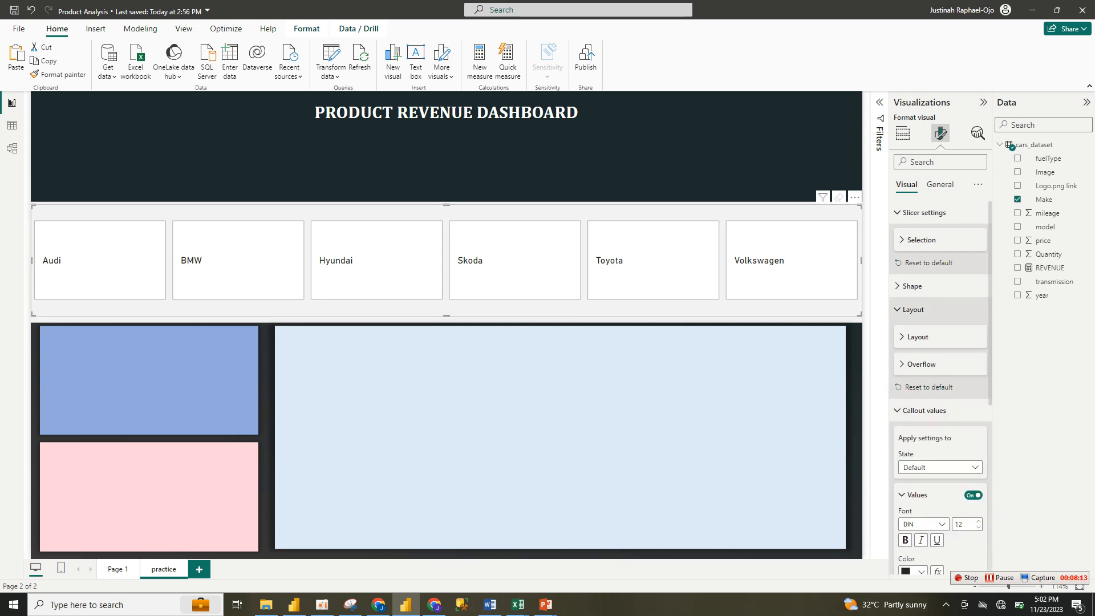
scroll(940, 388, down, 3)
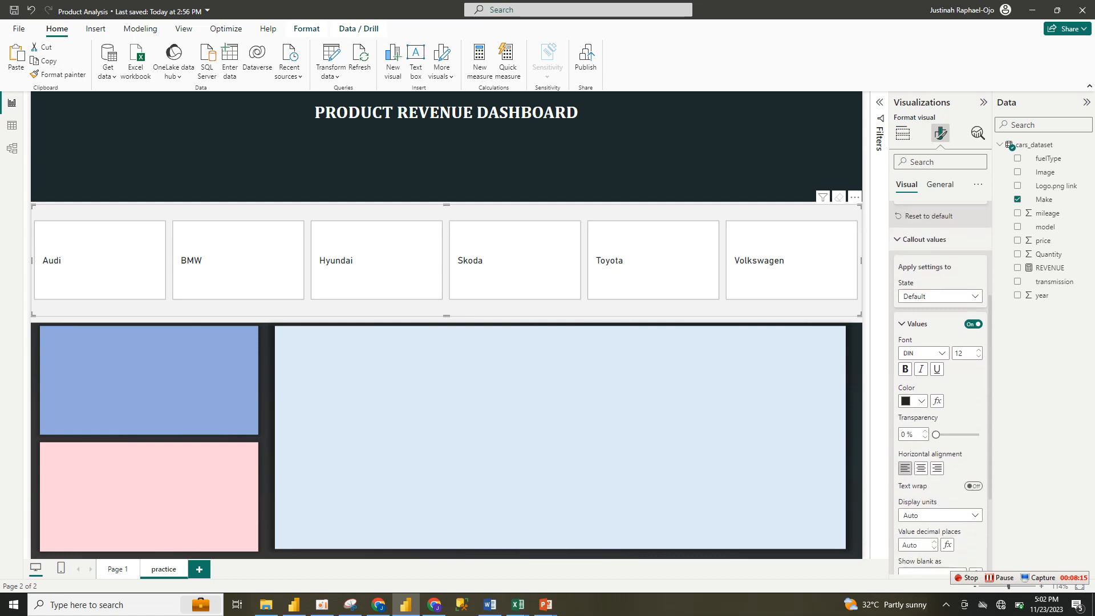
click(973, 324)
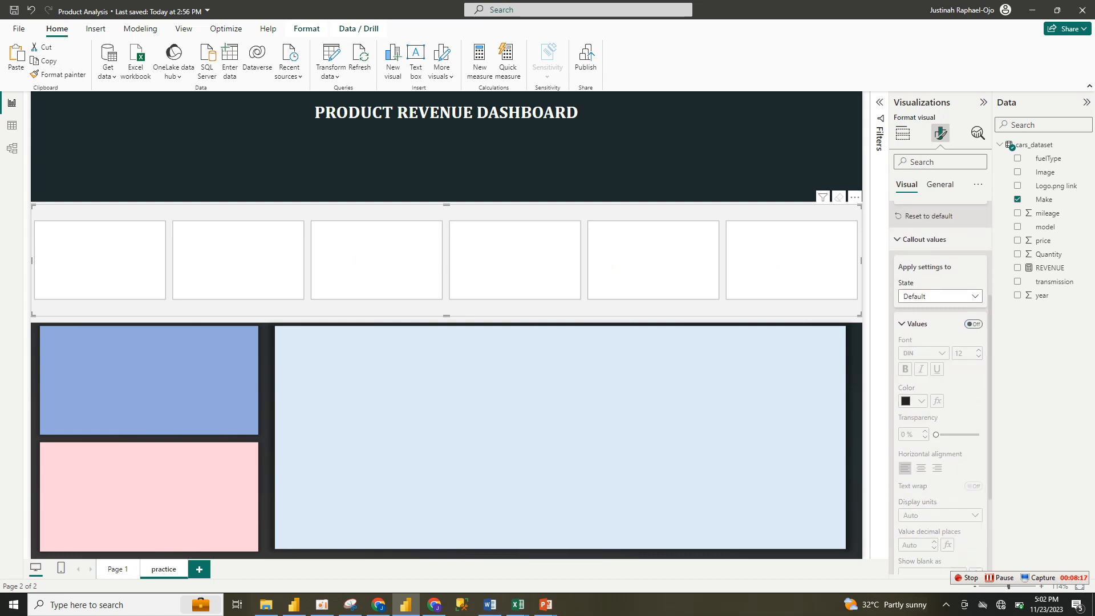
click(973, 324)
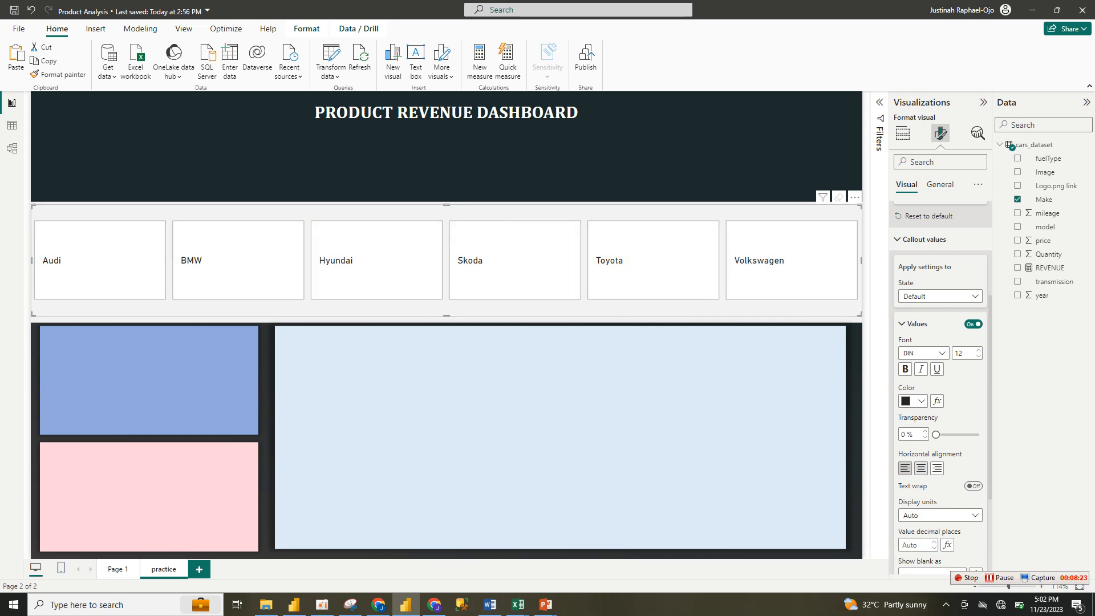
click(920, 468)
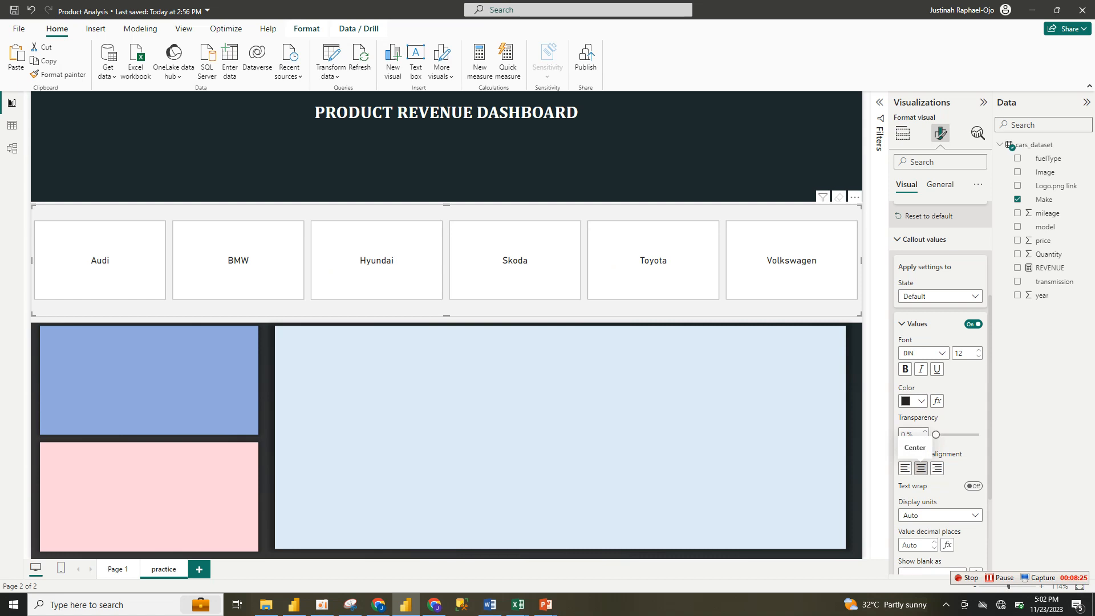
Step: Set the slicer's callout values to the Cambria font in bold
click(940, 353)
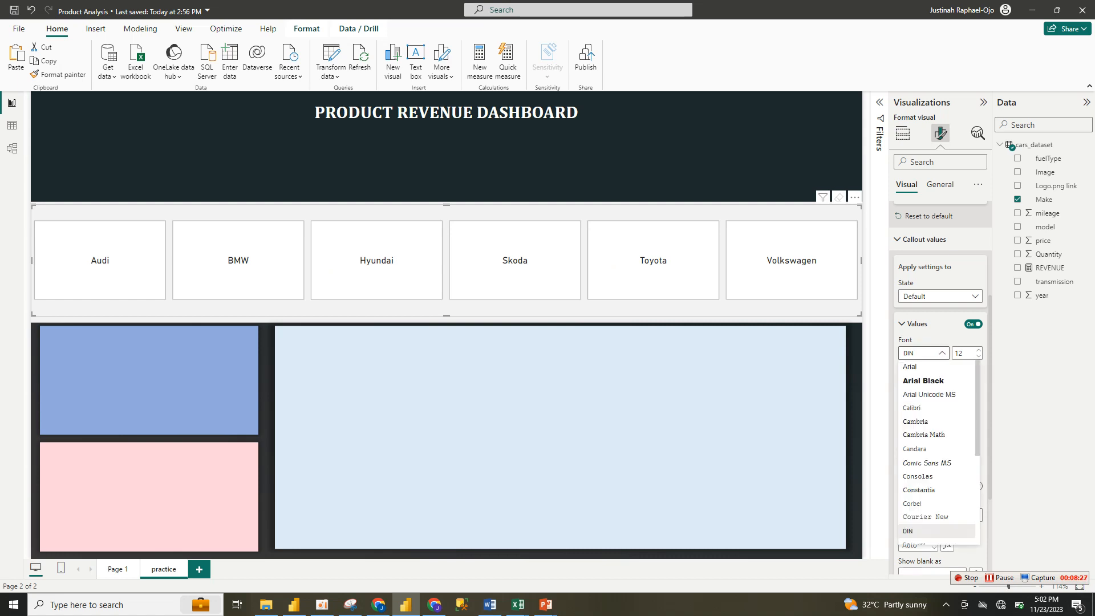
click(923, 422)
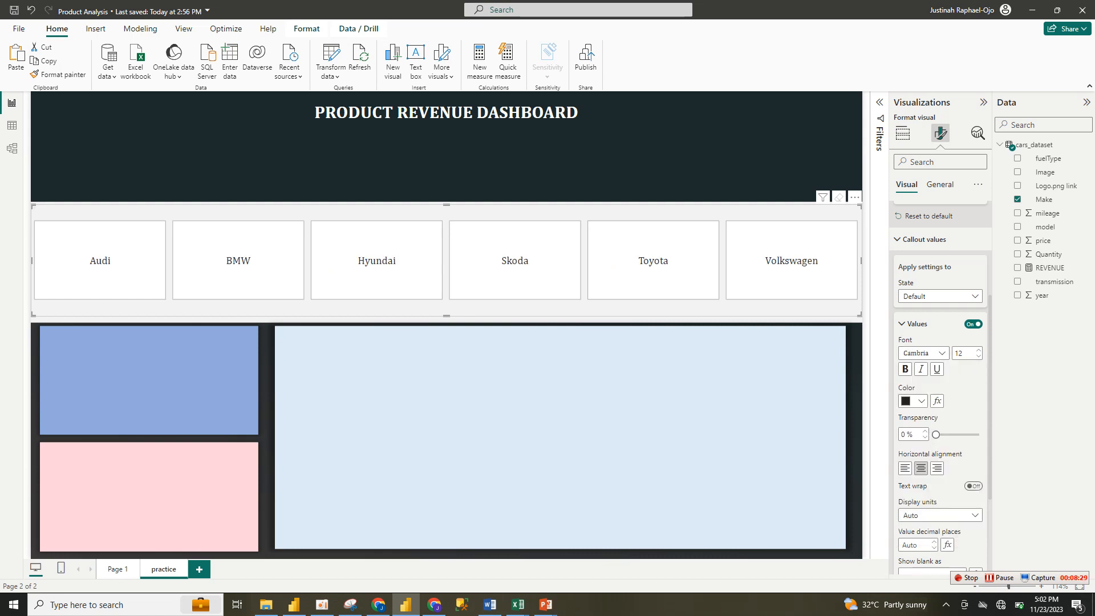
click(905, 369)
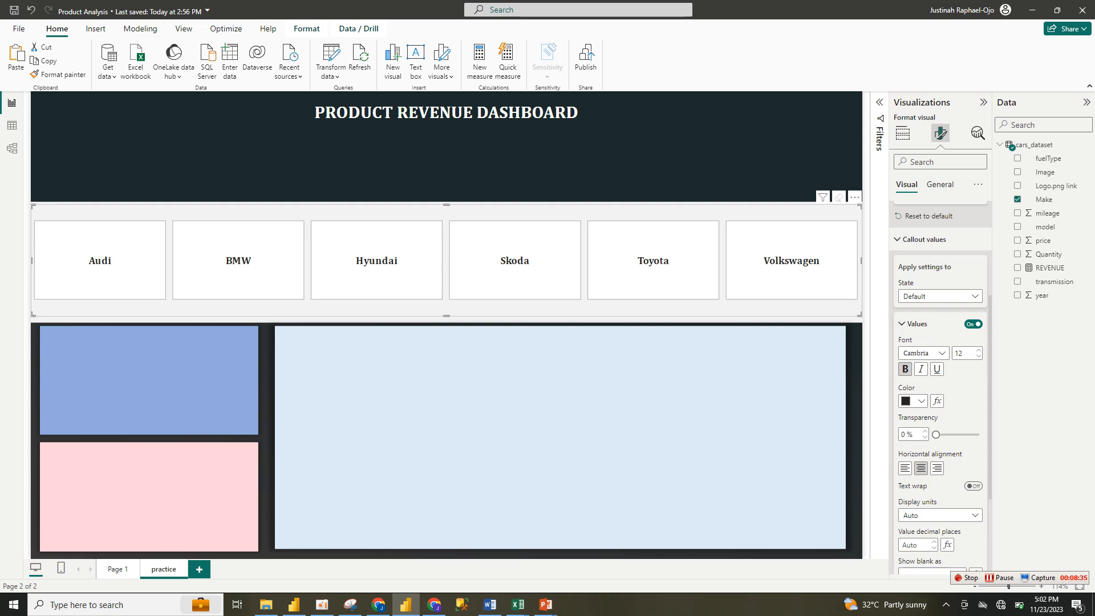
click(903, 323)
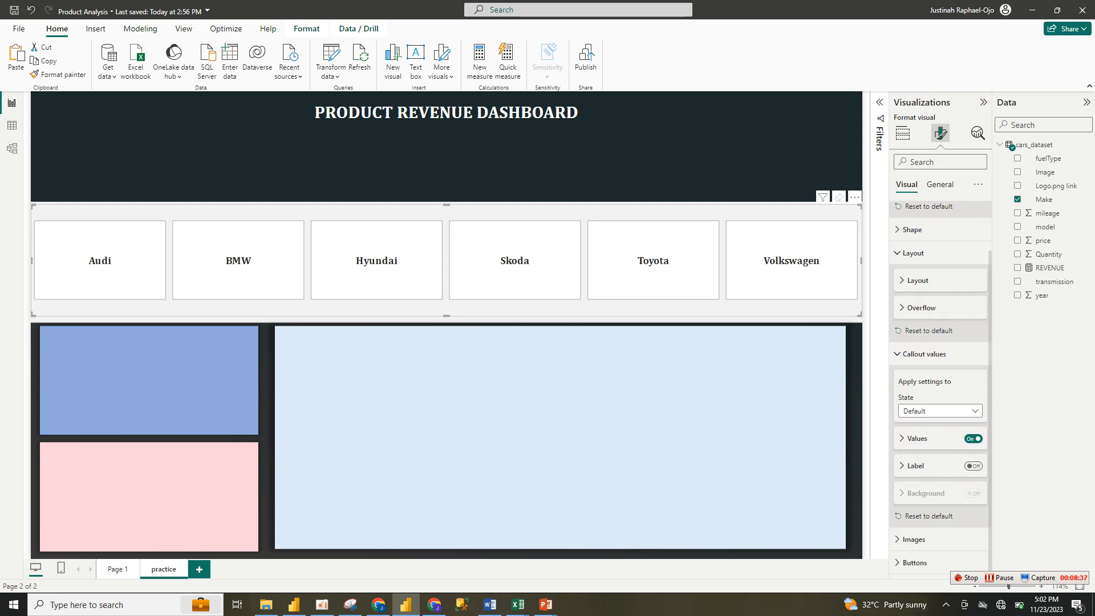
Step: Turn on the Make slicer's callout label and assign the Quantity field to it
click(973, 466)
click(901, 465)
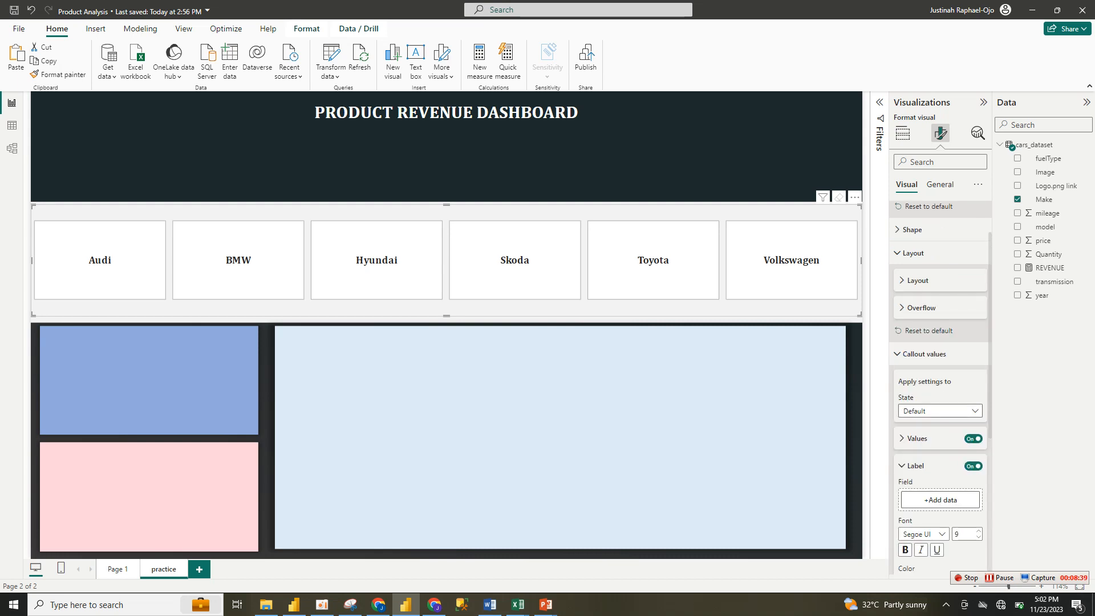
scroll(939, 387, down, 3)
scroll(940, 388, up, 1)
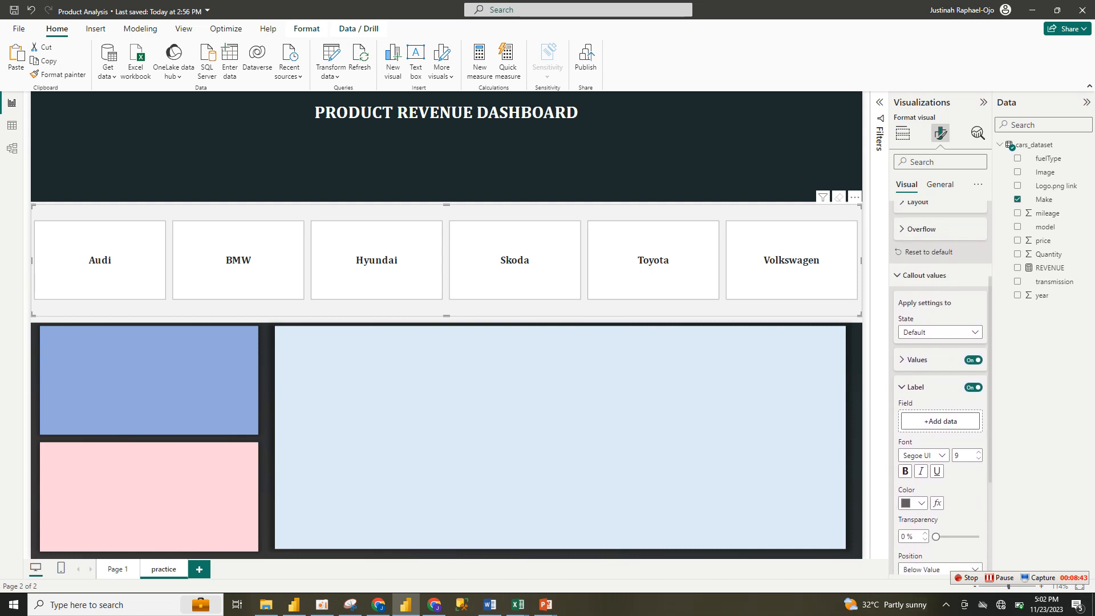
scroll(940, 388, down, 2)
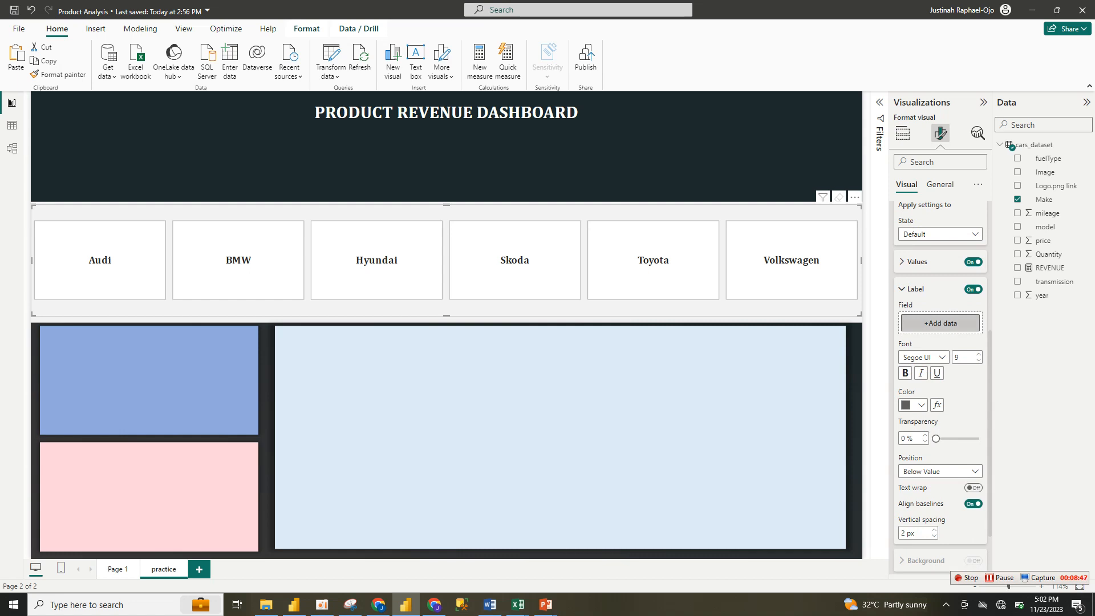
click(940, 322)
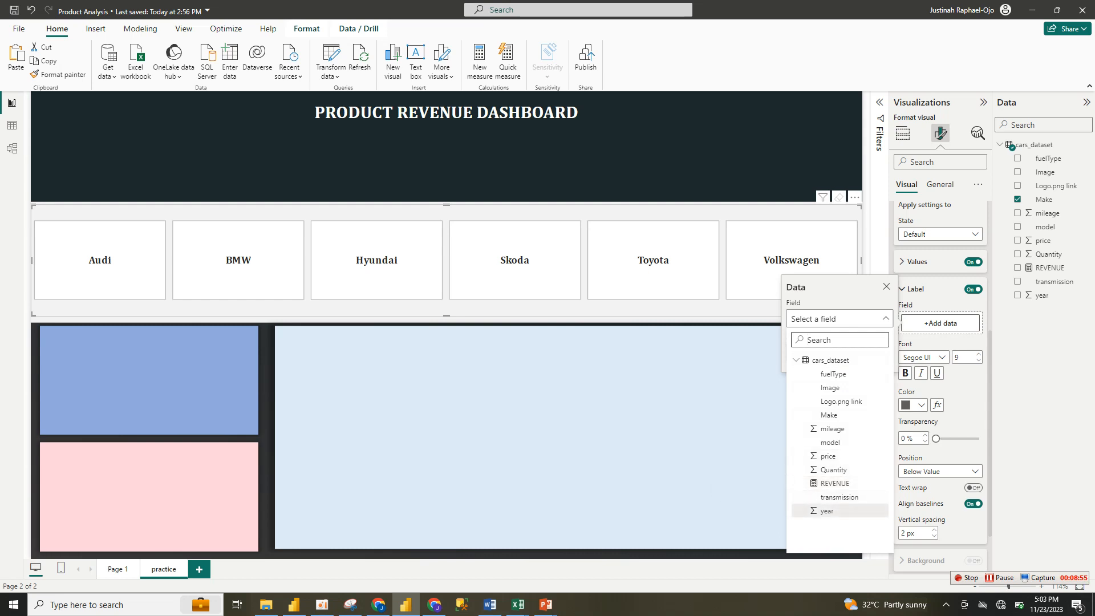
click(833, 469)
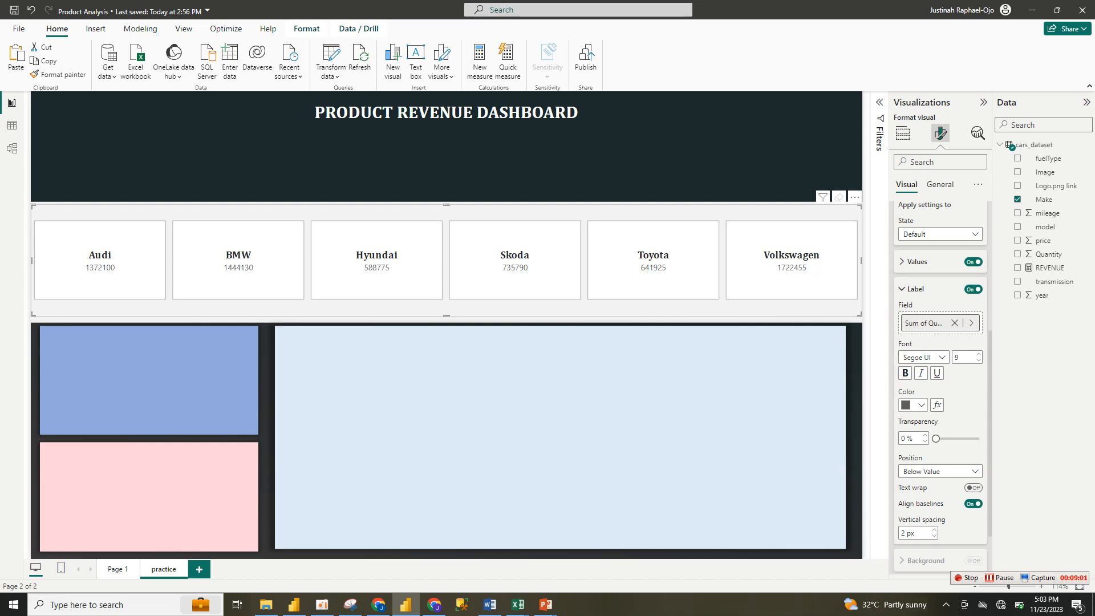
Step: Format the slicer's callout label in orange with the bold Cambria font
click(914, 404)
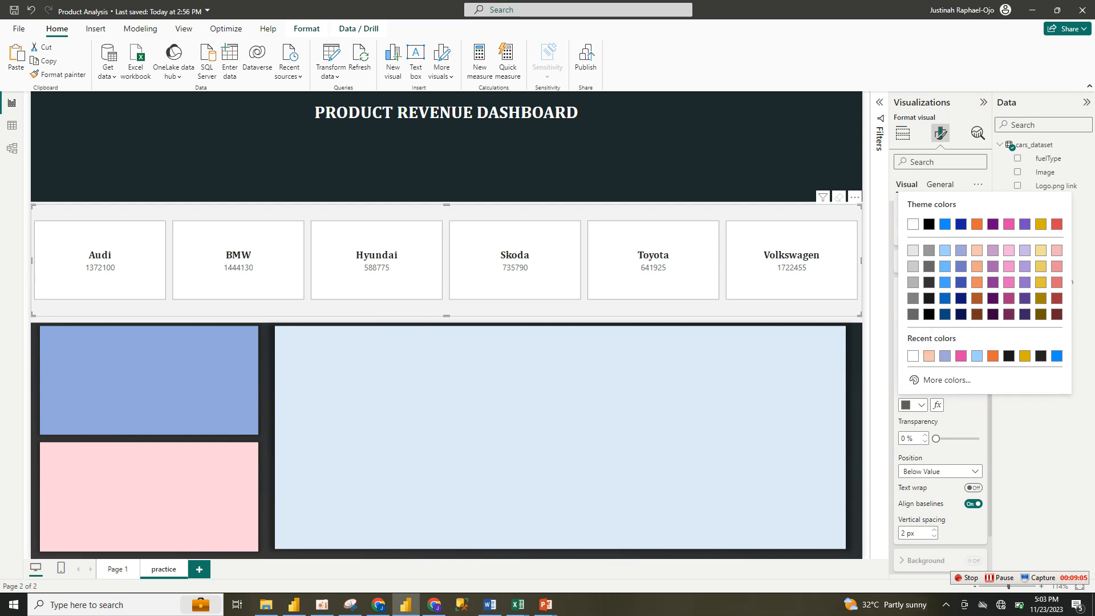
click(993, 355)
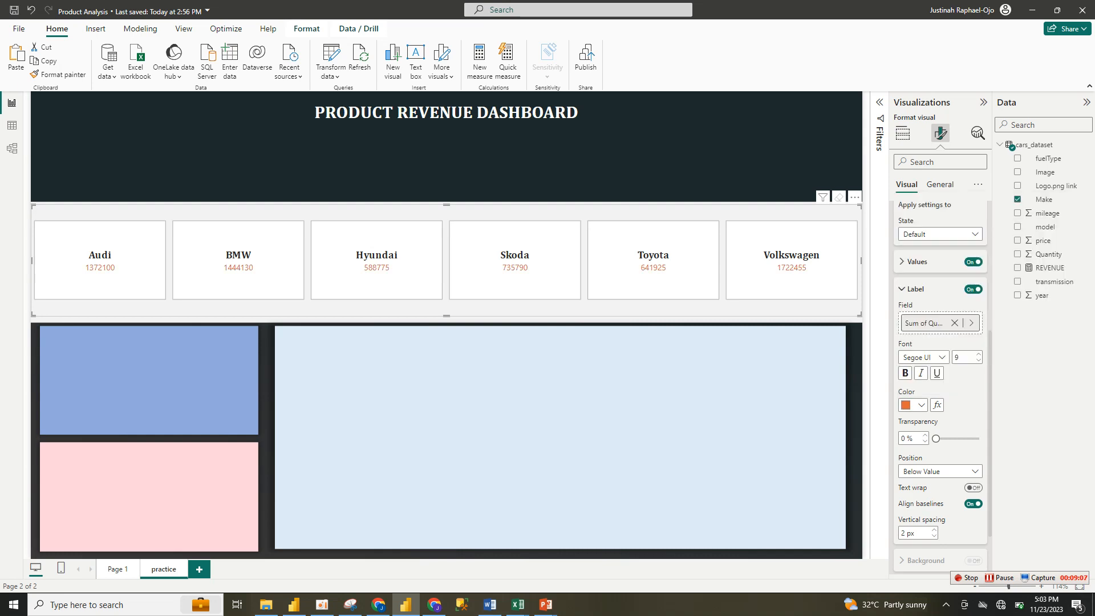
click(921, 357)
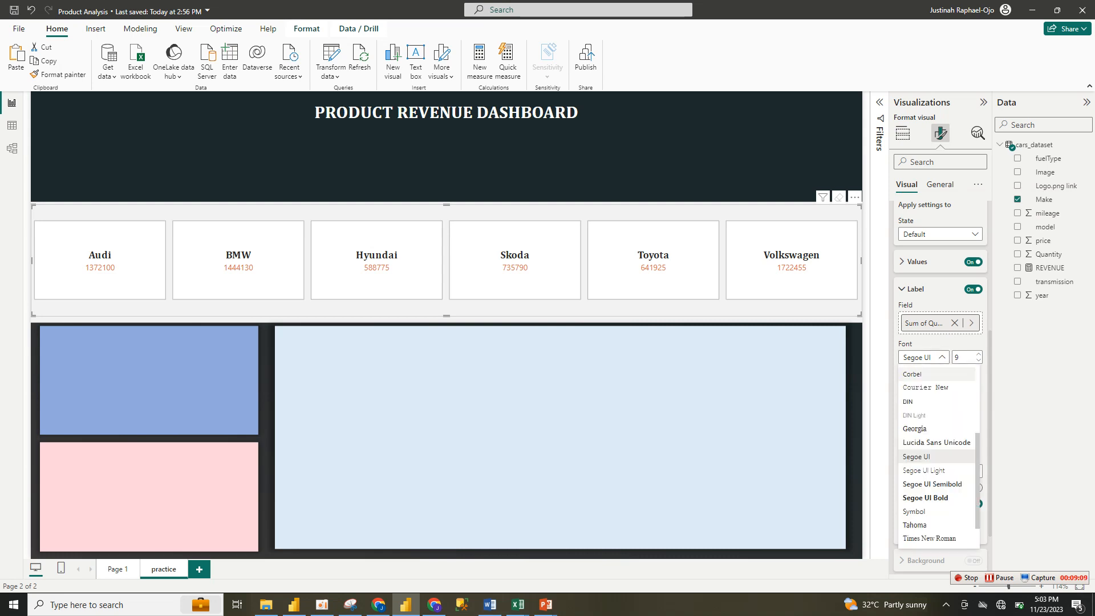
scroll(933, 419, up, 3)
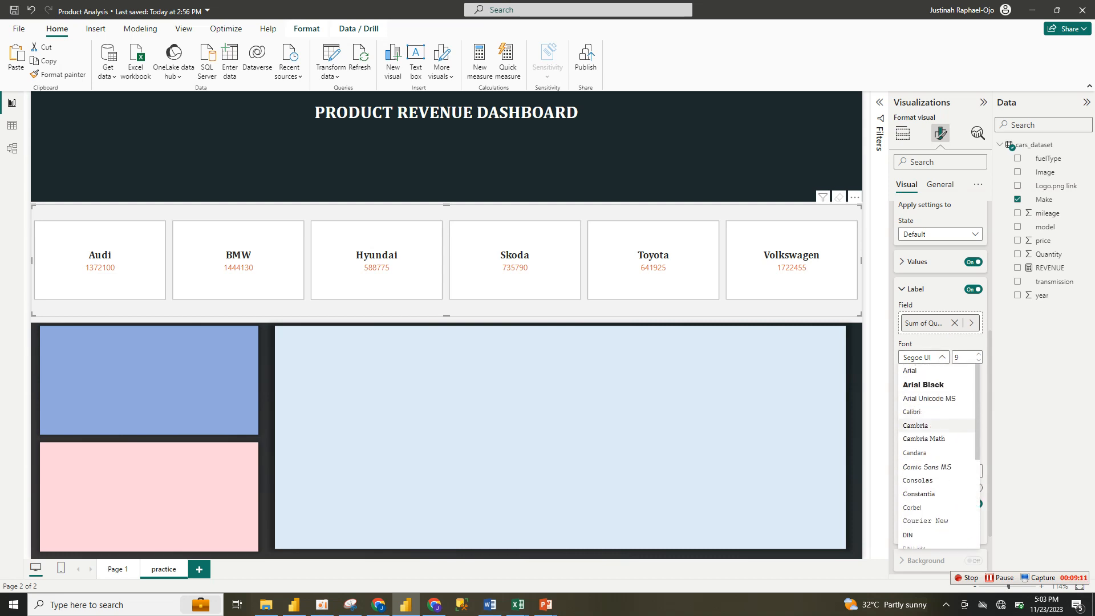
click(921, 426)
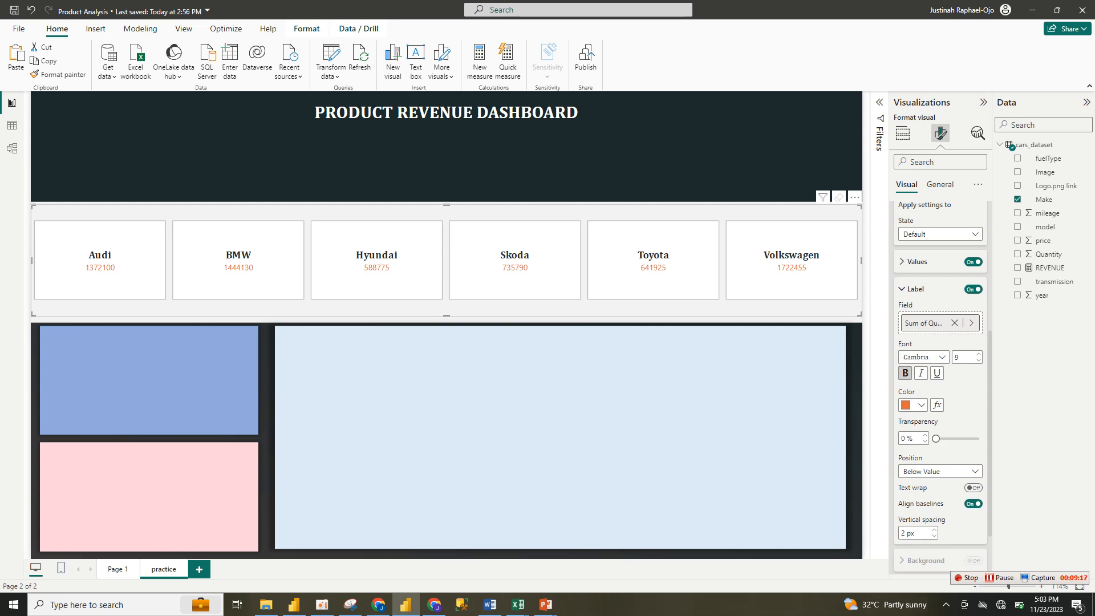
Step: Try the Above Value position for the slicer's callout label and return it to Below Value
scroll(939, 404, down, 1)
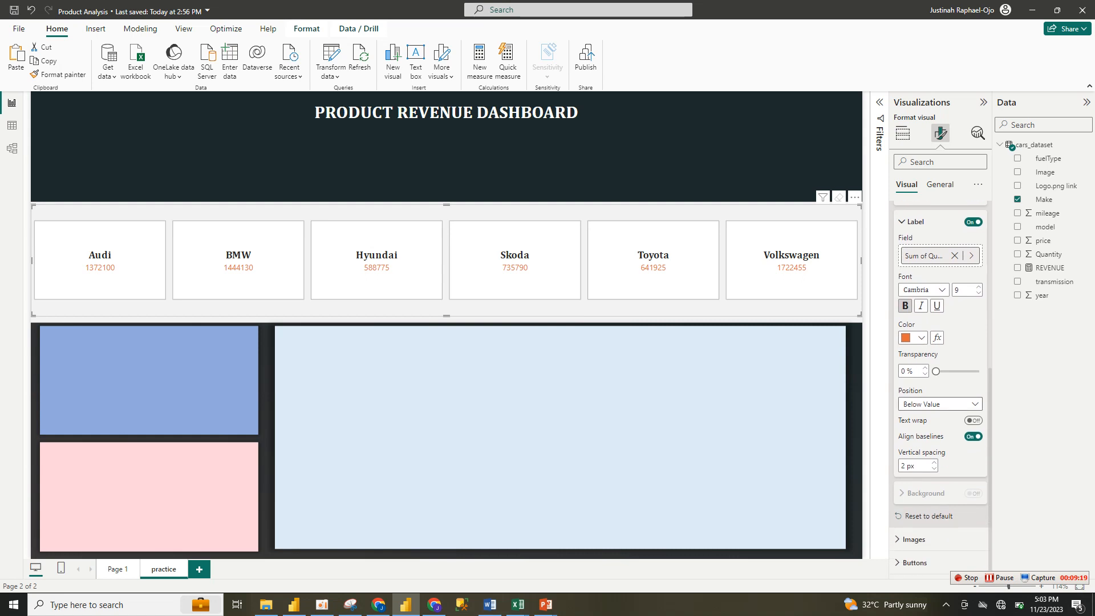
click(939, 404)
click(939, 404)
click(939, 403)
click(922, 431)
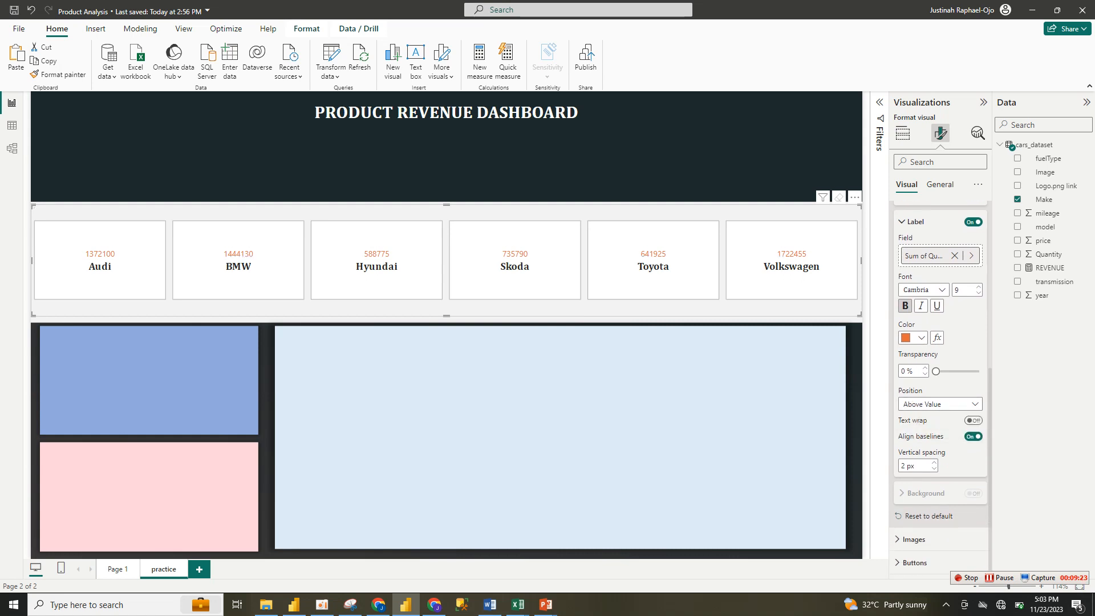
click(939, 403)
click(922, 417)
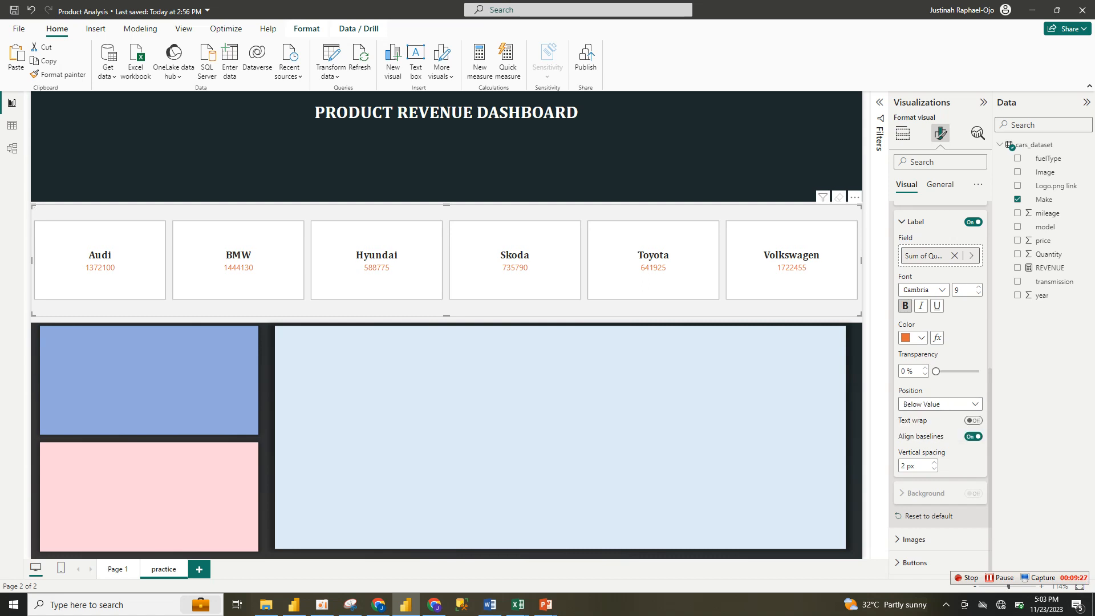
Step: Set the callout label's vertical spacing to 28 px
click(934, 468)
click(934, 469)
click(934, 463)
click(934, 463)
click(934, 463)
click(934, 463)
click(934, 463)
click(934, 463)
click(934, 463)
click(934, 463)
click(934, 463)
click(934, 463)
click(933, 463)
click(933, 463)
click(933, 463)
click(933, 463)
click(934, 463)
click(934, 463)
click(934, 463)
click(934, 463)
click(934, 463)
click(934, 463)
click(933, 463)
click(933, 463)
click(934, 463)
click(934, 463)
click(934, 463)
click(934, 463)
click(933, 463)
click(933, 463)
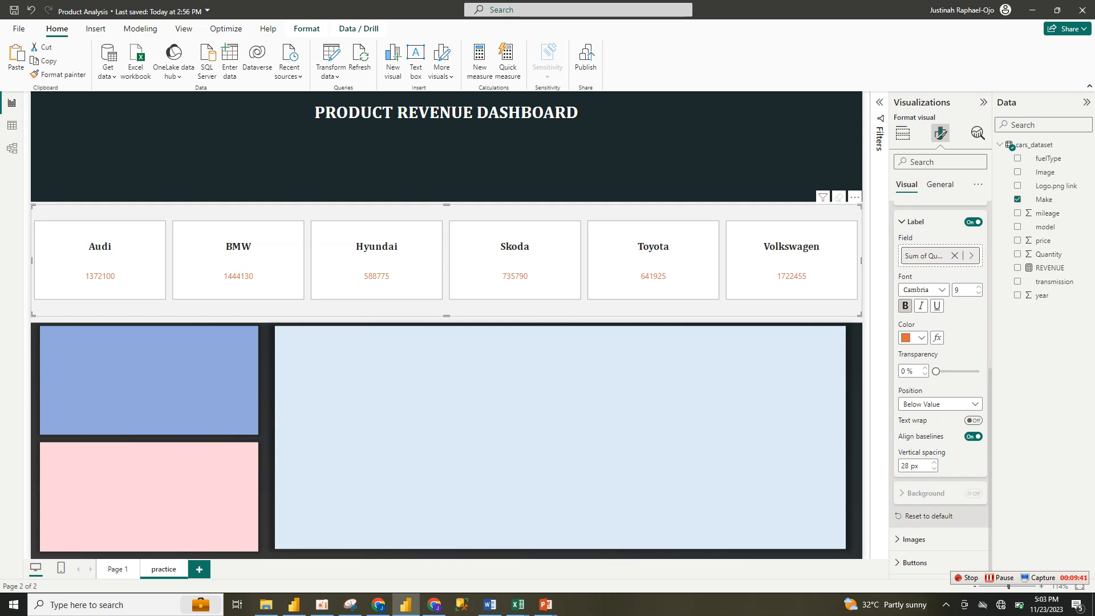
Step: Leave the callout value settings and look through the slicer's image options
scroll(939, 387, up, 3)
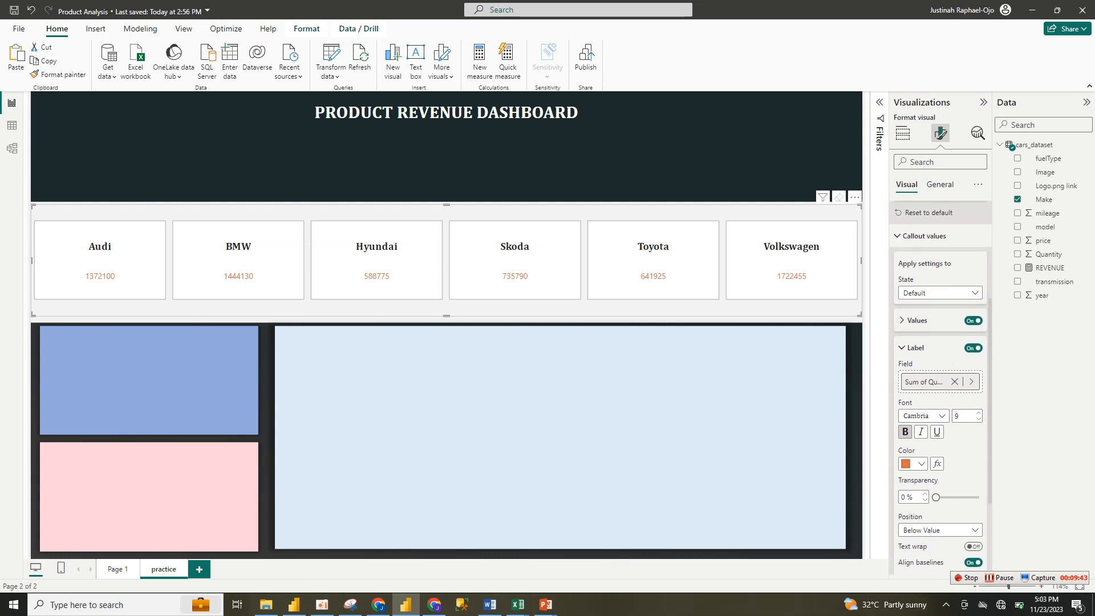
click(923, 235)
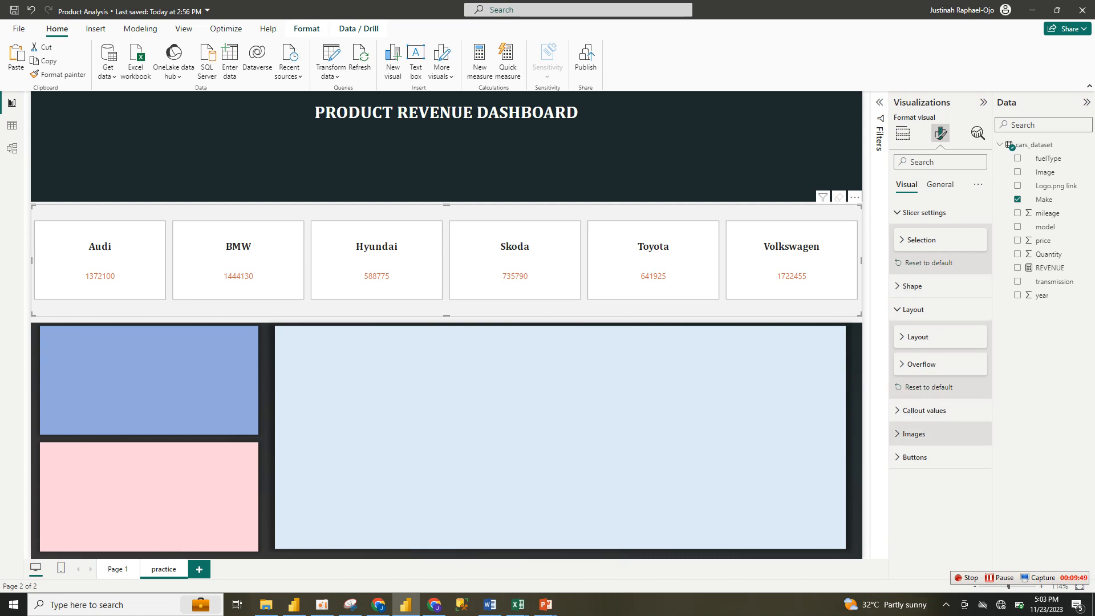
click(914, 433)
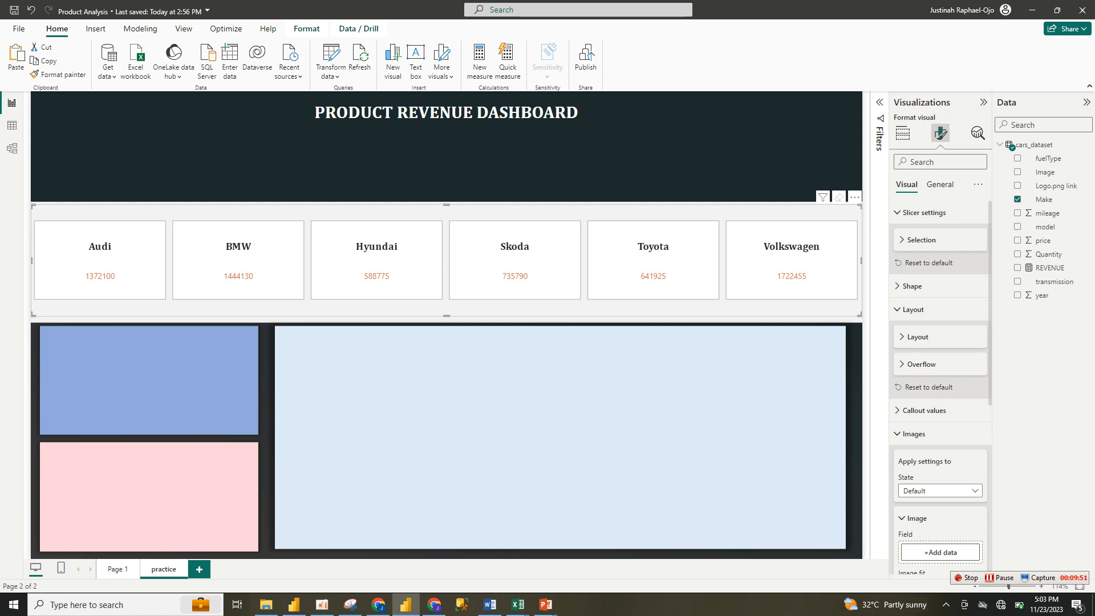
scroll(939, 387, down, 4)
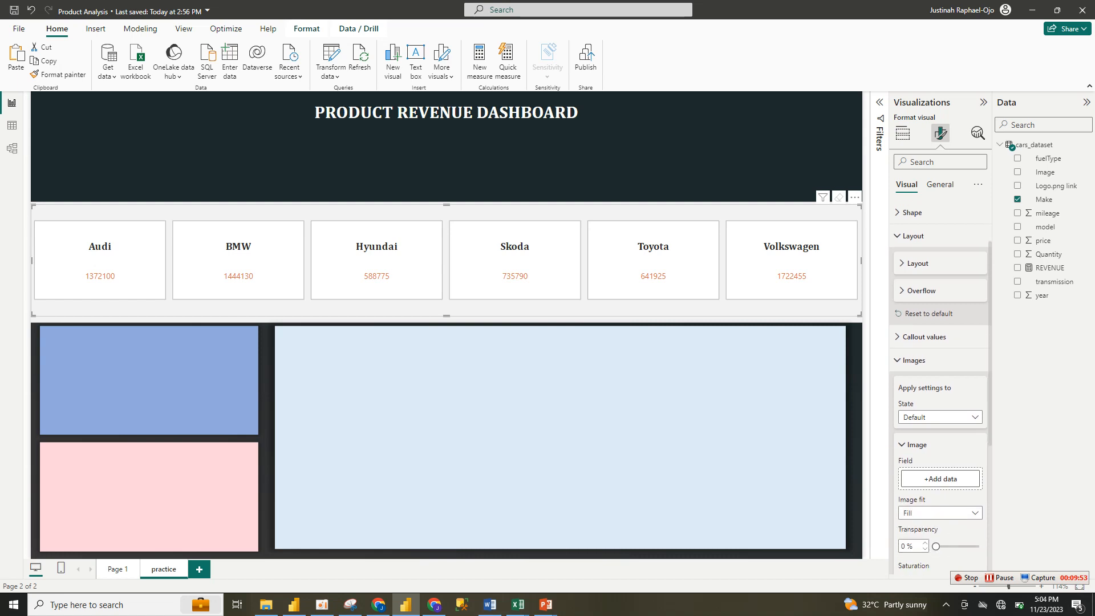
scroll(939, 388, up, 1)
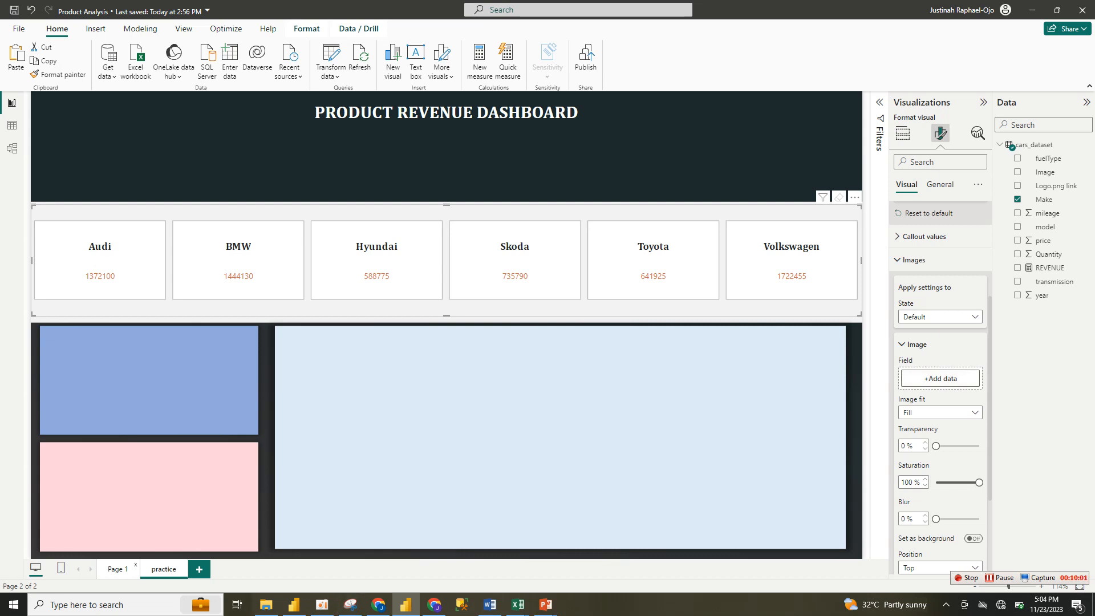
Step: Test the brand image slicer on Page 1 with Audi, BMW and Hyundai, clear the selection, and return to the practice page
click(118, 569)
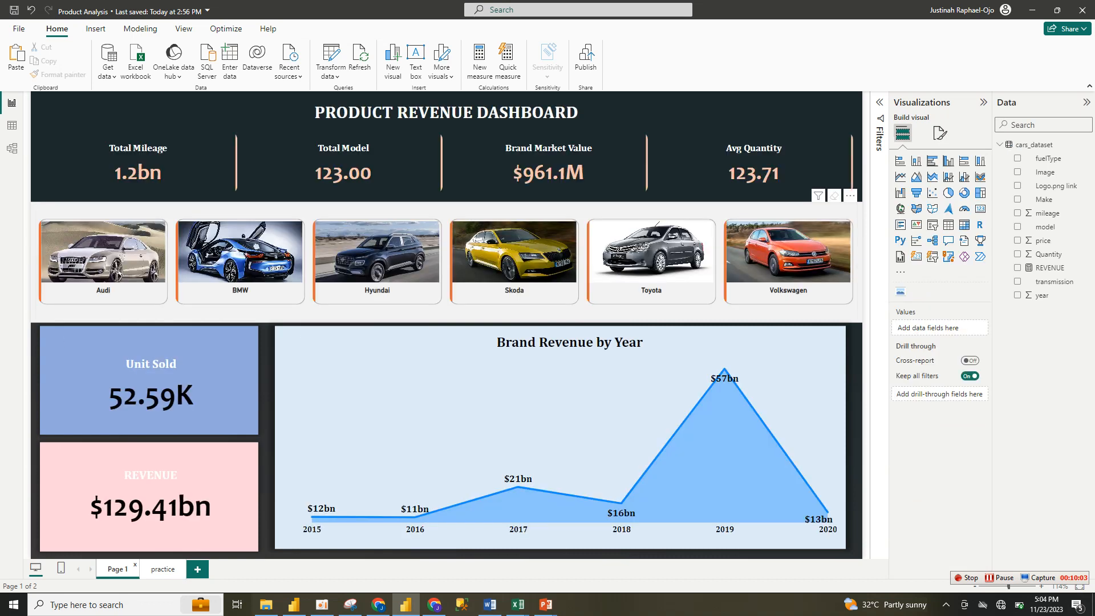
click(103, 263)
click(240, 262)
click(376, 262)
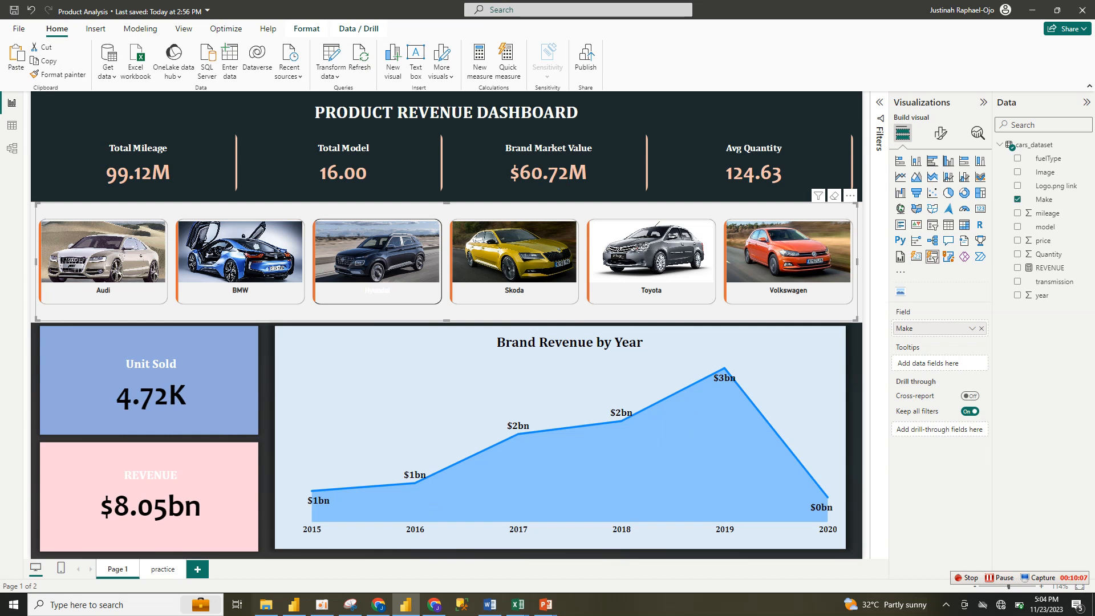
click(377, 262)
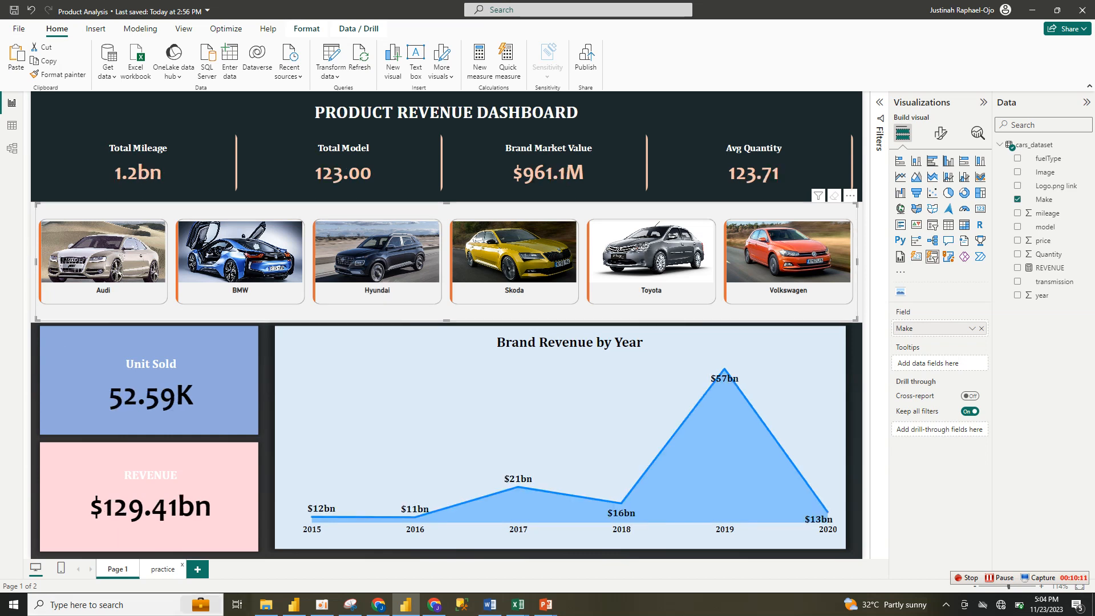
click(163, 569)
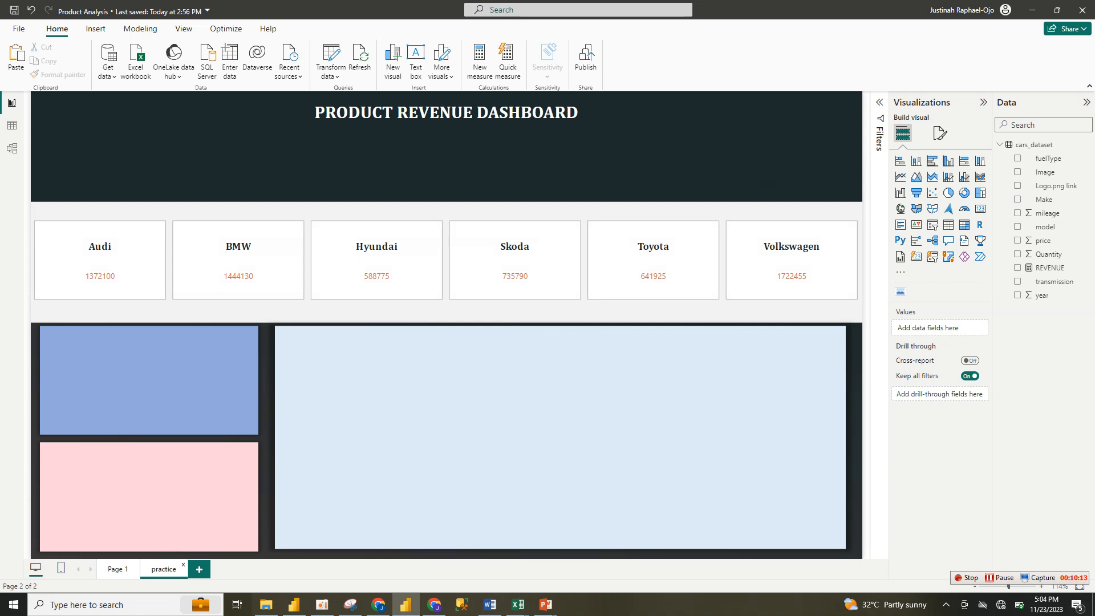
Step: Assign the Image field as the picture source for the Make slicer's brand tiles on the practice page
click(791, 261)
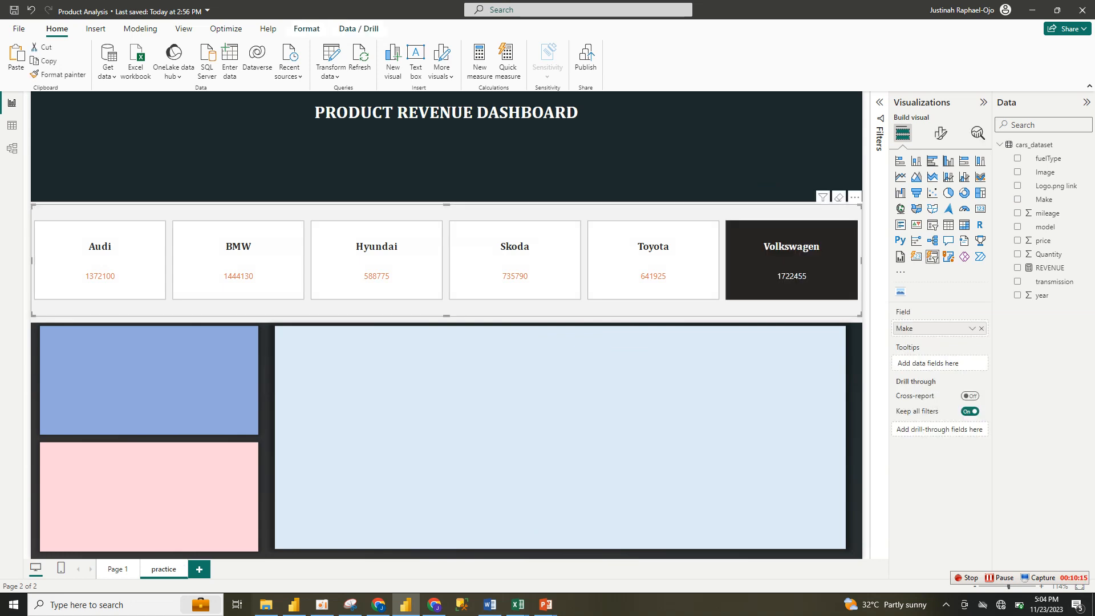
click(791, 261)
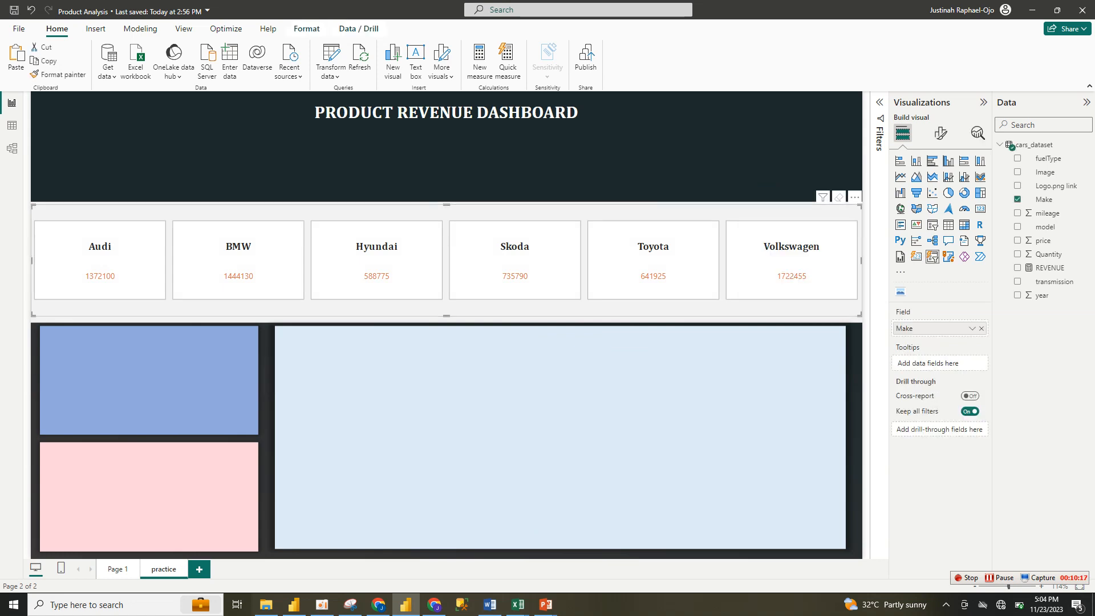
click(940, 133)
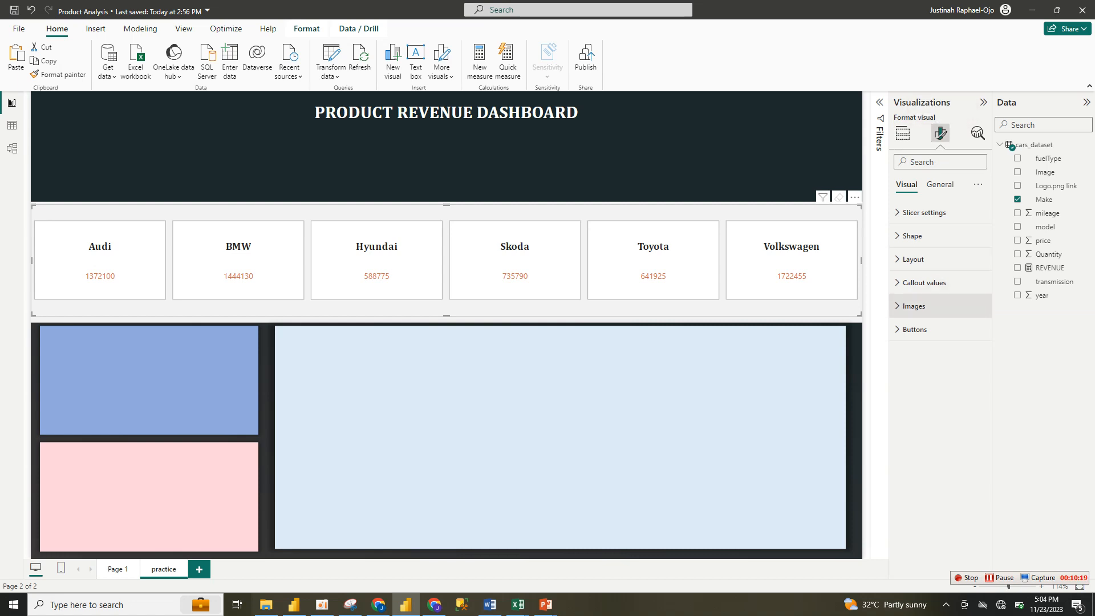
click(913, 306)
click(941, 424)
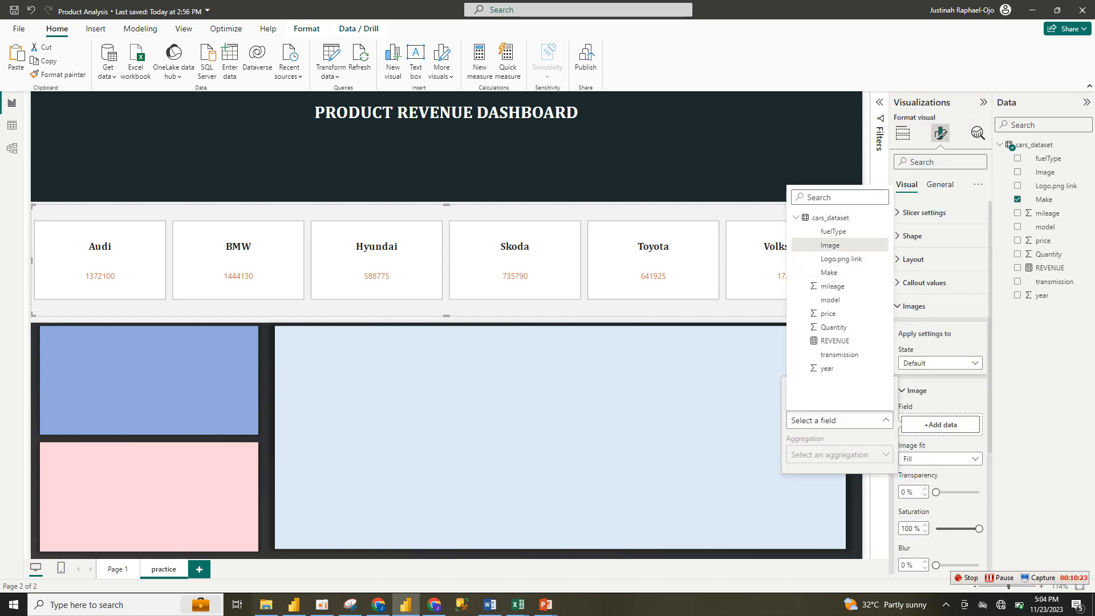
click(830, 245)
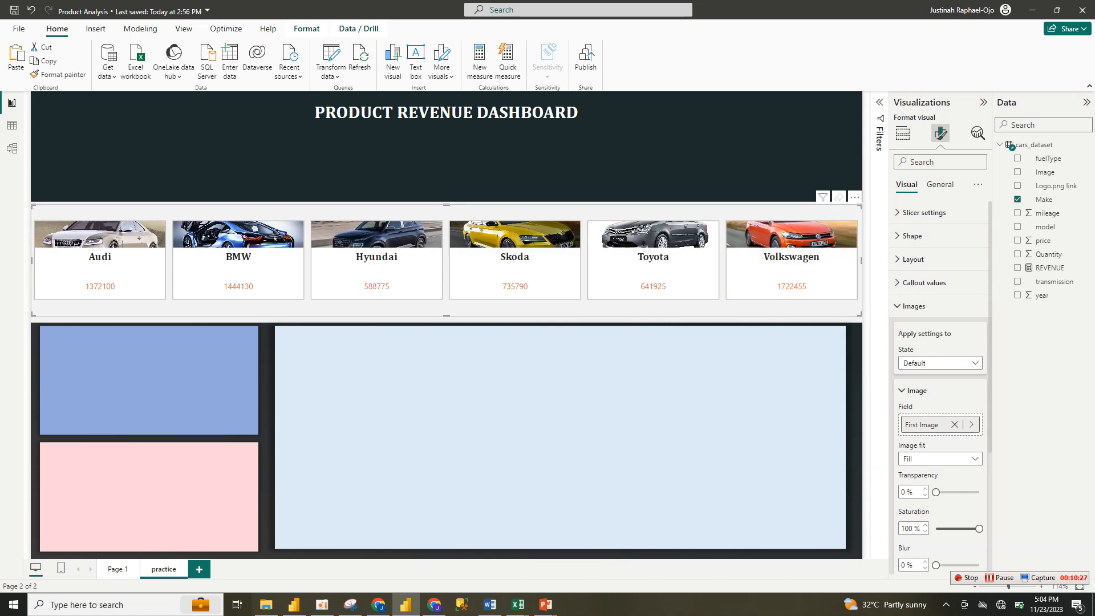
Step: Review the slicer's image options and switch the image settings to the Hover state
scroll(939, 388, down, 3)
scroll(939, 388, up, 3)
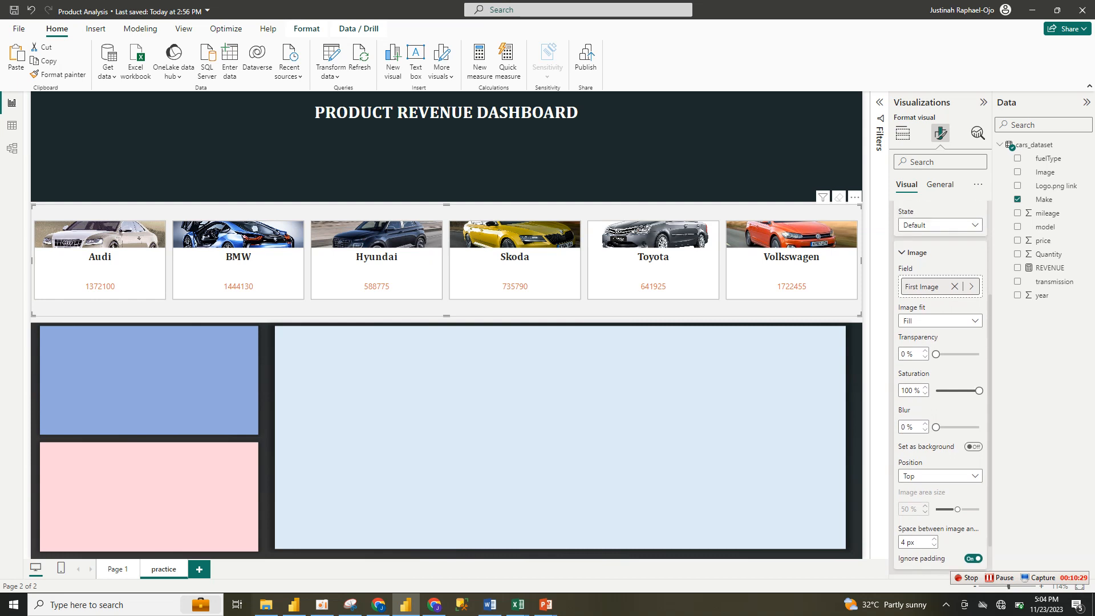
scroll(940, 387, up, 1)
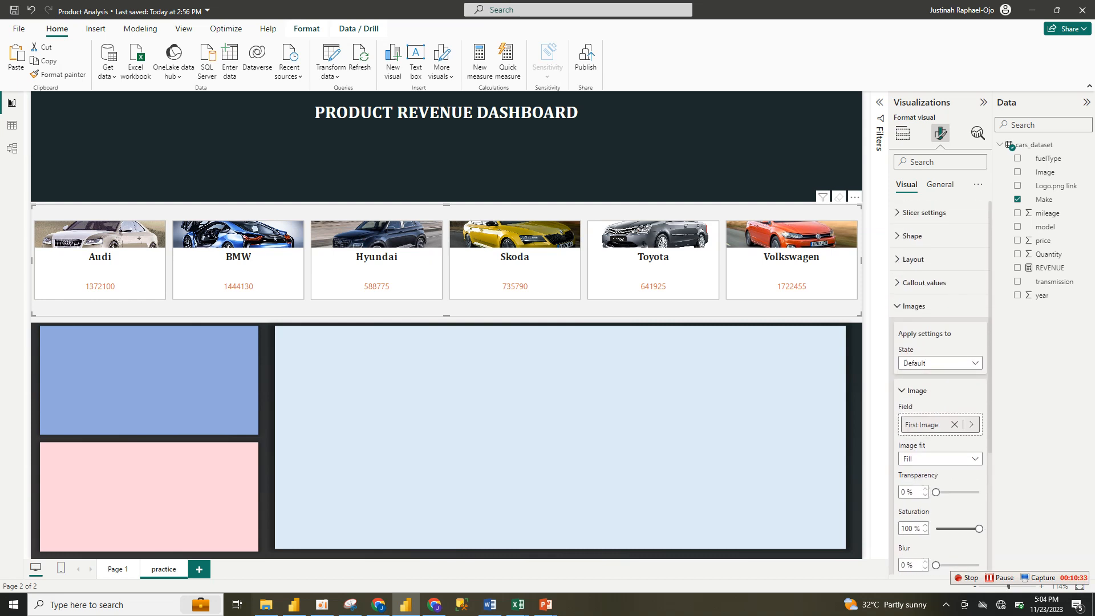
scroll(939, 388, down, 3)
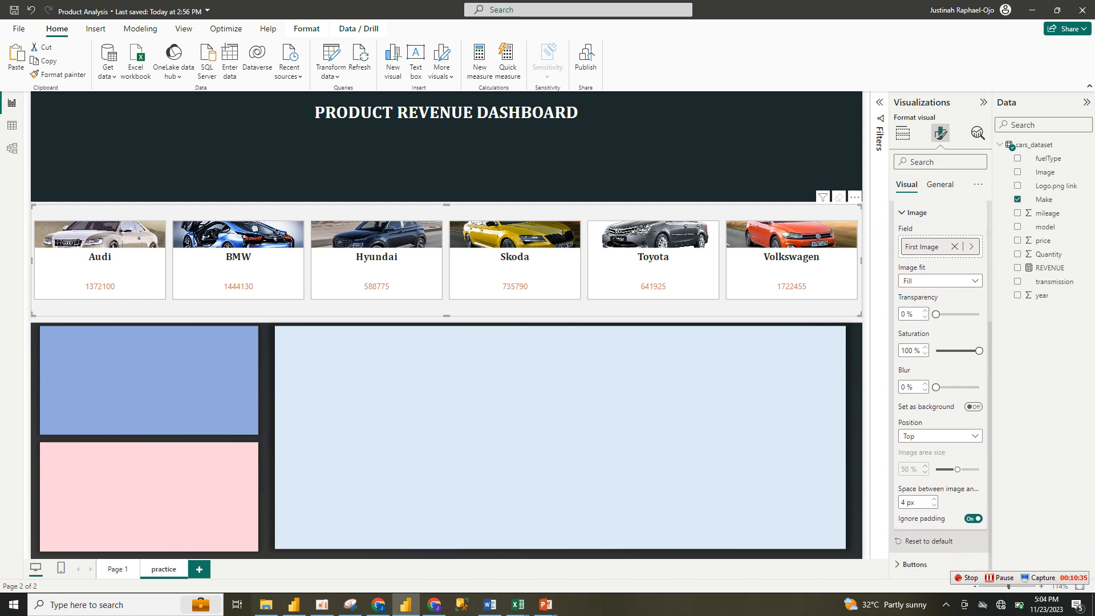
scroll(940, 388, up, 3)
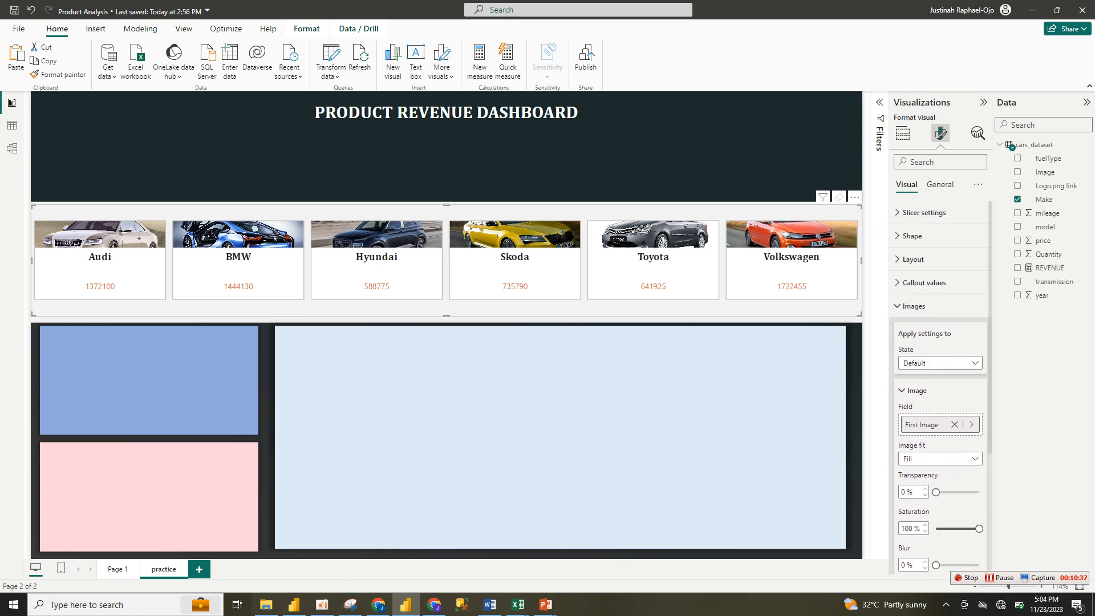
scroll(939, 388, down, 2)
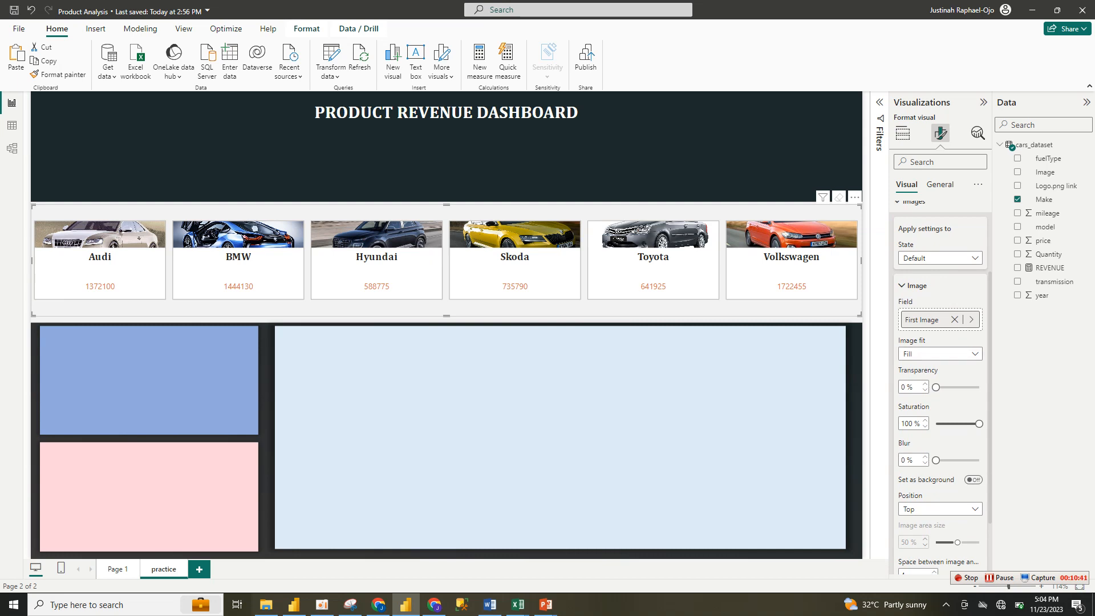
click(940, 258)
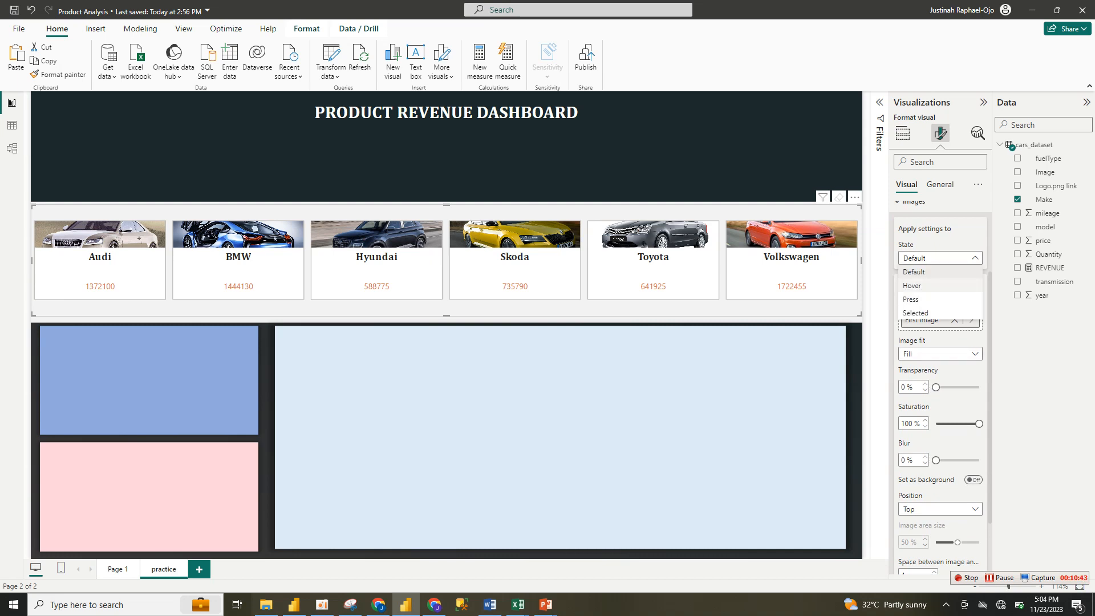
click(924, 285)
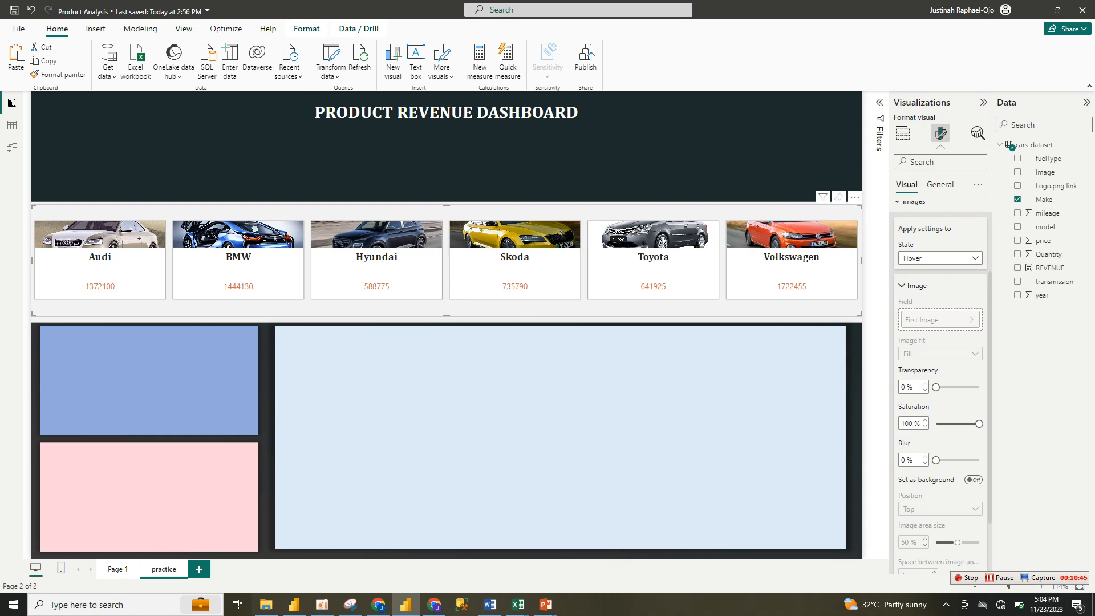
Step: Return the slicer's image settings to the Default state and try the Normal and Fit image fits before choosing Fill again
click(940, 258)
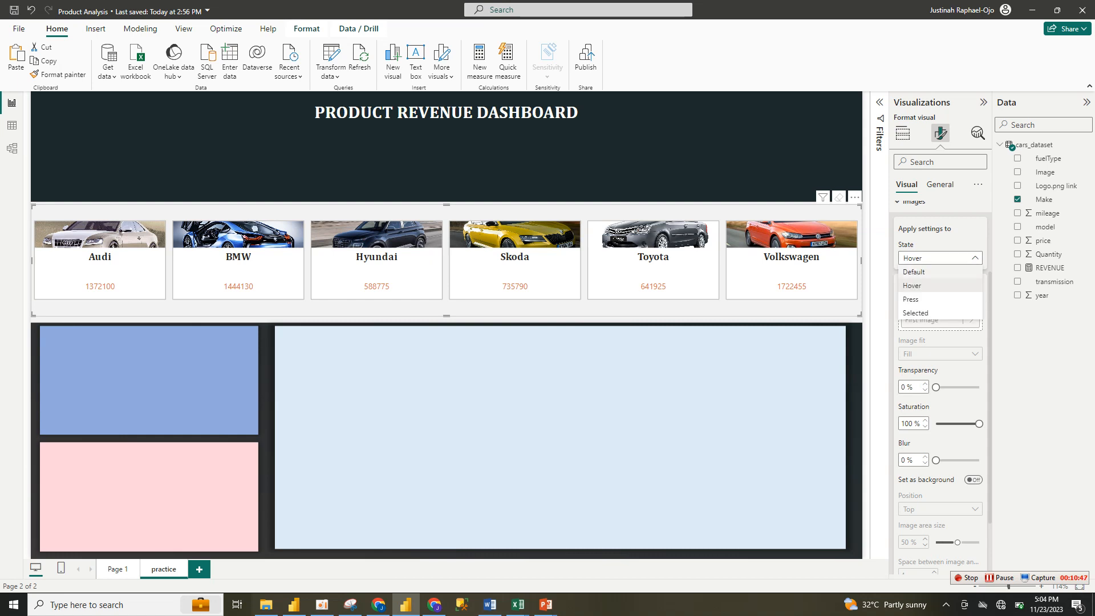
click(914, 272)
click(939, 354)
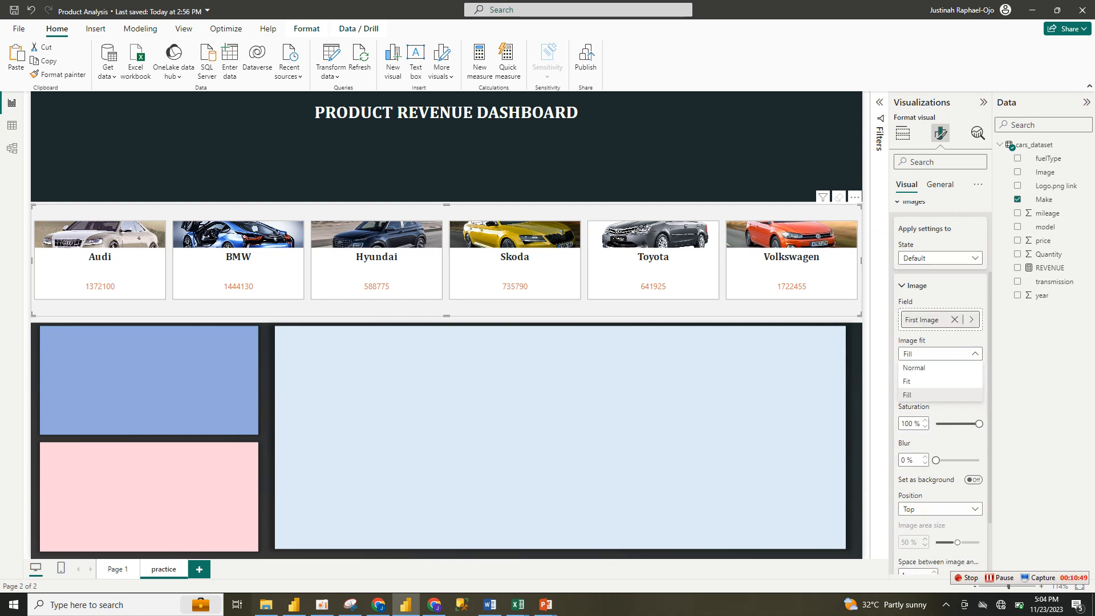
click(914, 367)
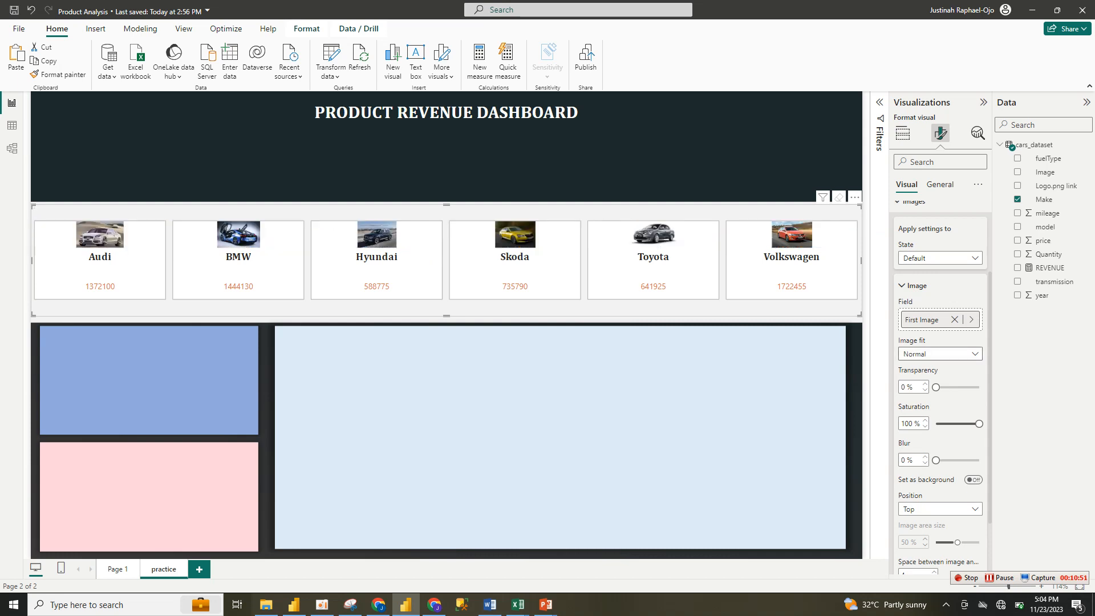
click(940, 354)
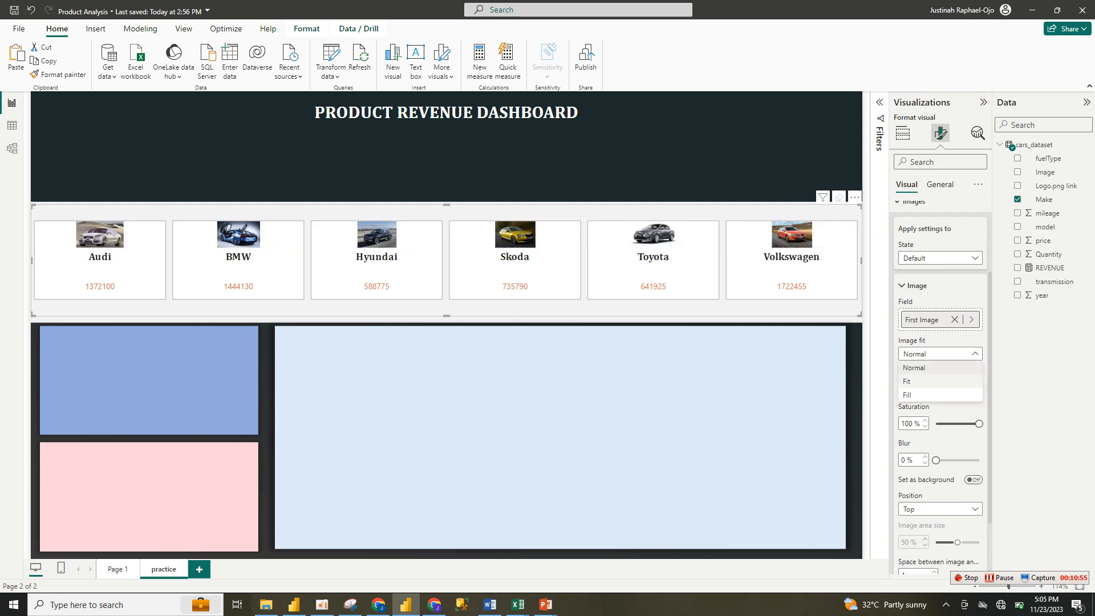
click(912, 381)
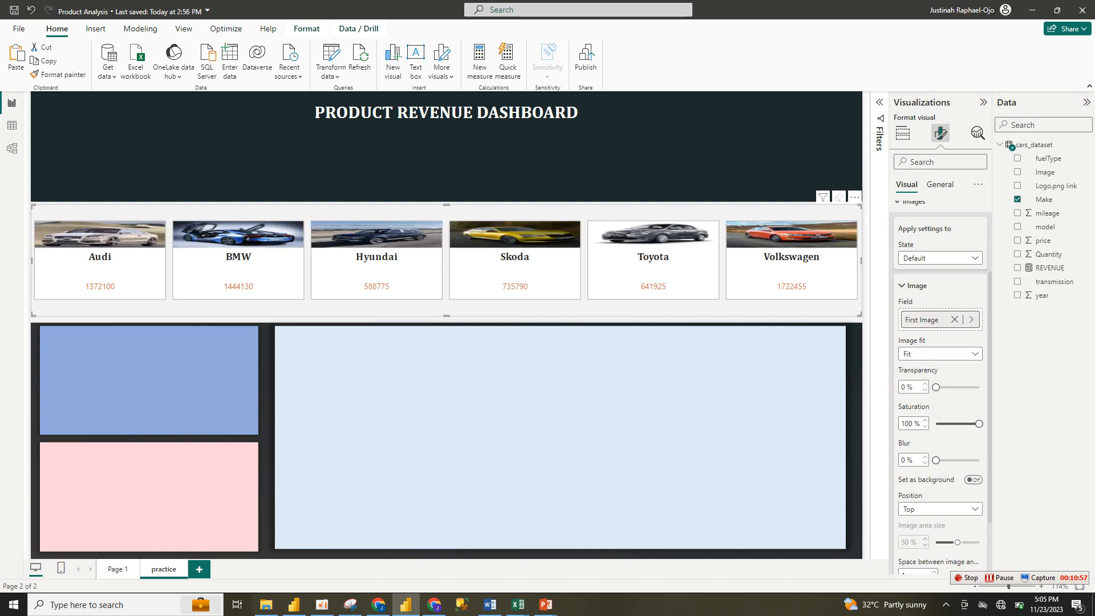
click(939, 354)
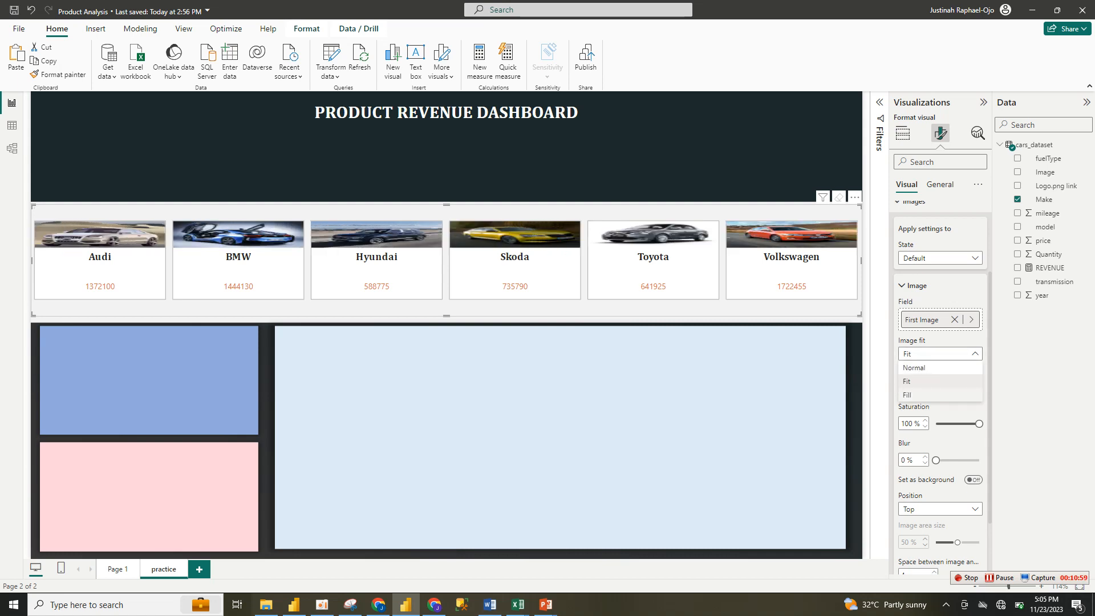
click(908, 395)
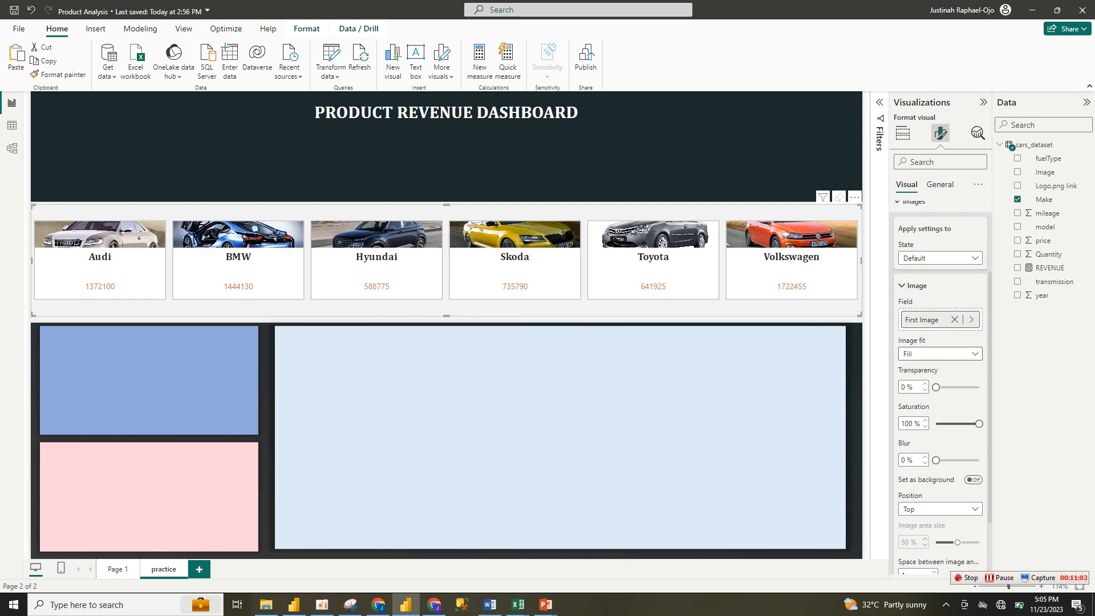
Step: Compare the Normal and Fit image fits on the brand tiles once more and restore Fill
click(940, 354)
click(912, 368)
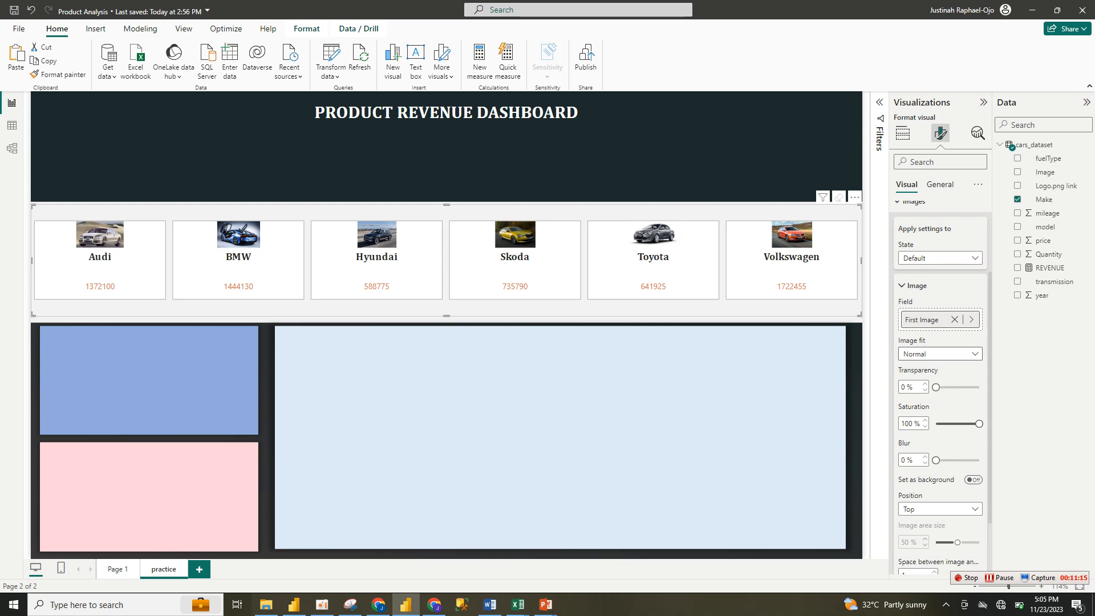
click(939, 353)
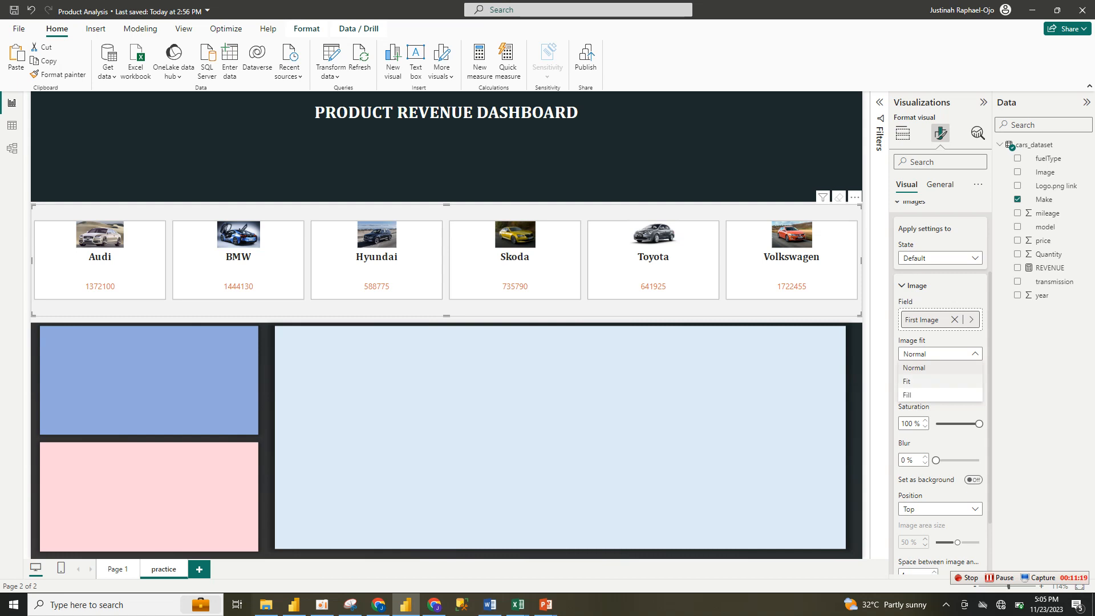
click(913, 380)
click(940, 353)
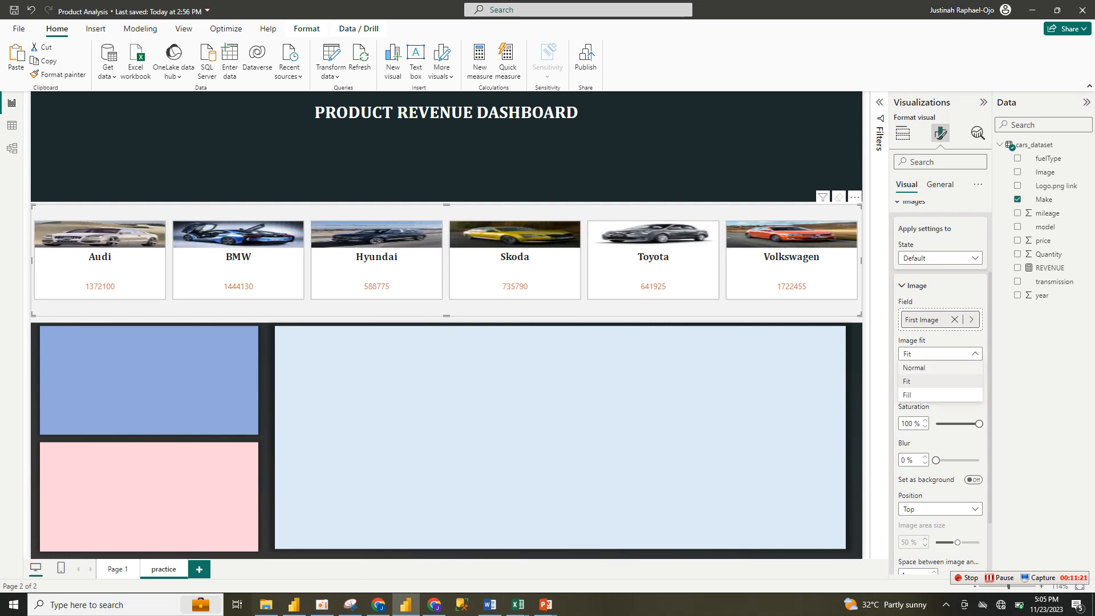
click(912, 394)
click(977, 423)
key(Right)
key(Right)
key(Right)
key(Right)
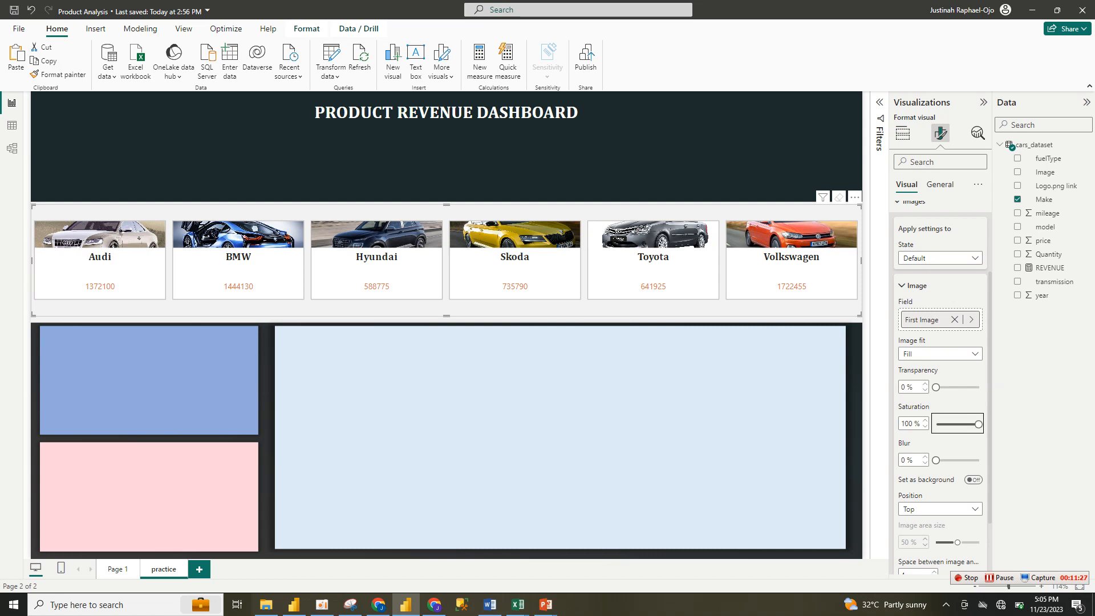
drag(992, 423, 992, 423)
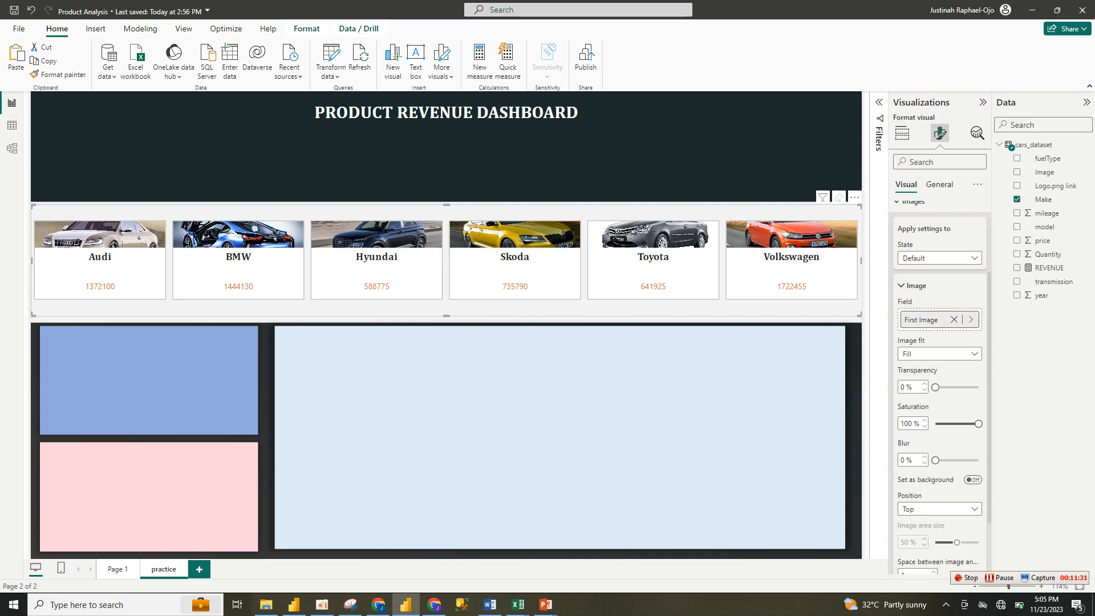
Step: Try the brand images in the Left, Right and Bottom positions of the tiles and go back to Left
click(939, 509)
click(935, 523)
click(939, 508)
click(935, 535)
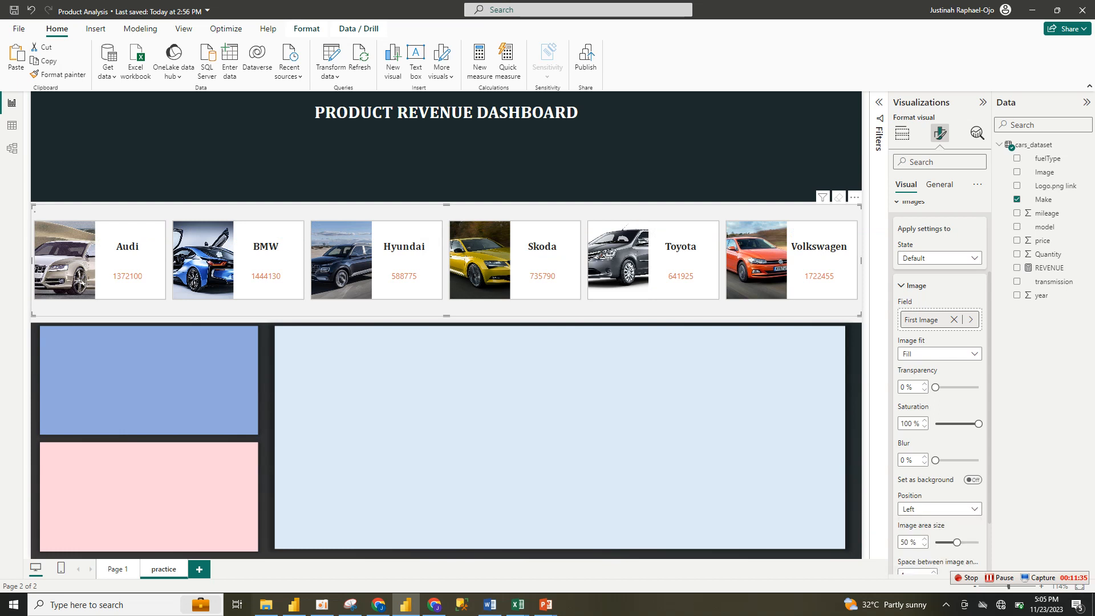
click(939, 508)
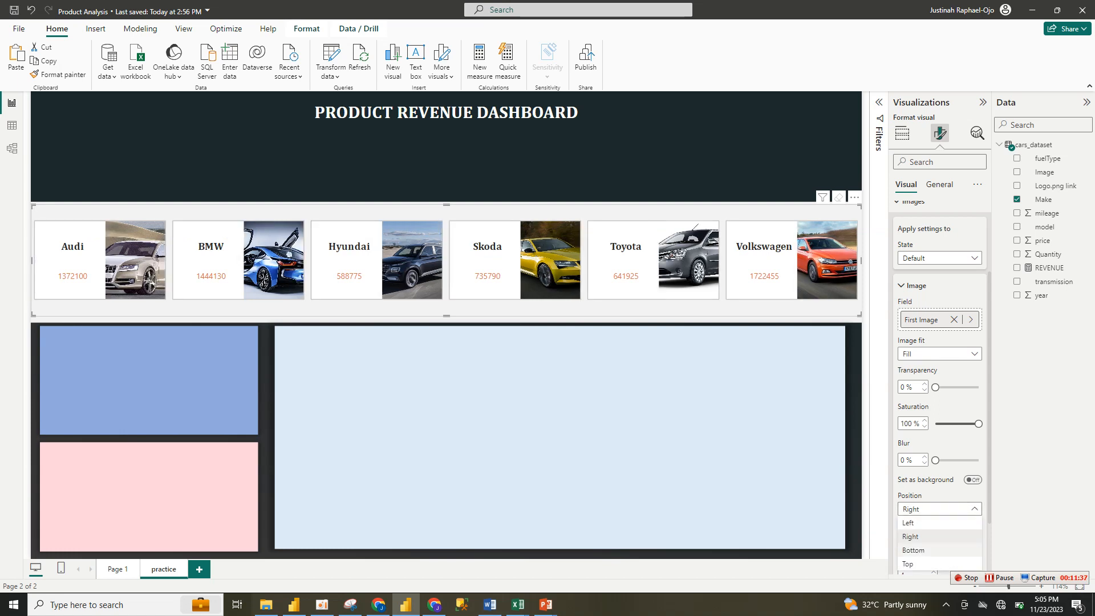
click(913, 550)
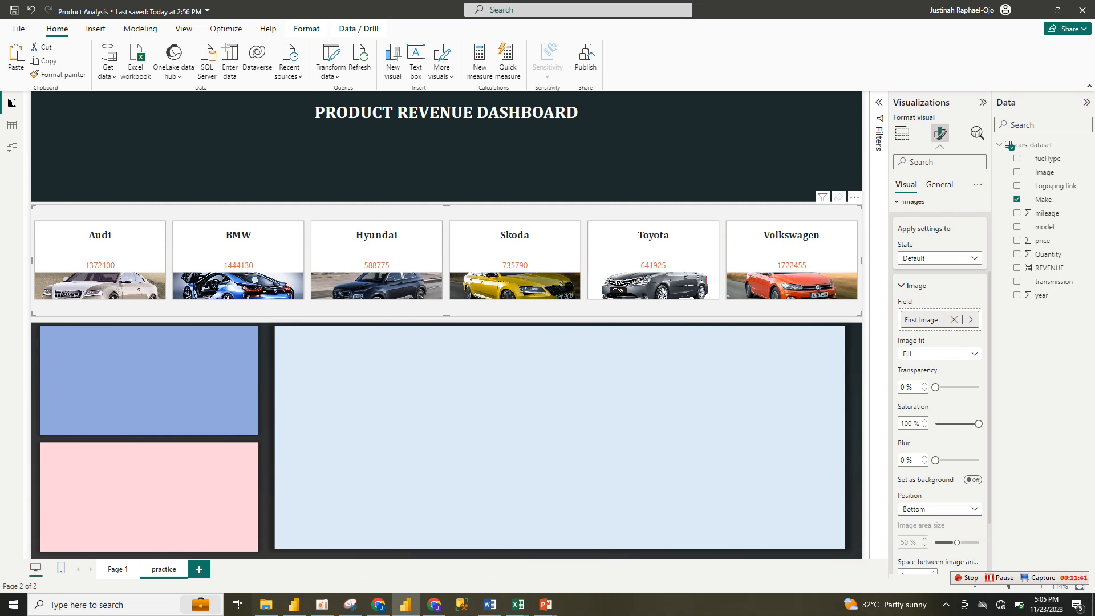
click(939, 509)
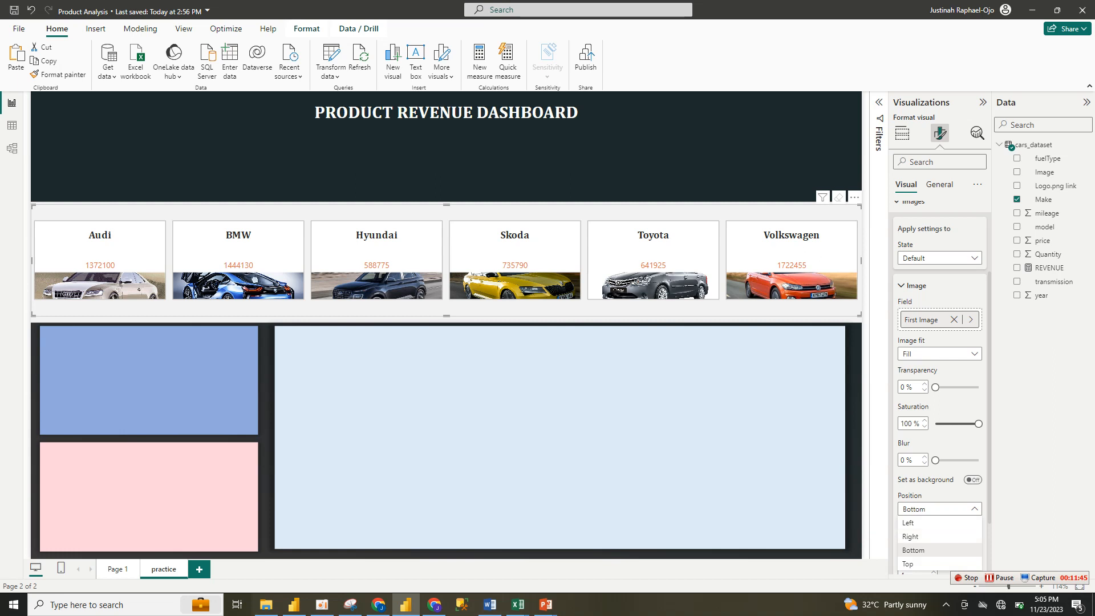
click(907, 522)
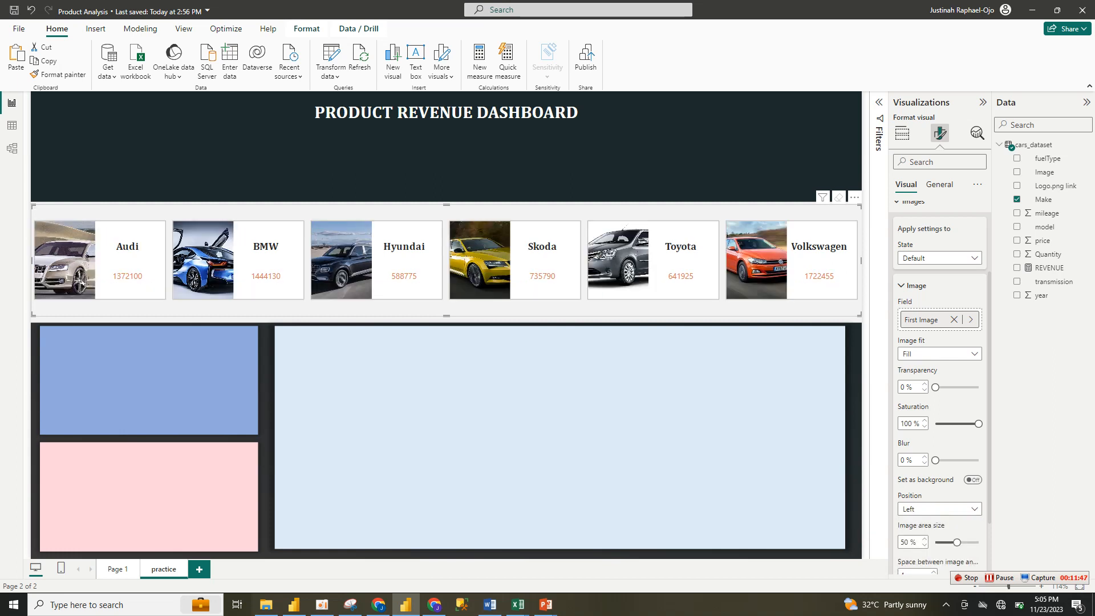
Step: Try image area sizes of 90% and 46% for the brand images, and set their position to Top
scroll(939, 399, down, 3)
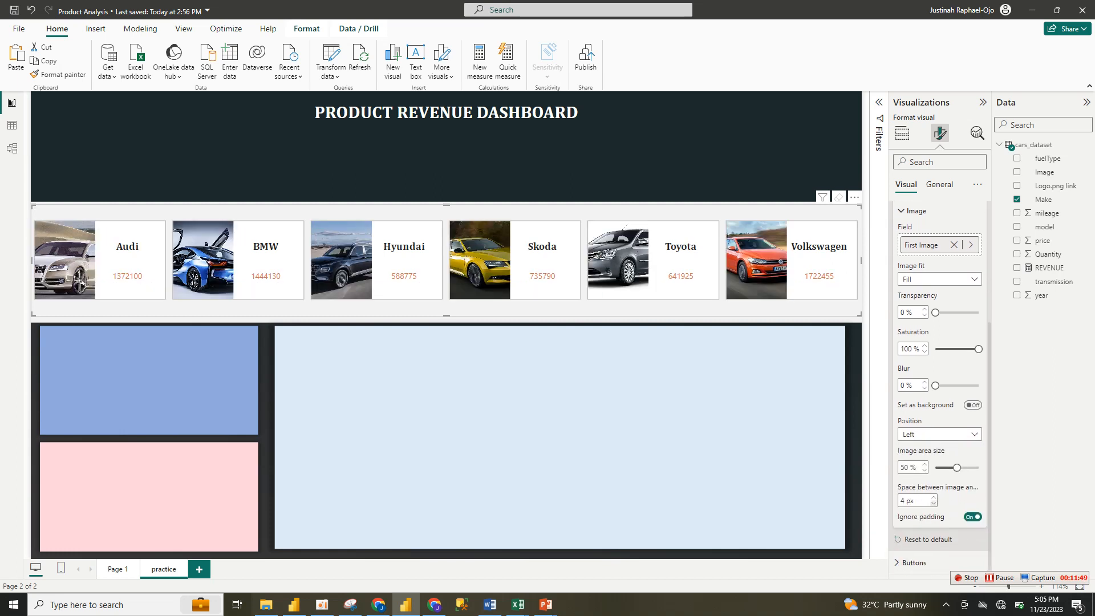
drag(957, 468, 977, 467)
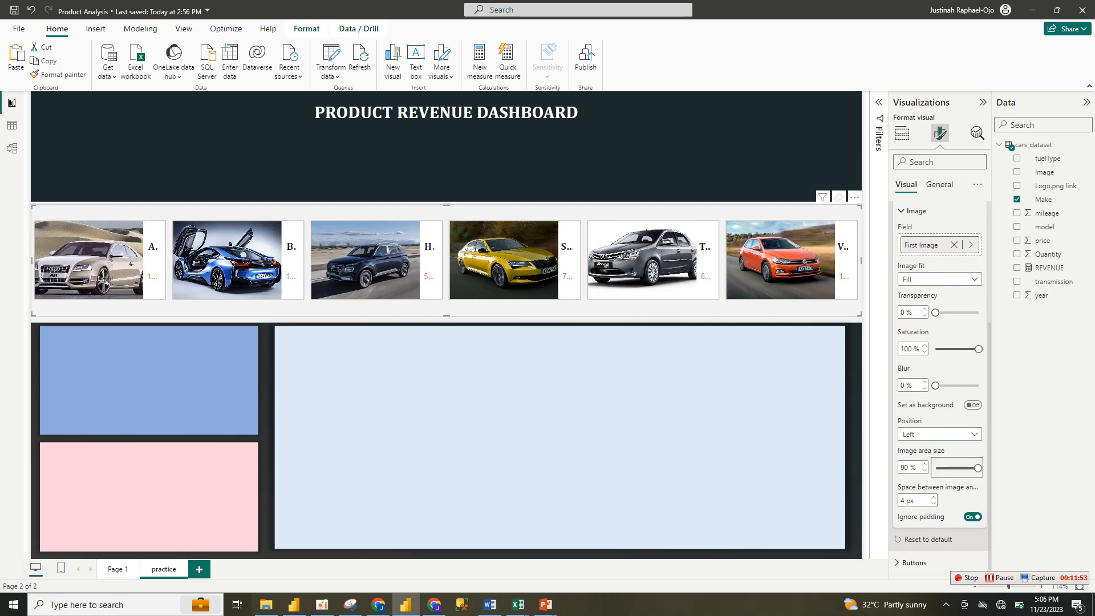
drag(978, 467, 954, 468)
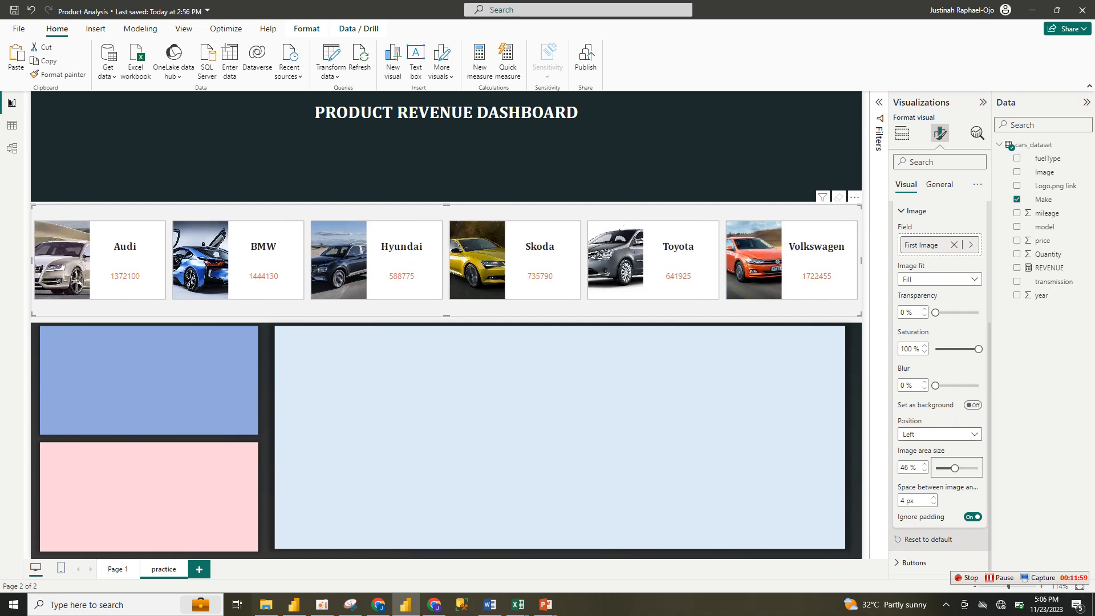
click(939, 434)
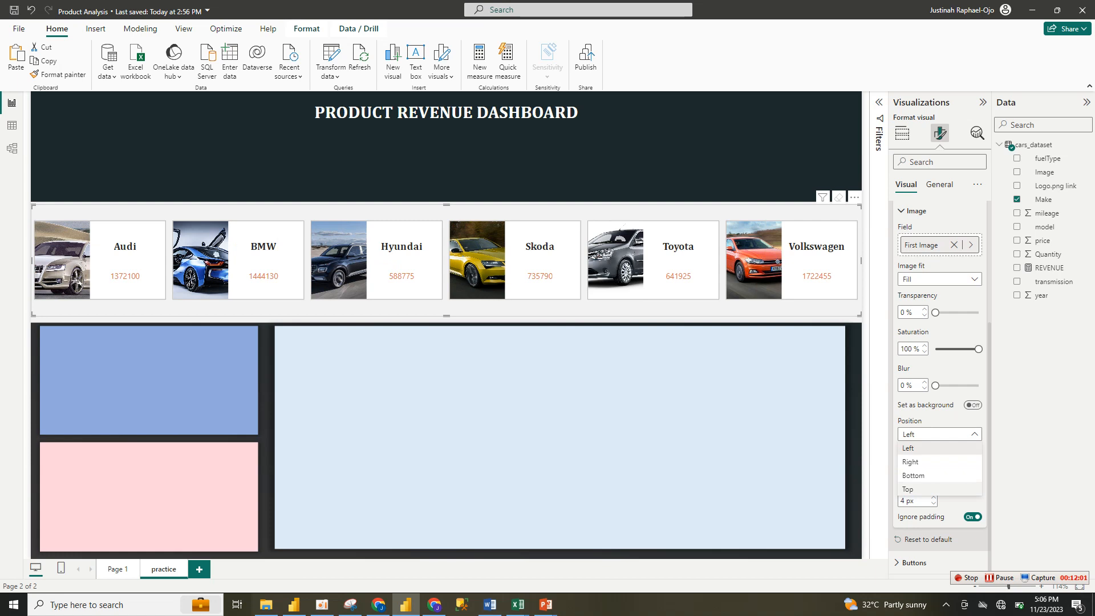
click(939, 489)
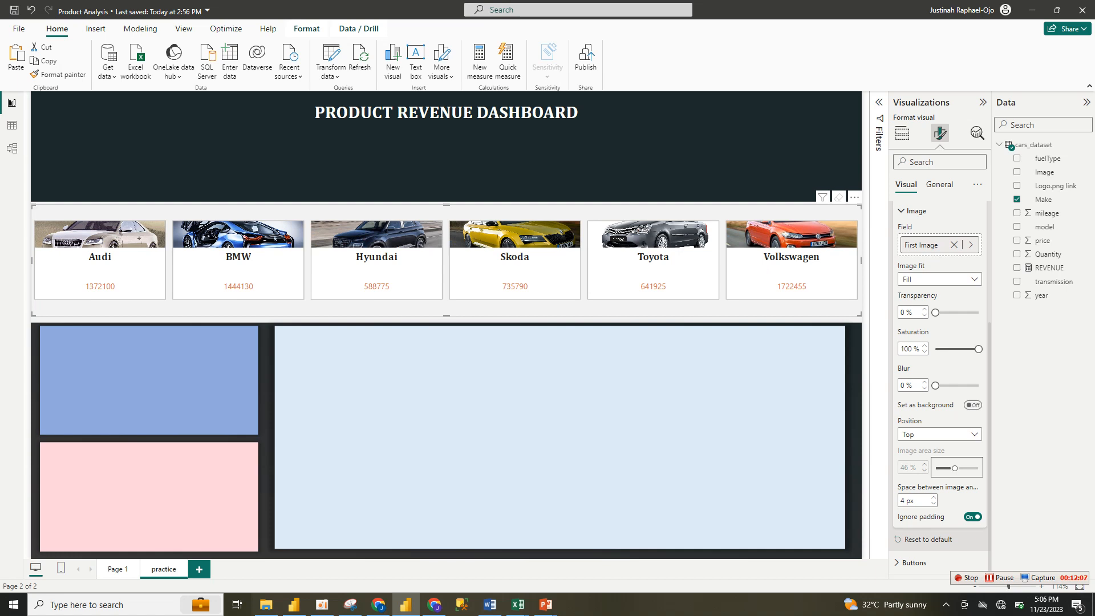
Step: Test different spacings between the brand images and the callout values and set the space to 0 px
click(934, 497)
click(933, 503)
click(934, 504)
click(933, 503)
click(934, 503)
click(934, 503)
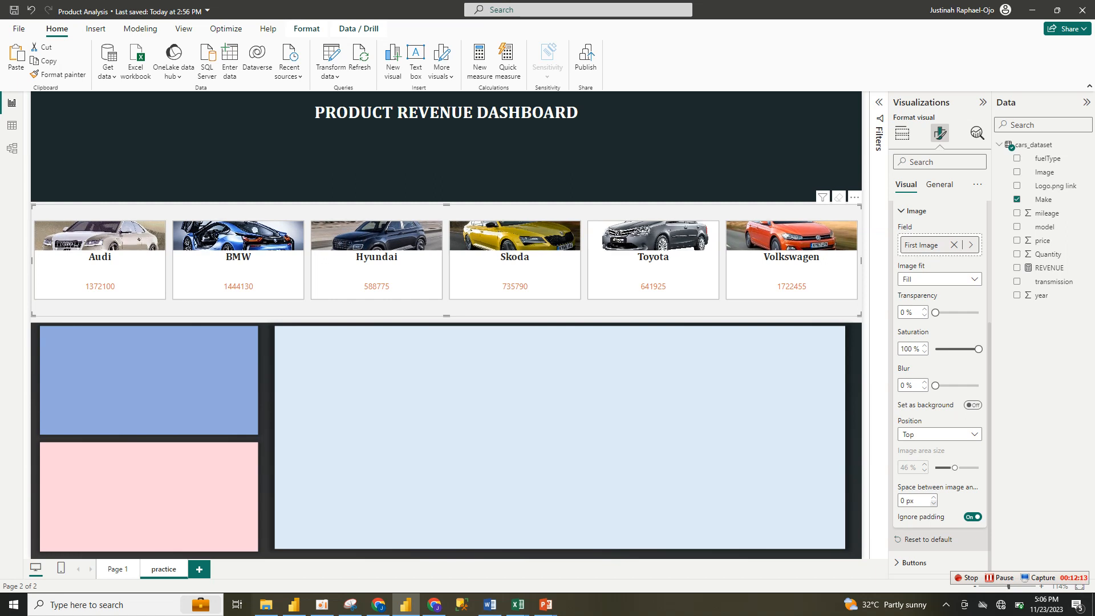
click(933, 496)
click(934, 497)
click(933, 497)
click(933, 504)
click(933, 504)
click(934, 504)
Step: Turn off the callout label in the Make slicer so the revenue figures are removed from the brand tiles
scroll(938, 383, up, 5)
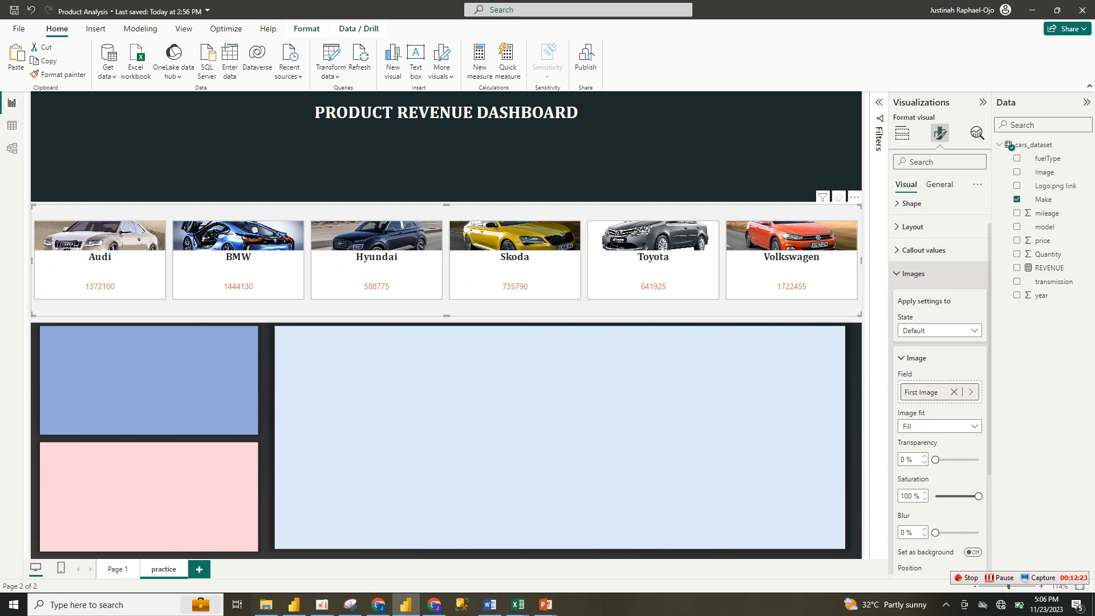
click(913, 278)
click(913, 306)
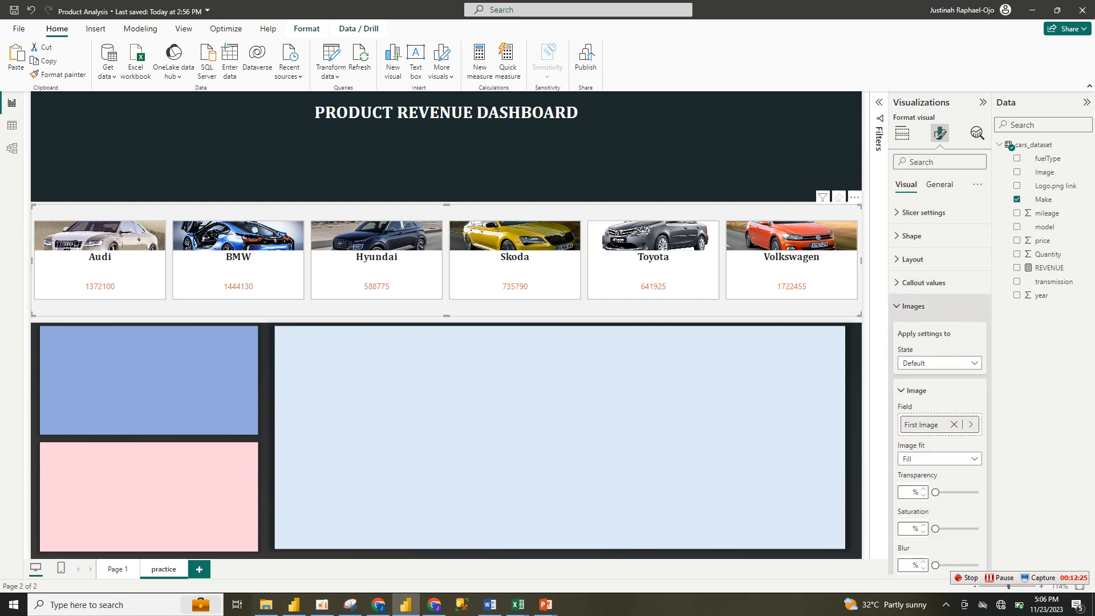
click(923, 283)
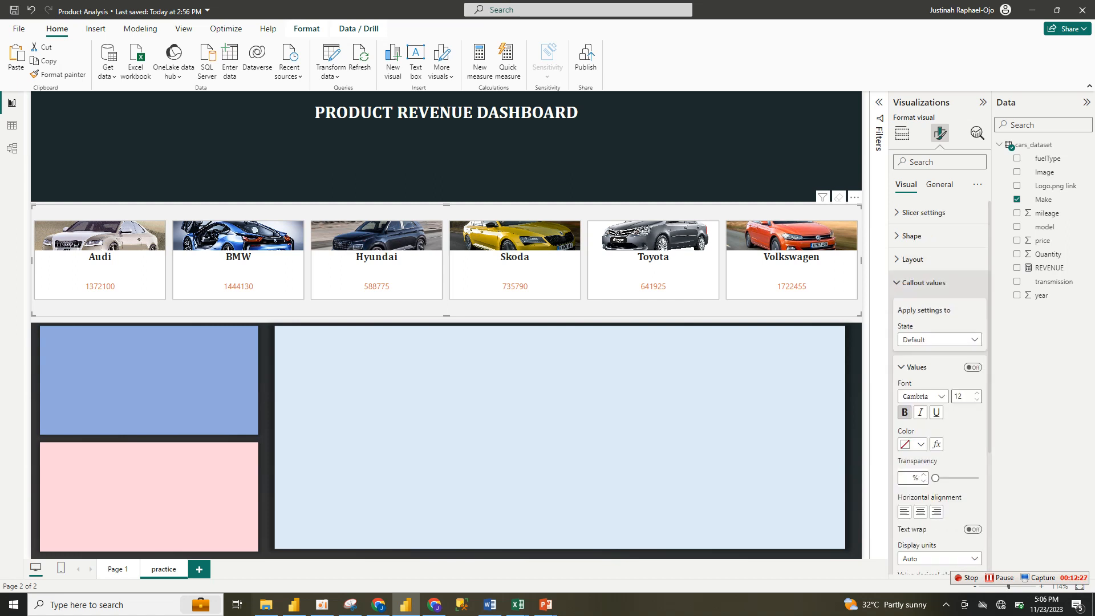
scroll(940, 388, down, 5)
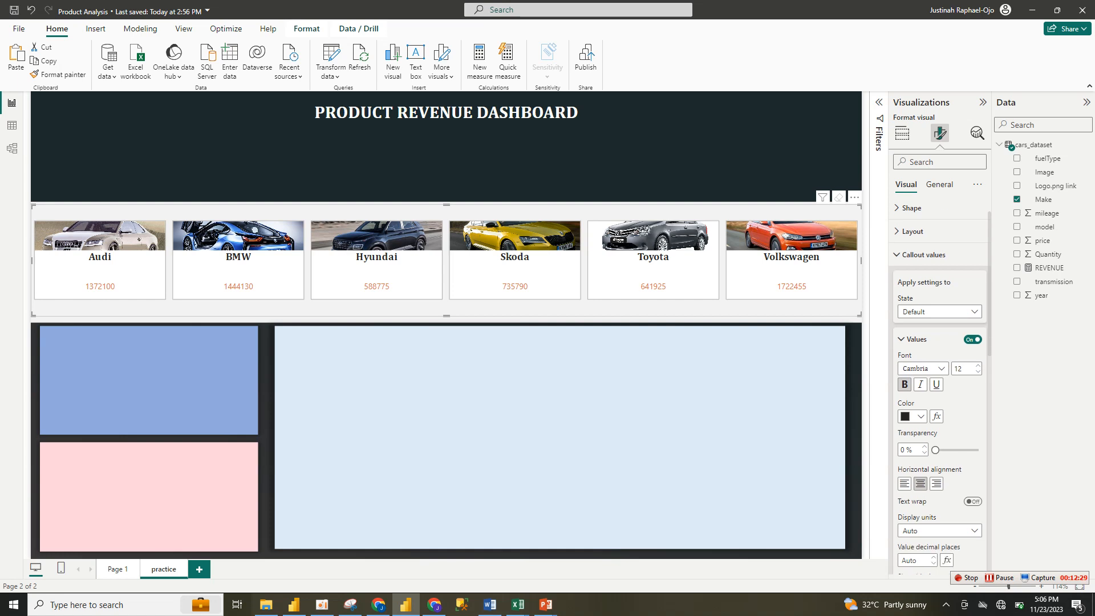
click(972, 397)
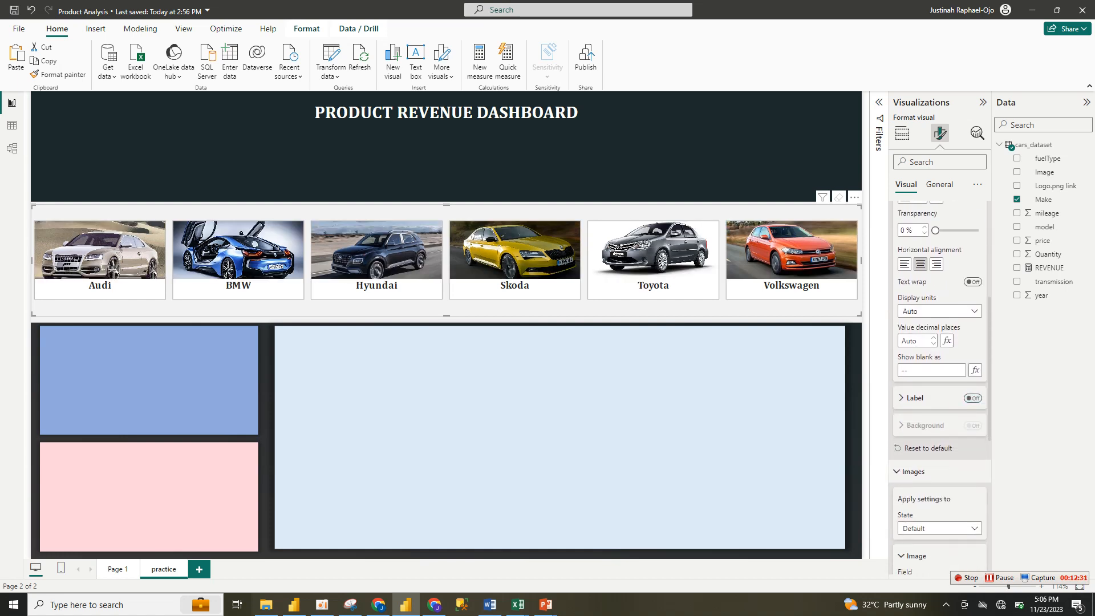
click(972, 398)
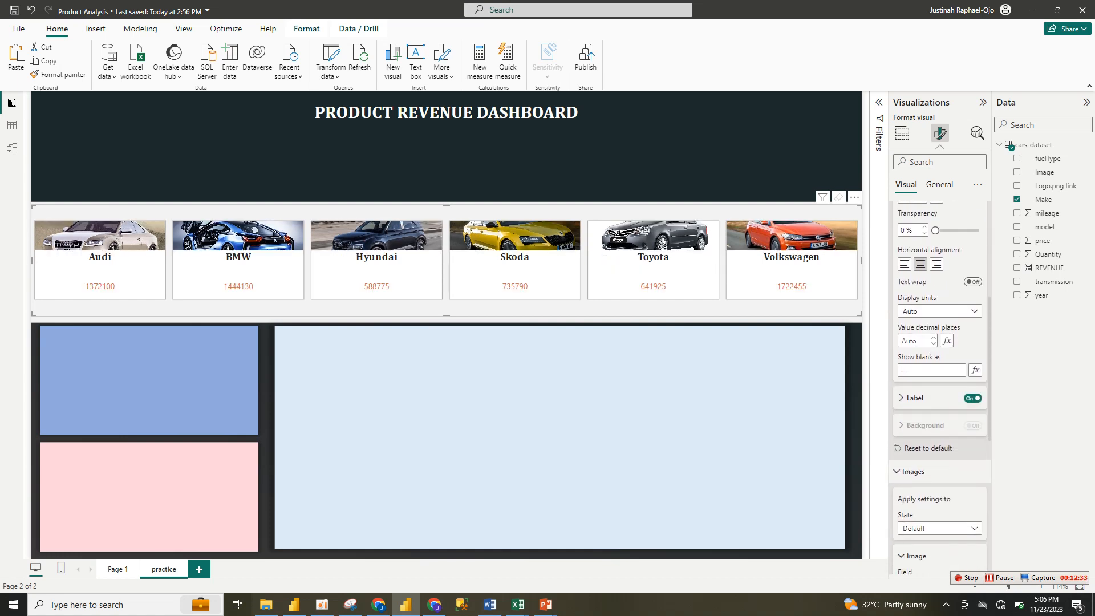
click(972, 397)
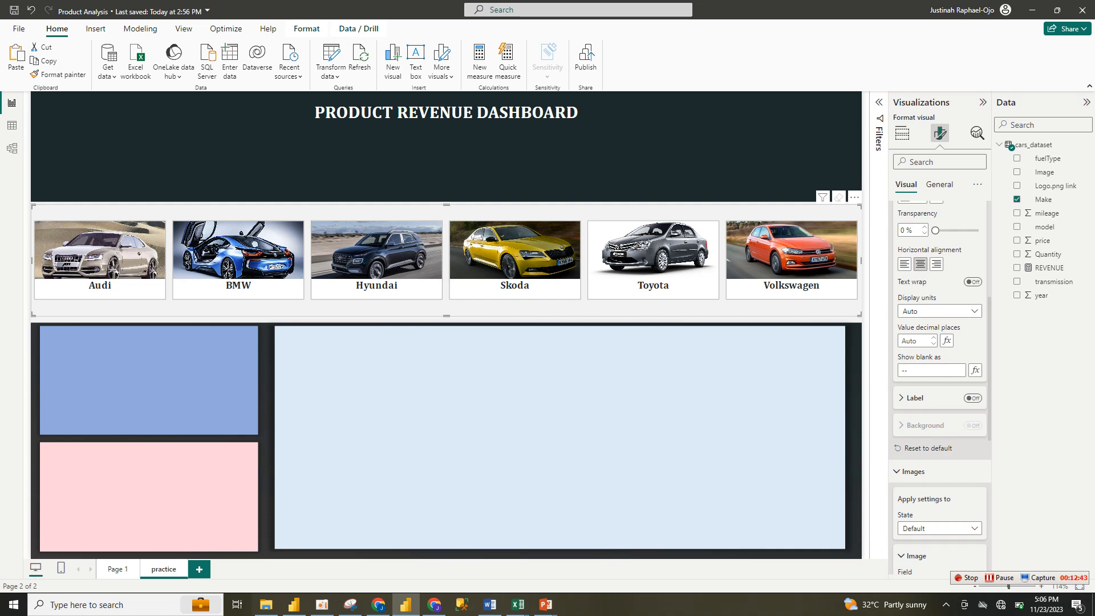
Step: Review the image fit, position and spacing settings of the brand tiles and collapse the Image options
scroll(940, 387, down, 5)
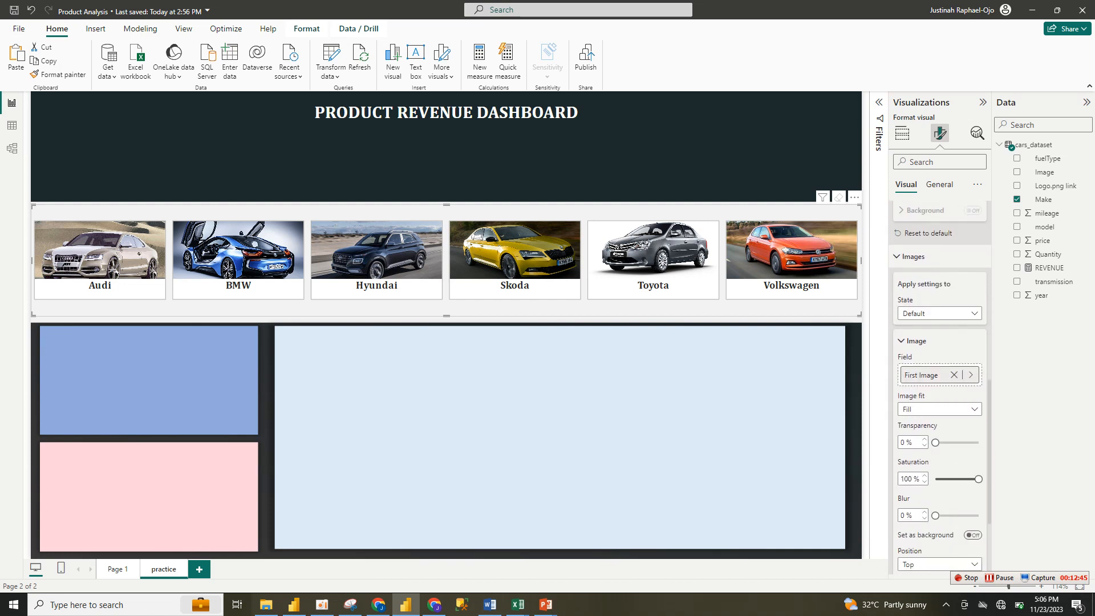
scroll(940, 388, down, 7)
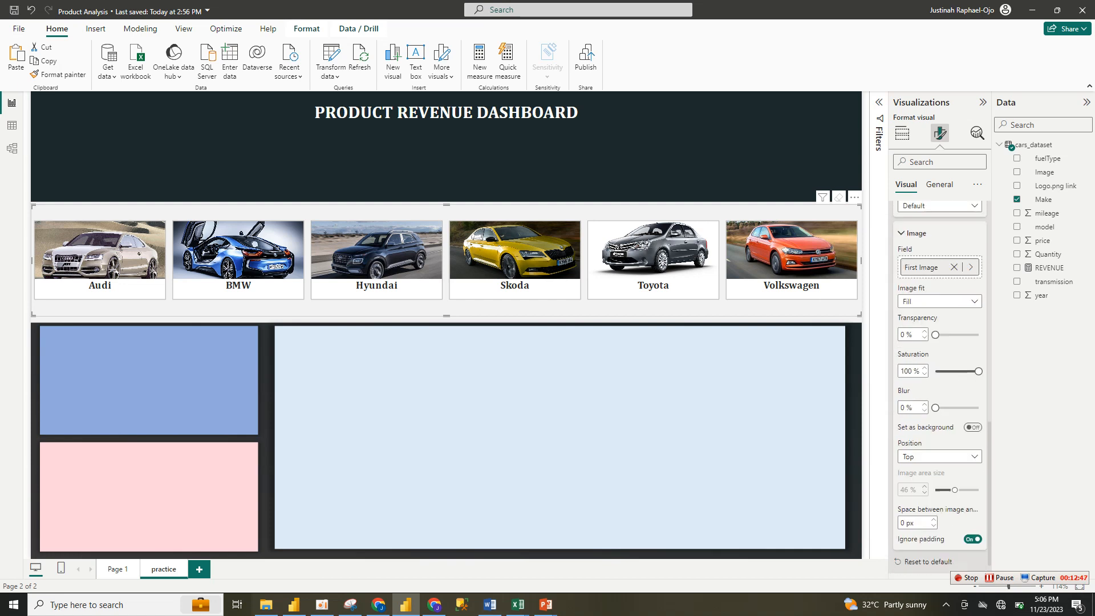
scroll(939, 387, up, 8)
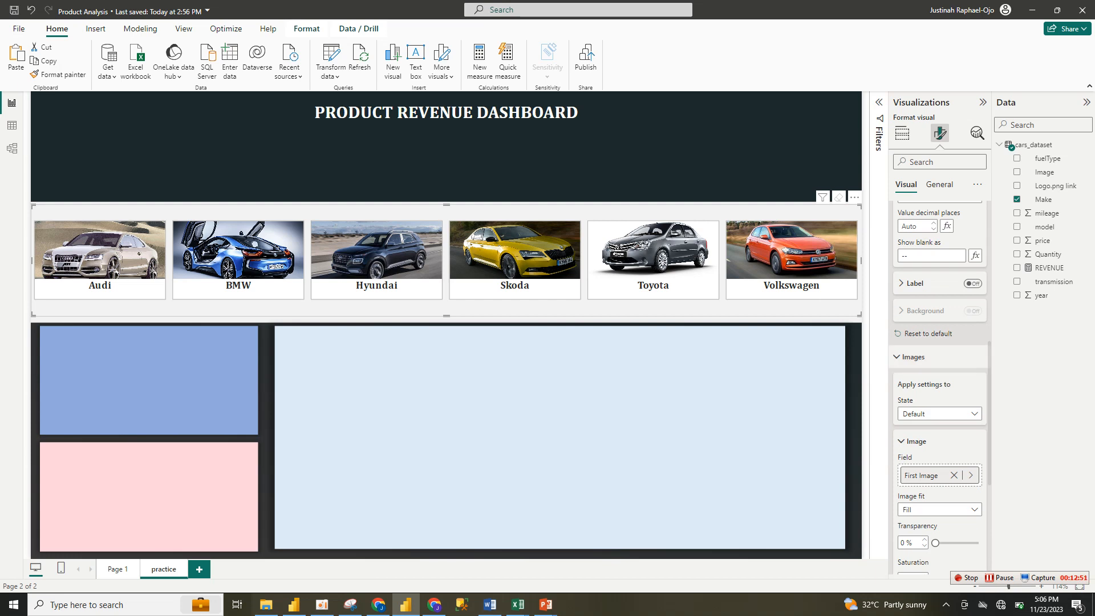
scroll(939, 387, down, 8)
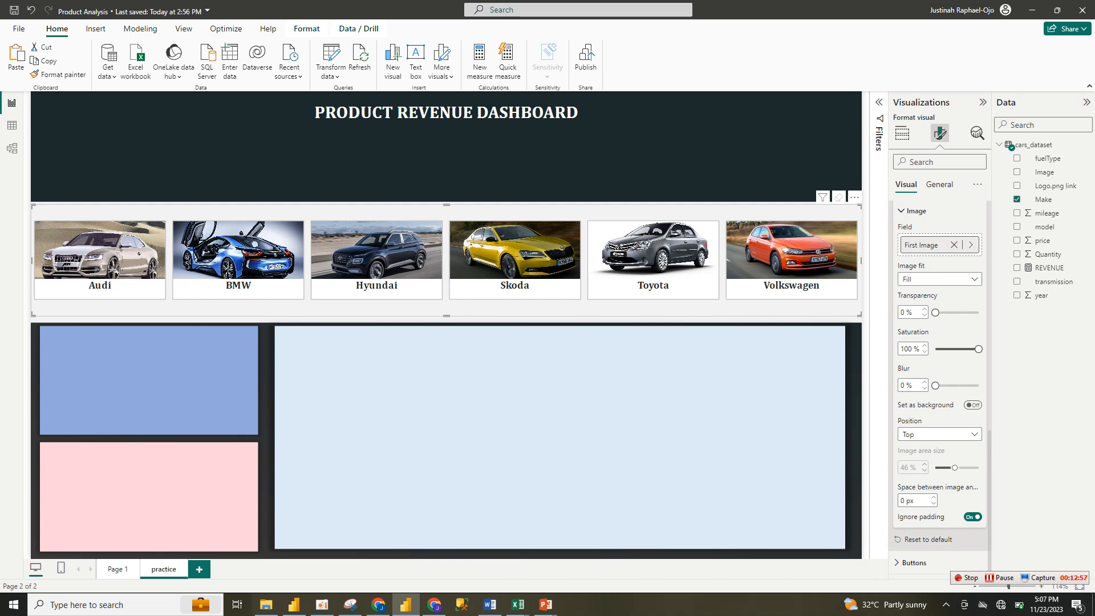
click(915, 211)
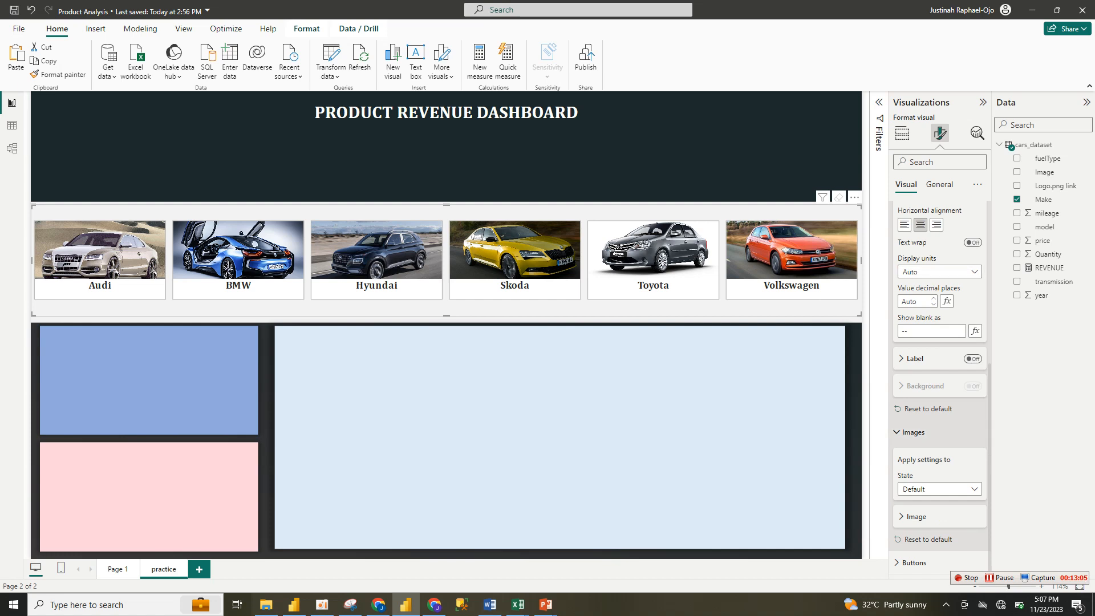
Step: Turn off the border and the fill of the Make slicer's buttons in the Default state
scroll(939, 388, up, 4)
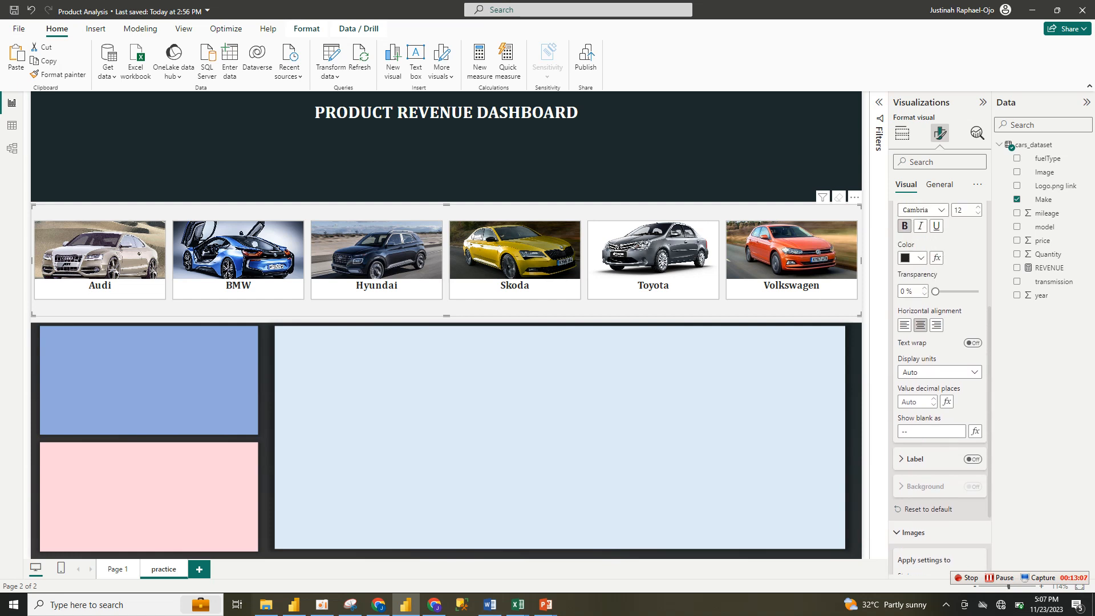
click(915, 281)
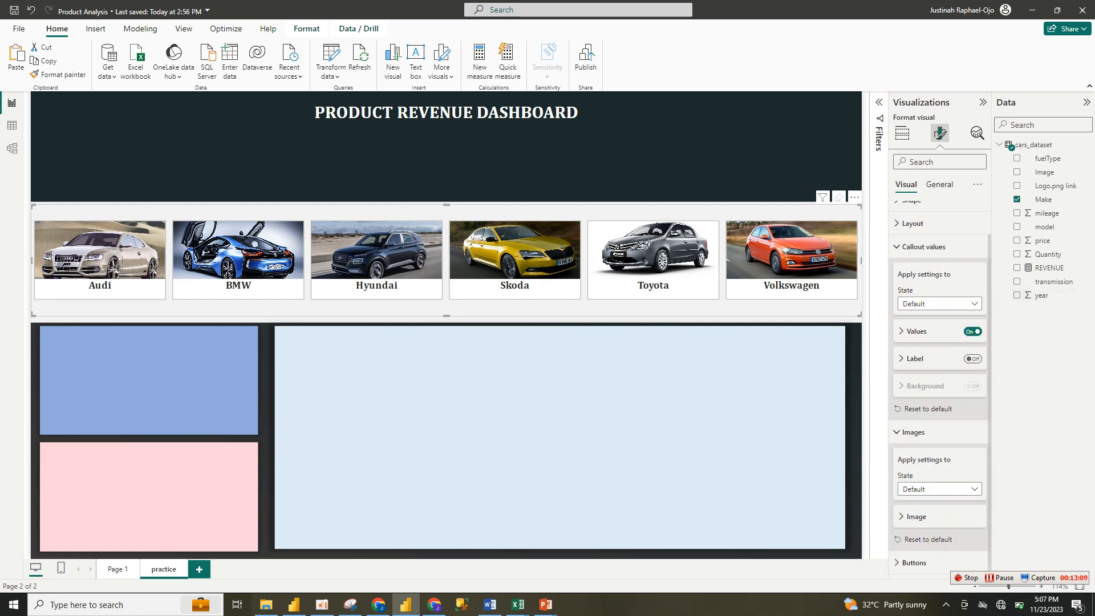
click(916, 250)
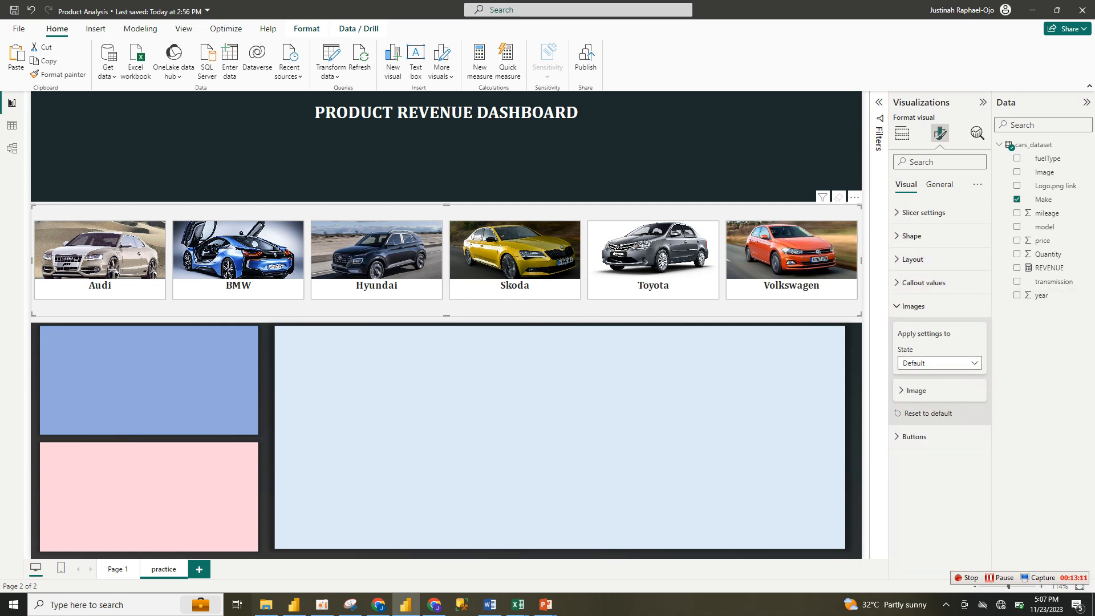
click(912, 306)
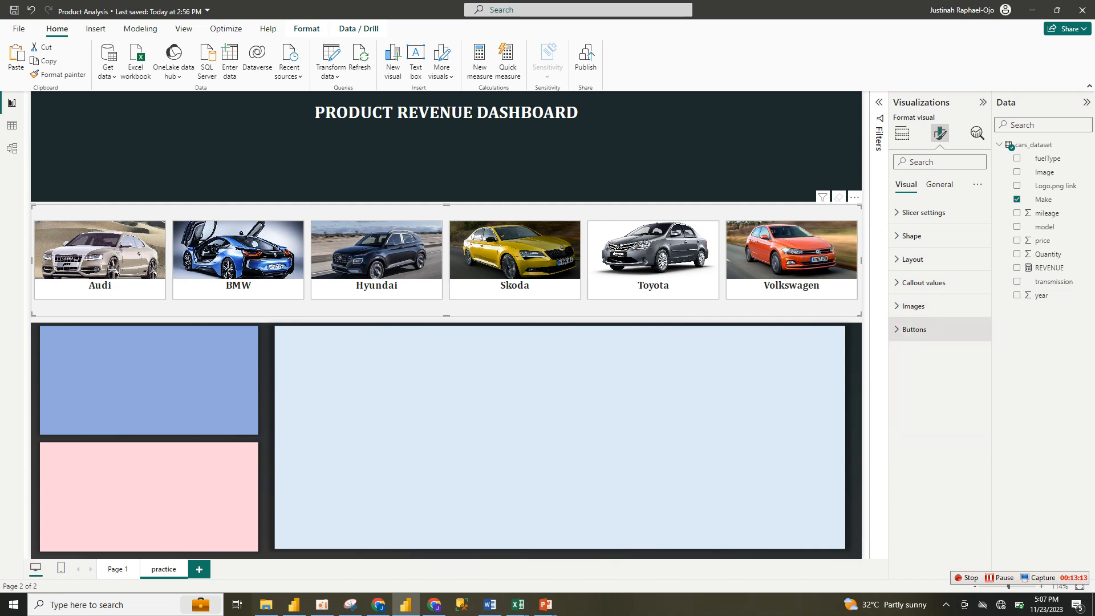
click(914, 329)
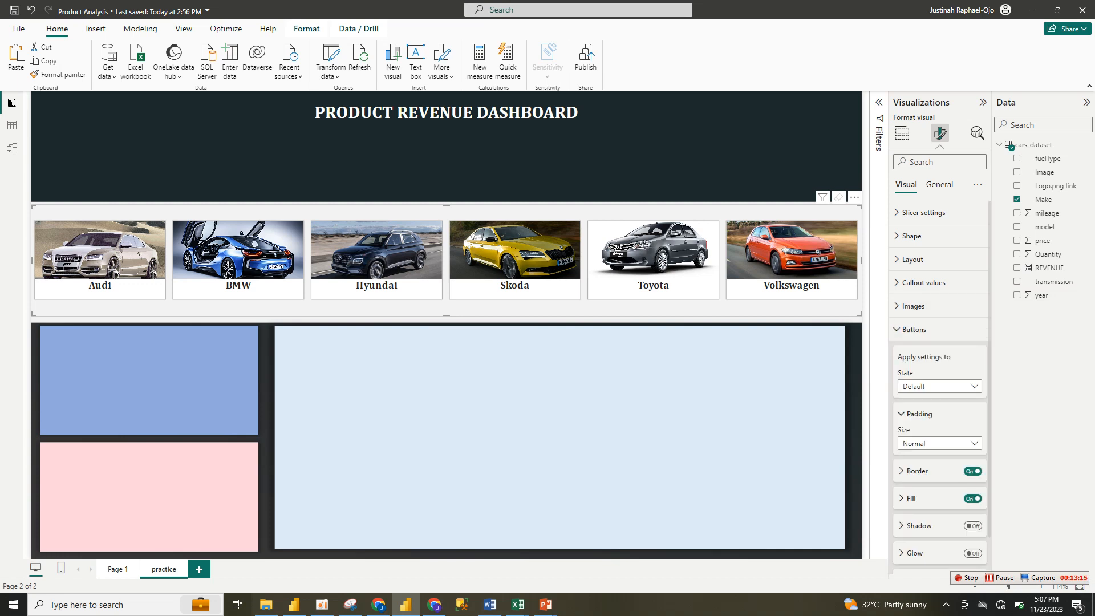
scroll(939, 388, down, 1)
click(972, 430)
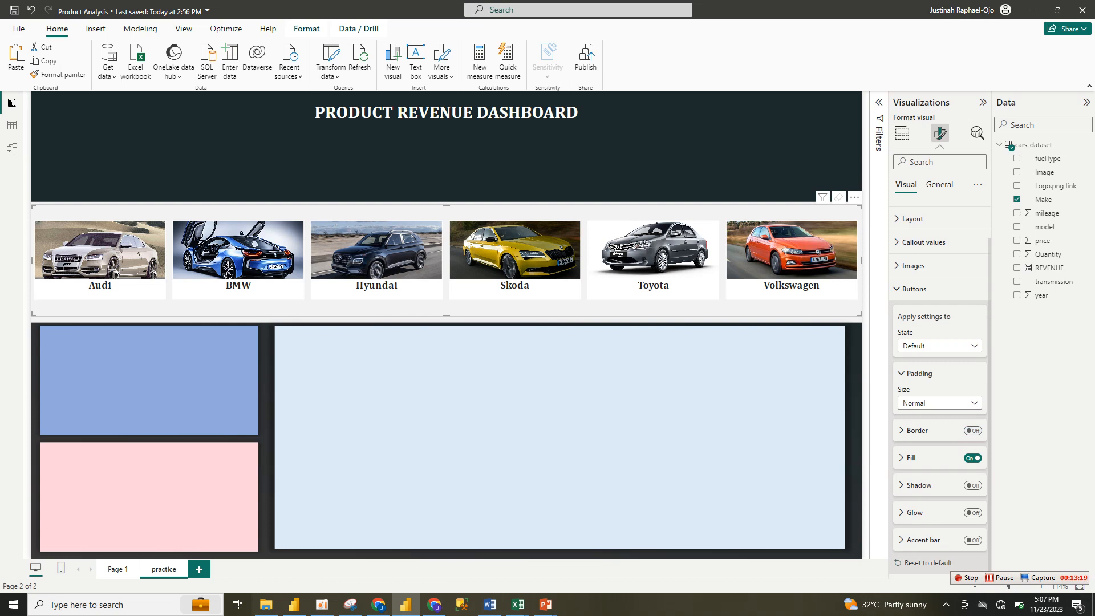
click(972, 458)
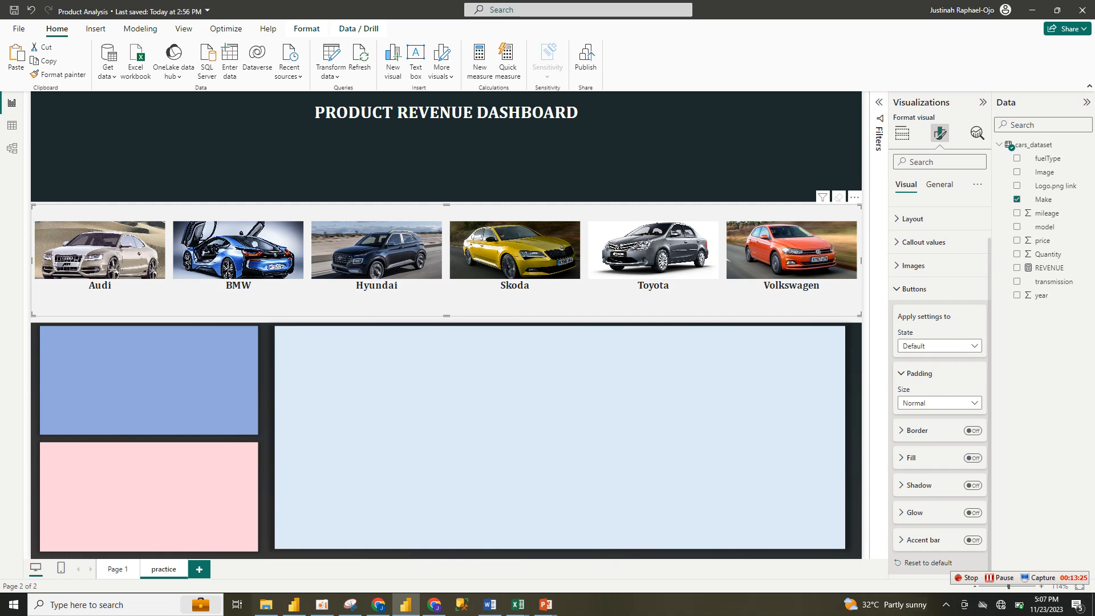
Step: Turn on the accent bar for the Make slicer's buttons and colour it orange
click(972, 540)
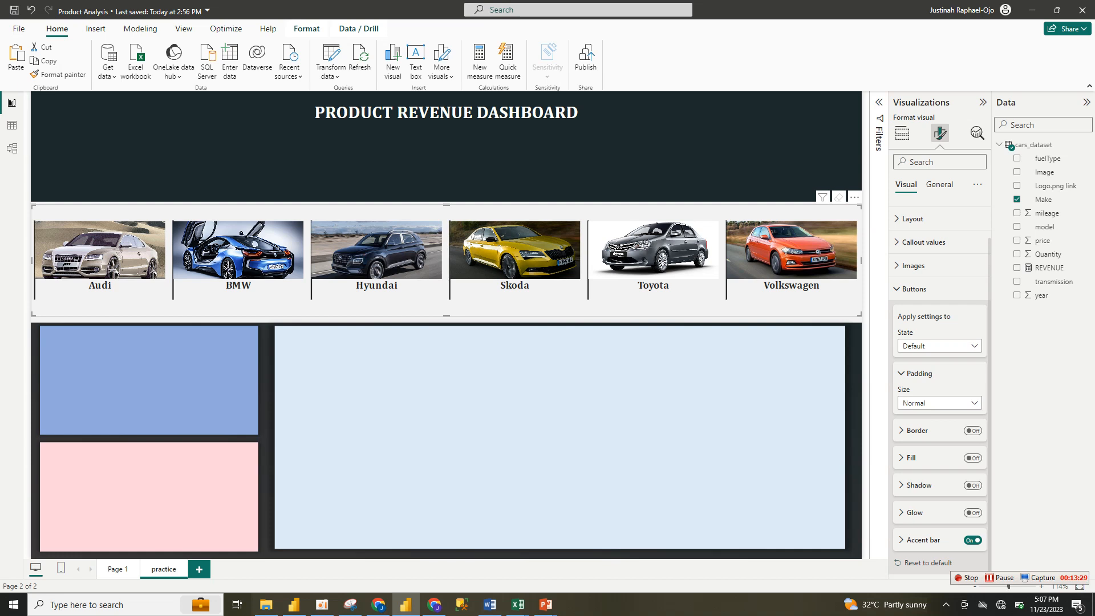
click(902, 540)
scroll(939, 393, down, 3)
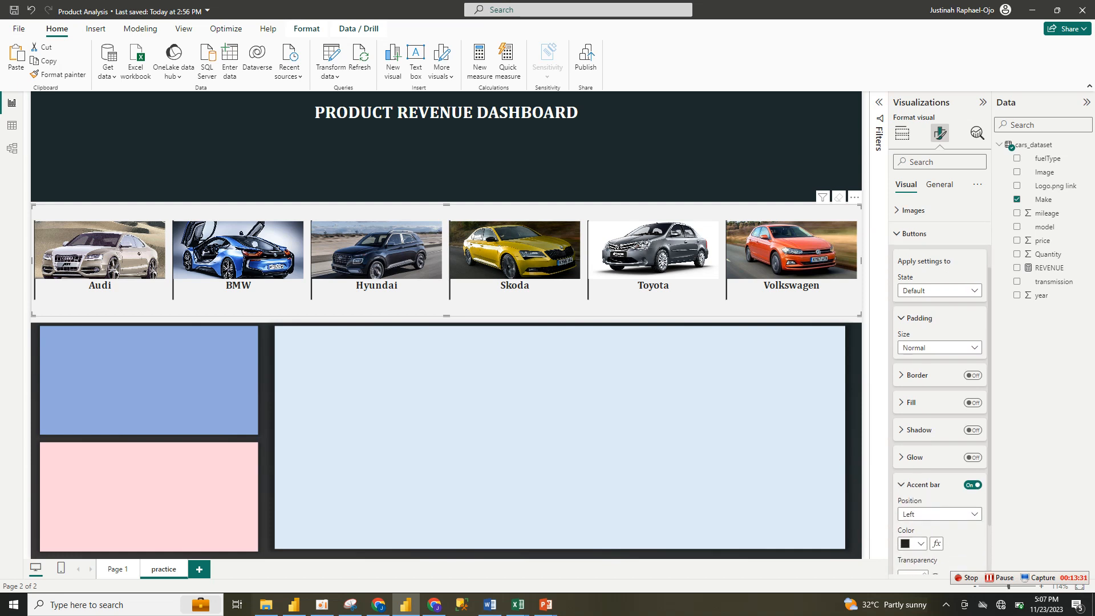
click(912, 473)
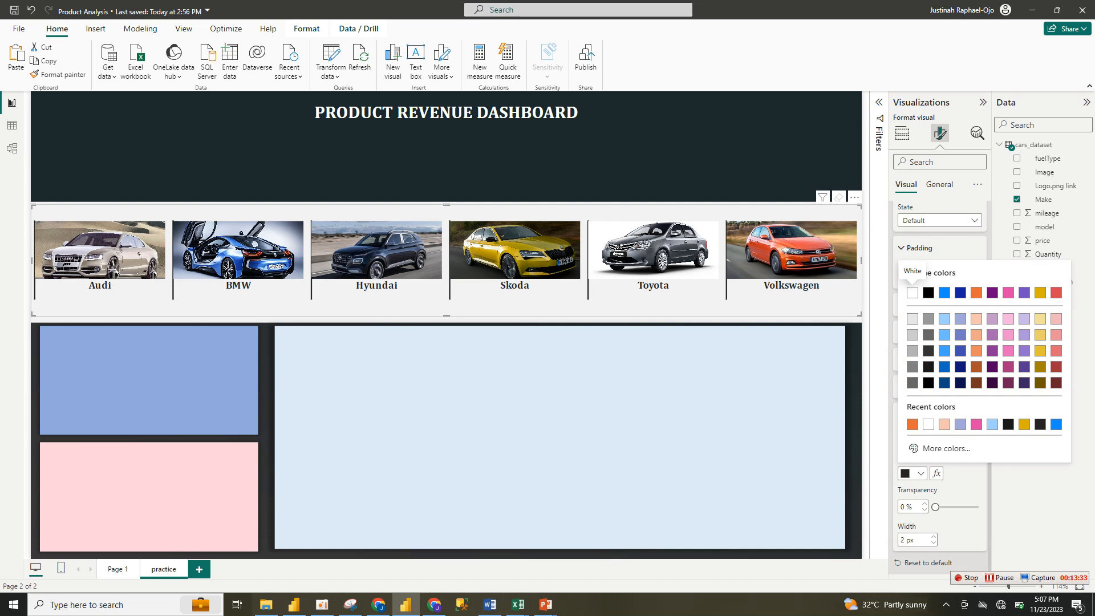
click(913, 424)
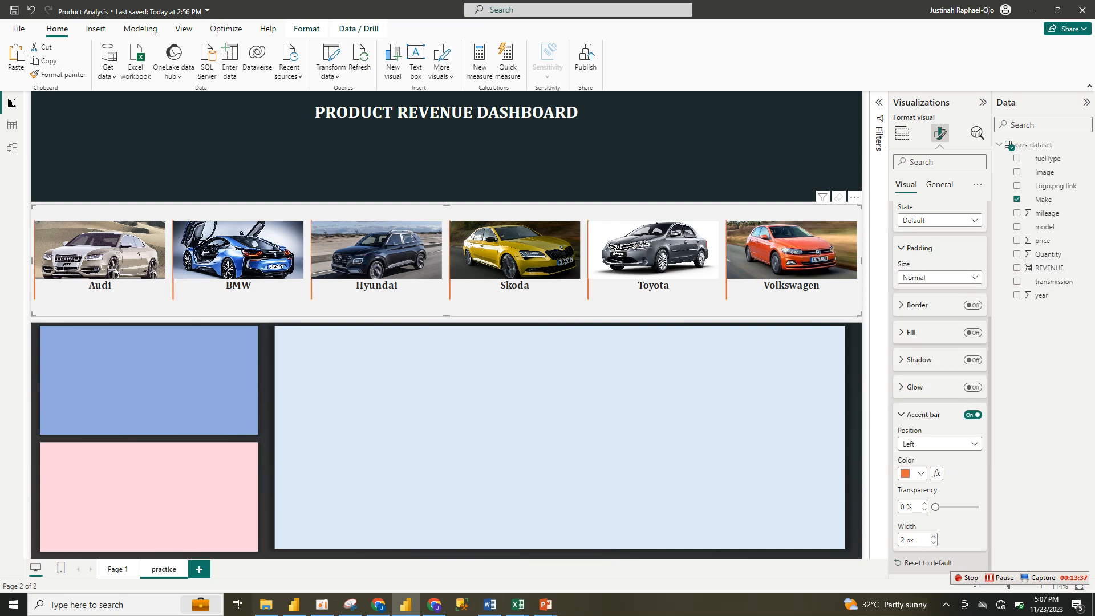
Step: Set the width of the brand tiles' accent bar to 5 px and collapse the button options
click(933, 536)
click(933, 536)
click(933, 537)
scroll(939, 388, up, 3)
click(914, 329)
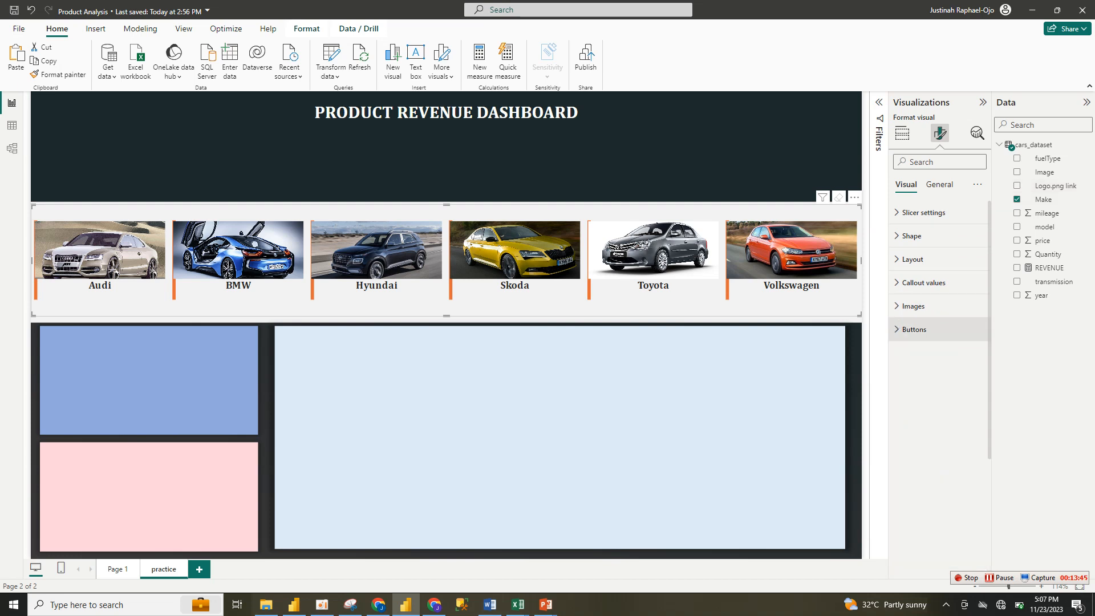
Step: Review the shape, layout and image settings of the Make slicer
click(911, 235)
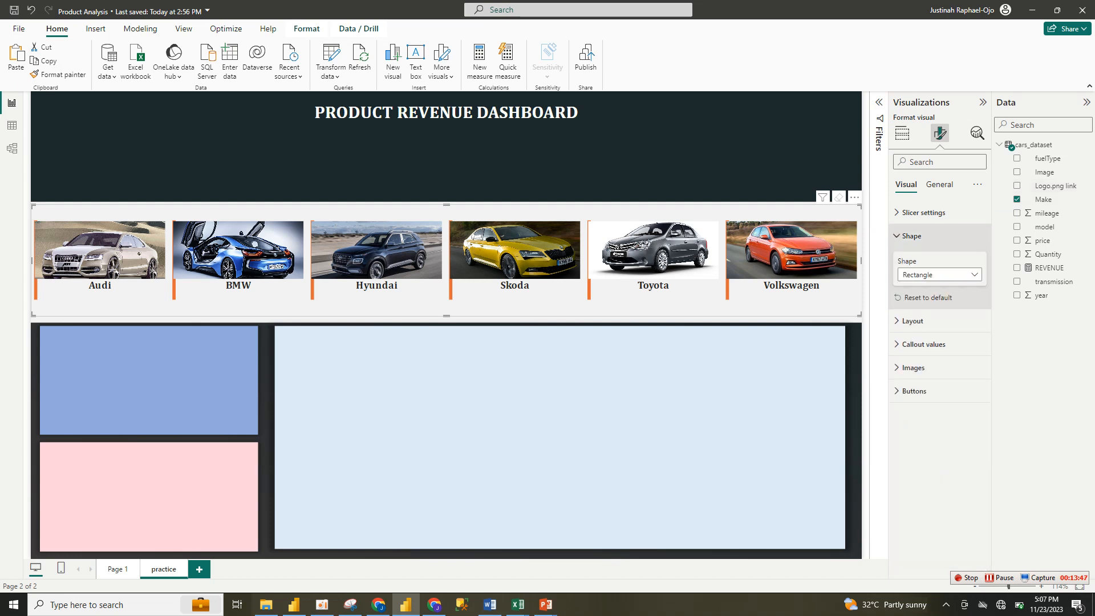
click(911, 235)
click(912, 259)
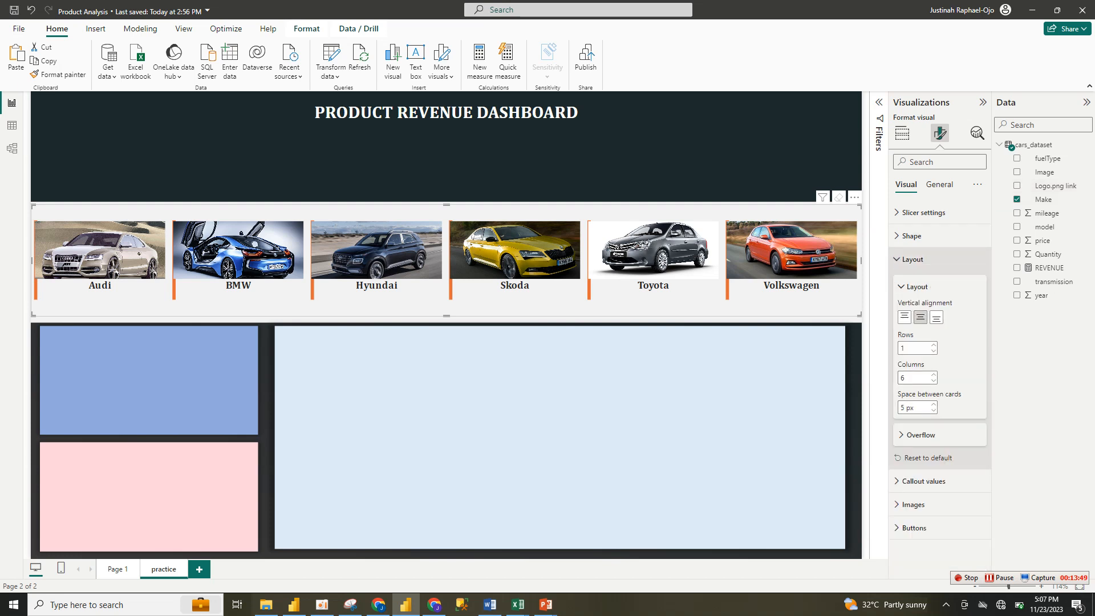
click(912, 259)
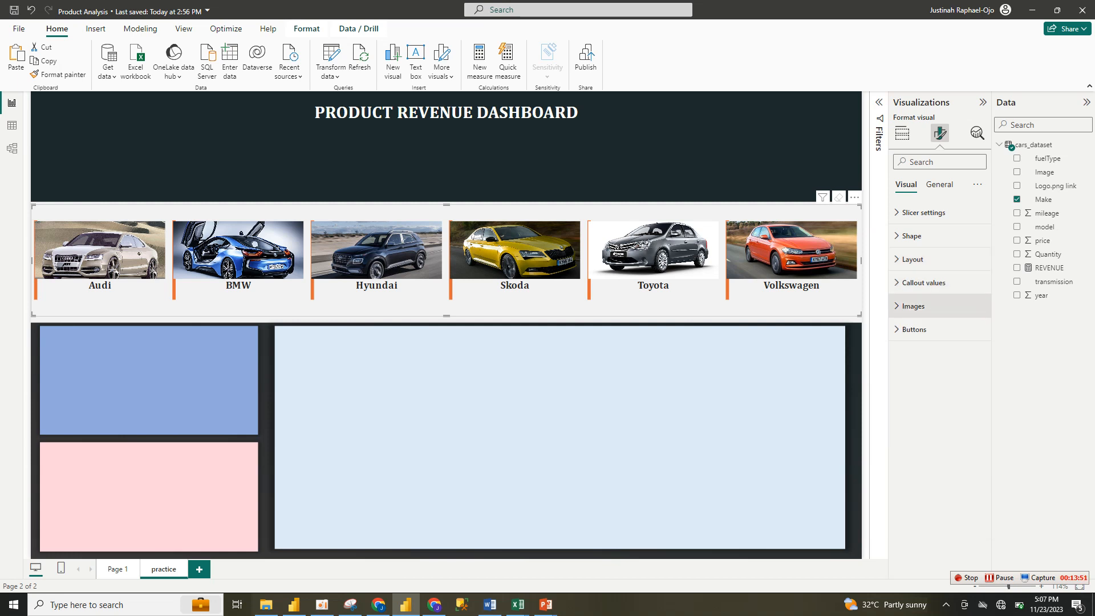
click(913, 306)
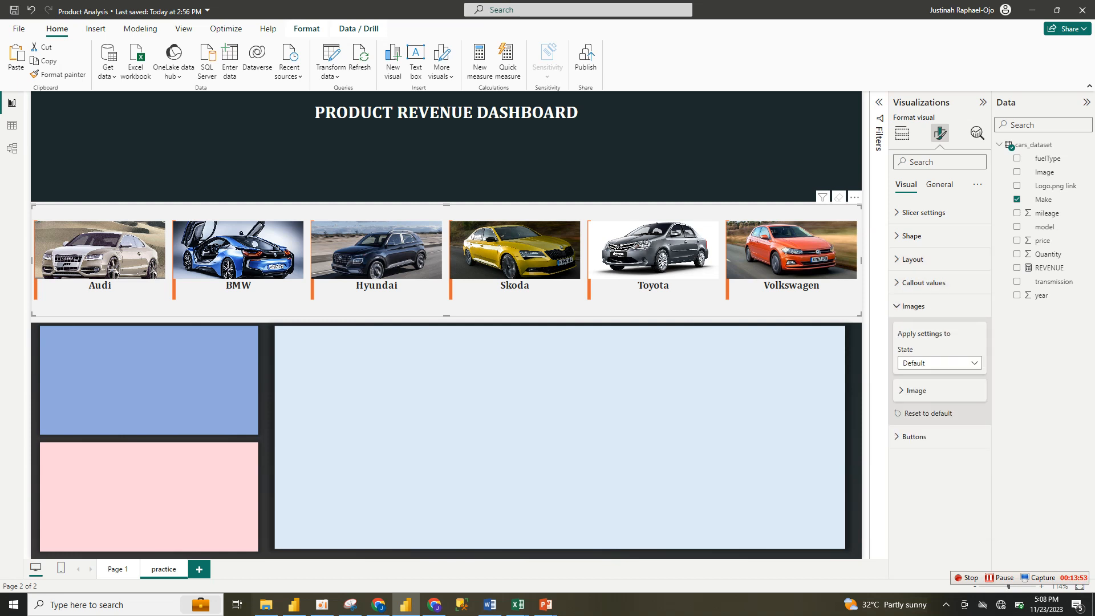
click(915, 391)
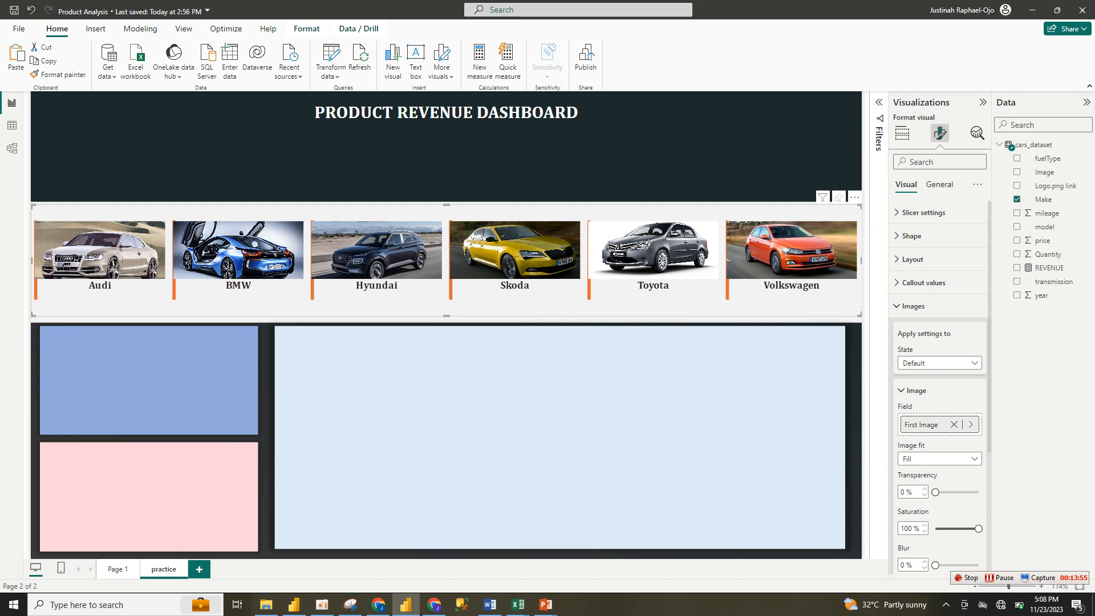
scroll(938, 388, down, 3)
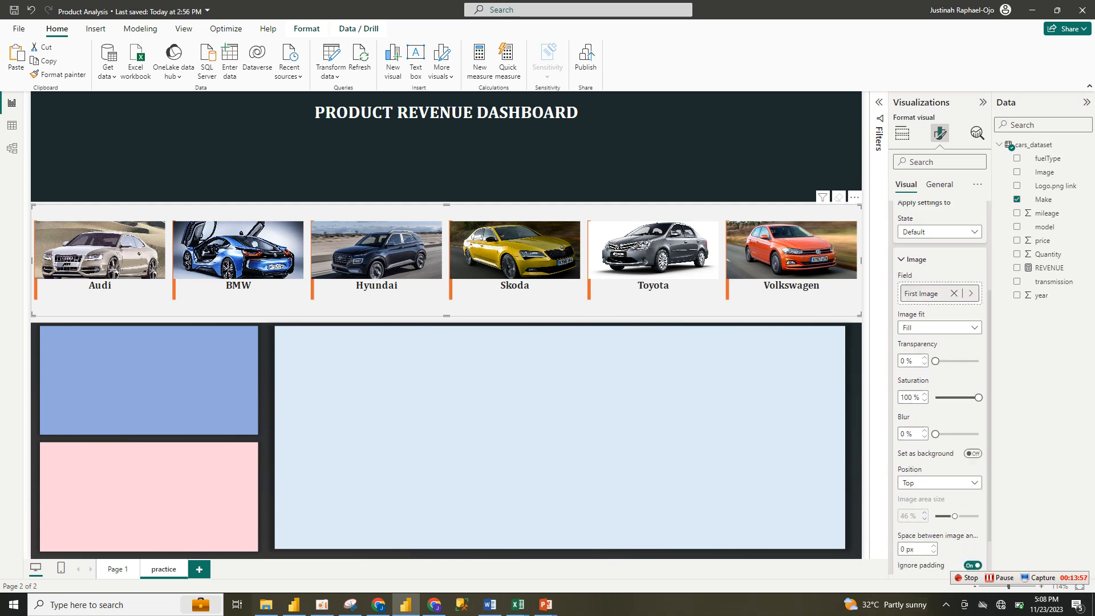
scroll(938, 387, up, 3)
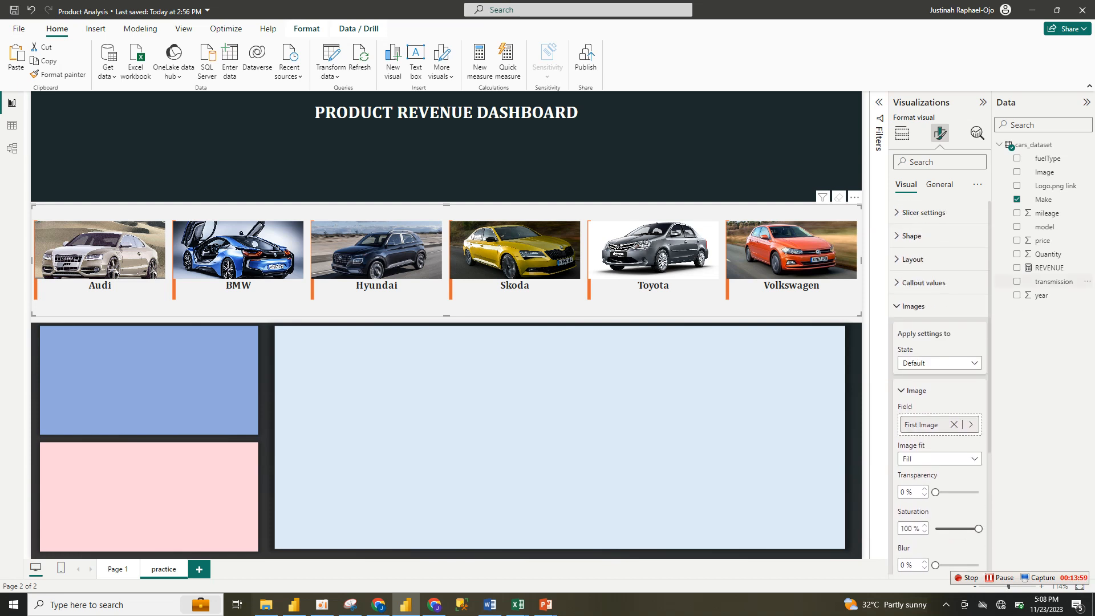
scroll(937, 387, down, 3)
scroll(938, 388, up, 3)
click(913, 305)
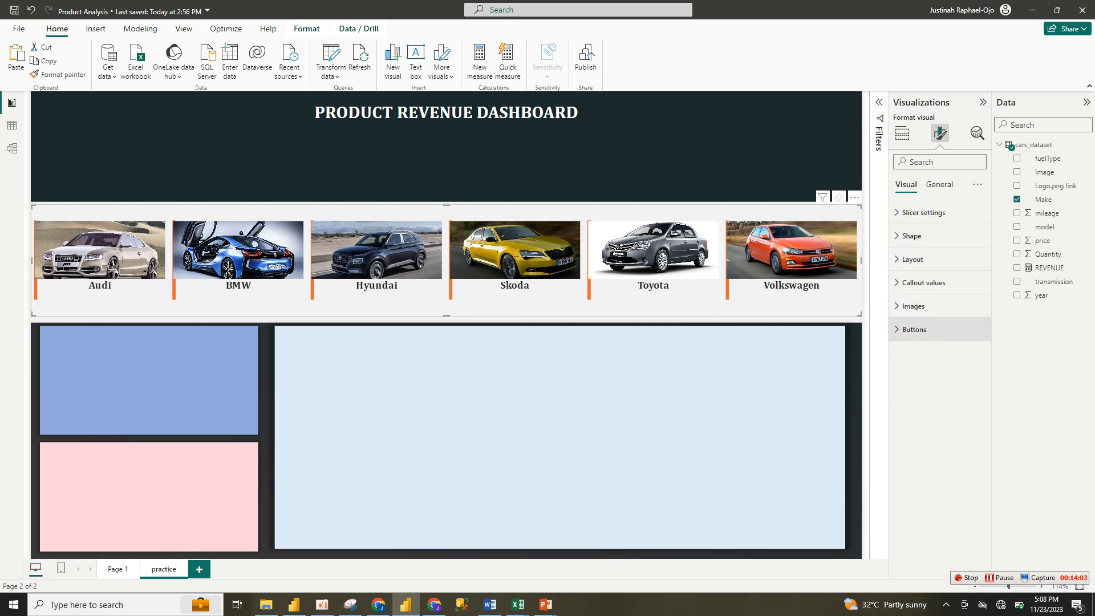
Step: Review the Make slicer's button settings and collapse the accent bar options
click(914, 329)
scroll(938, 388, down, 3)
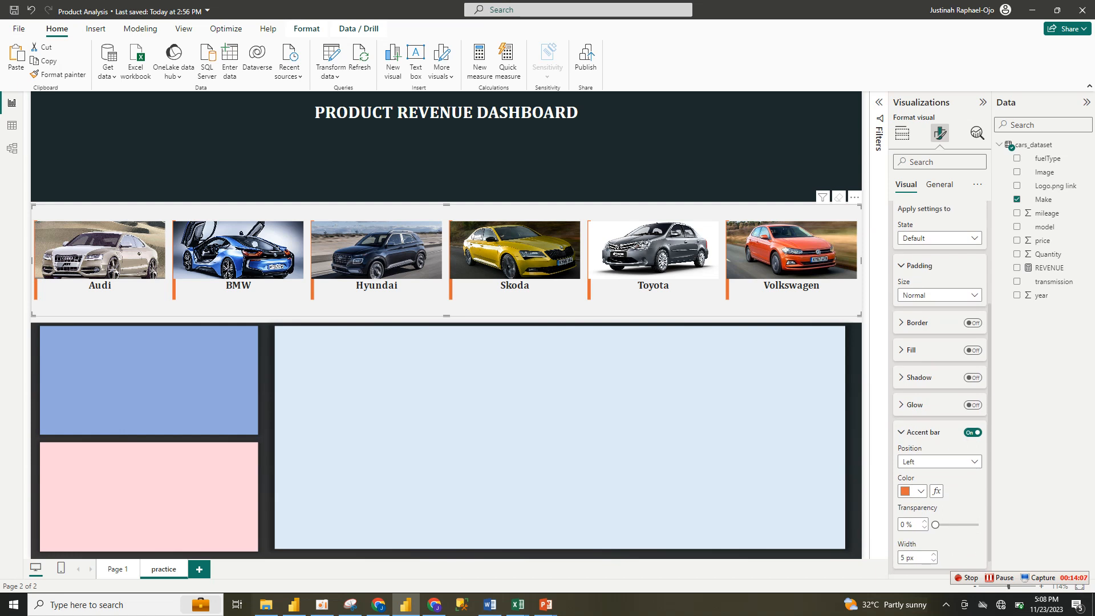
scroll(938, 388, down, 1)
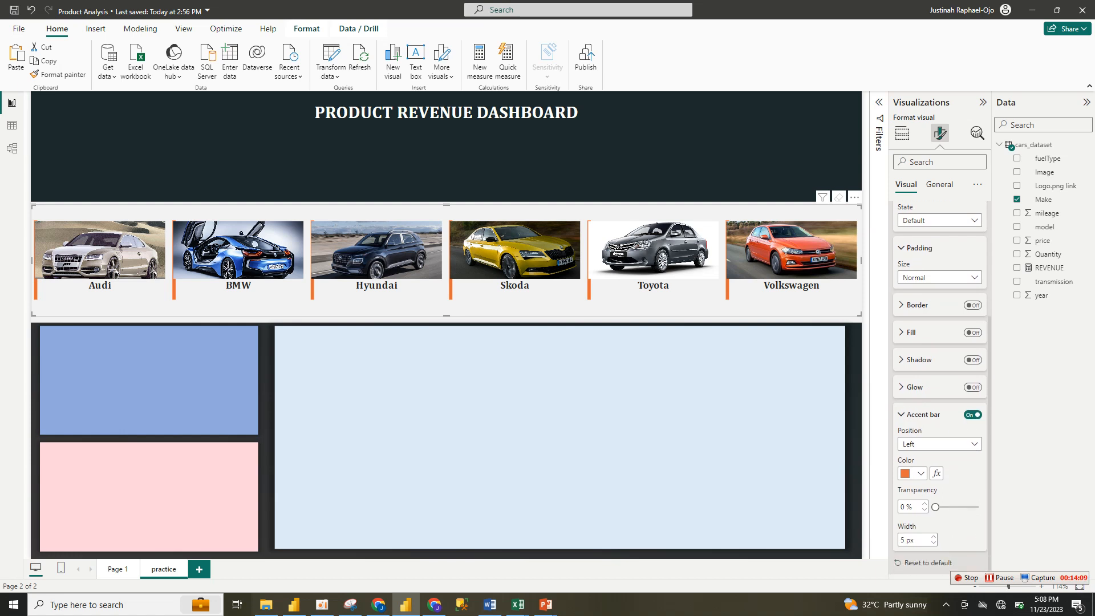
scroll(940, 388, up, 2)
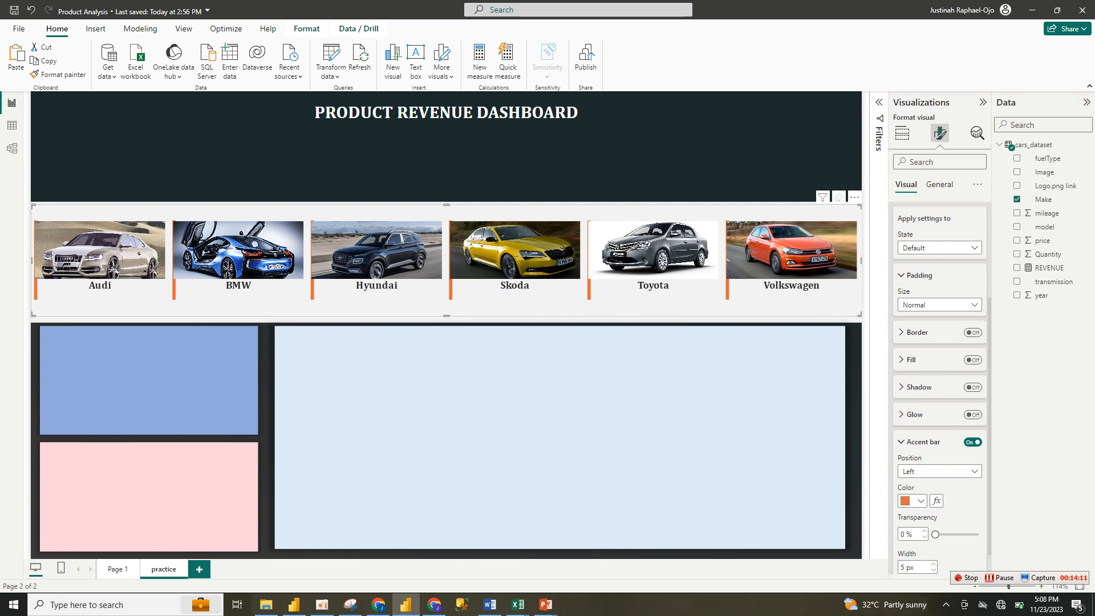
scroll(938, 388, down, 2)
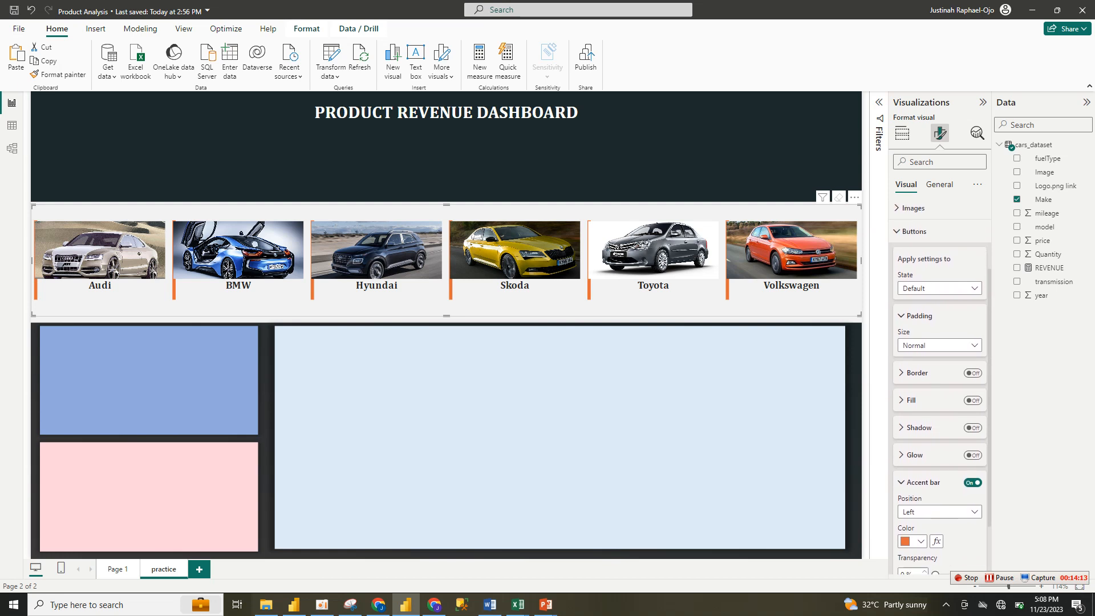
click(901, 414)
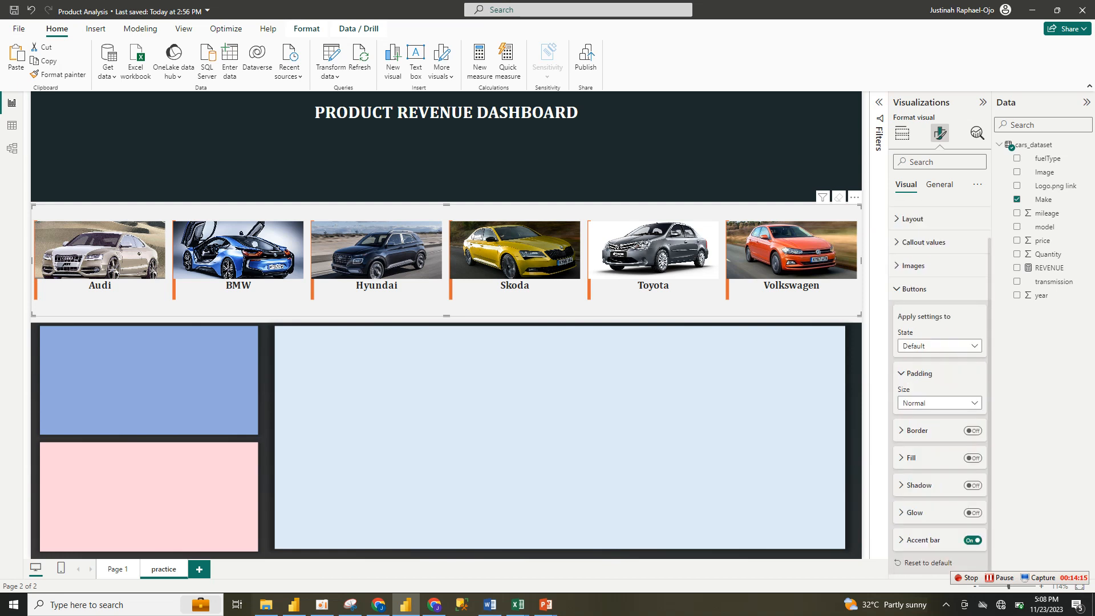
Step: Check the padding sizes and the Hover state of the slicer's buttons, returning the state to Default
click(974, 403)
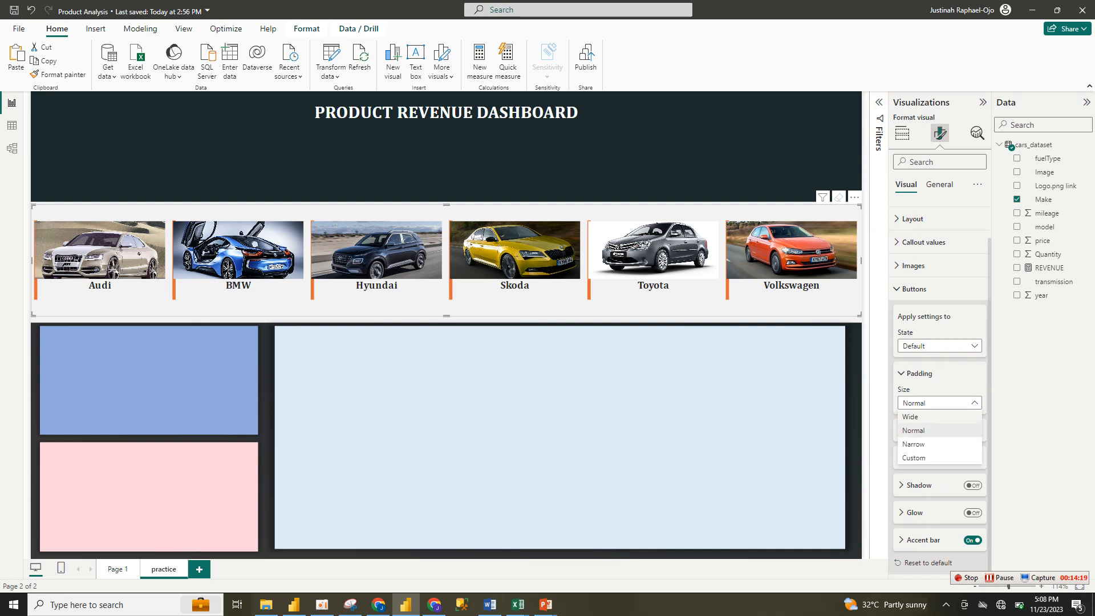
click(974, 346)
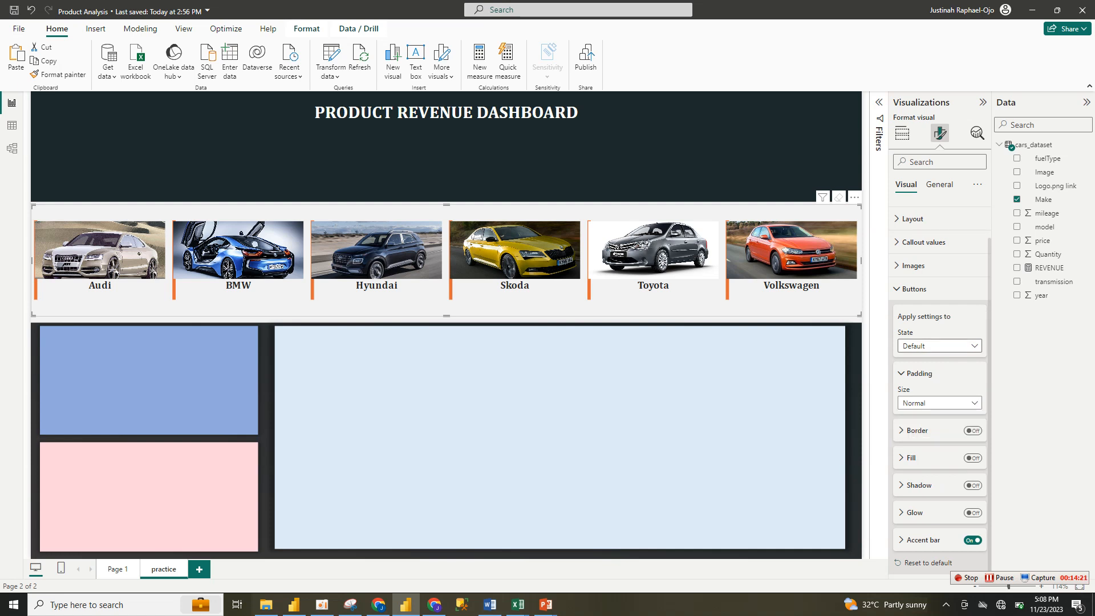
click(974, 346)
click(911, 373)
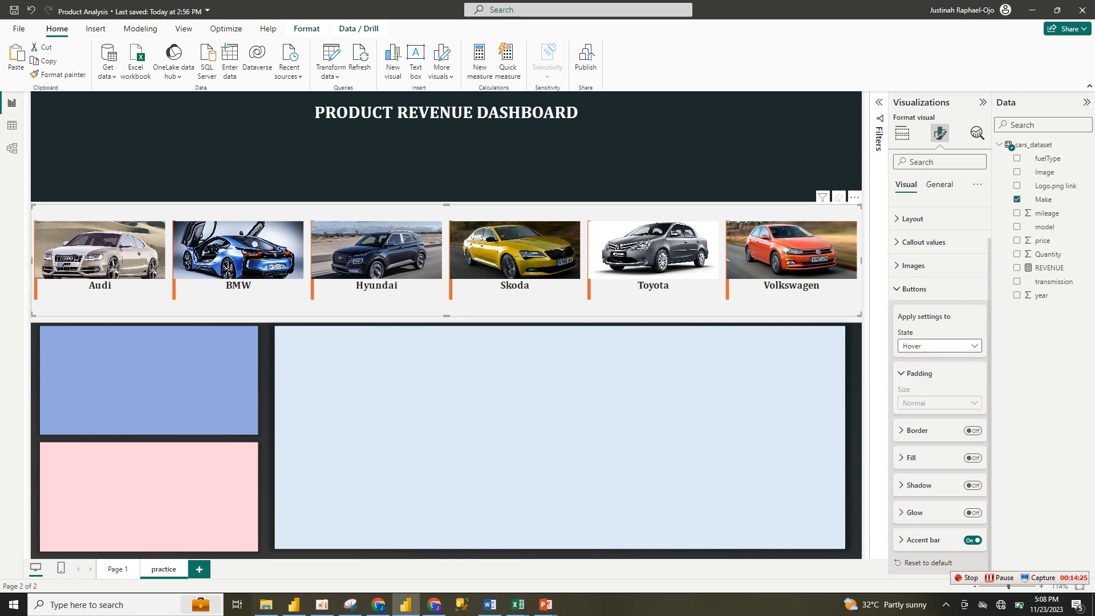
click(941, 346)
click(912, 359)
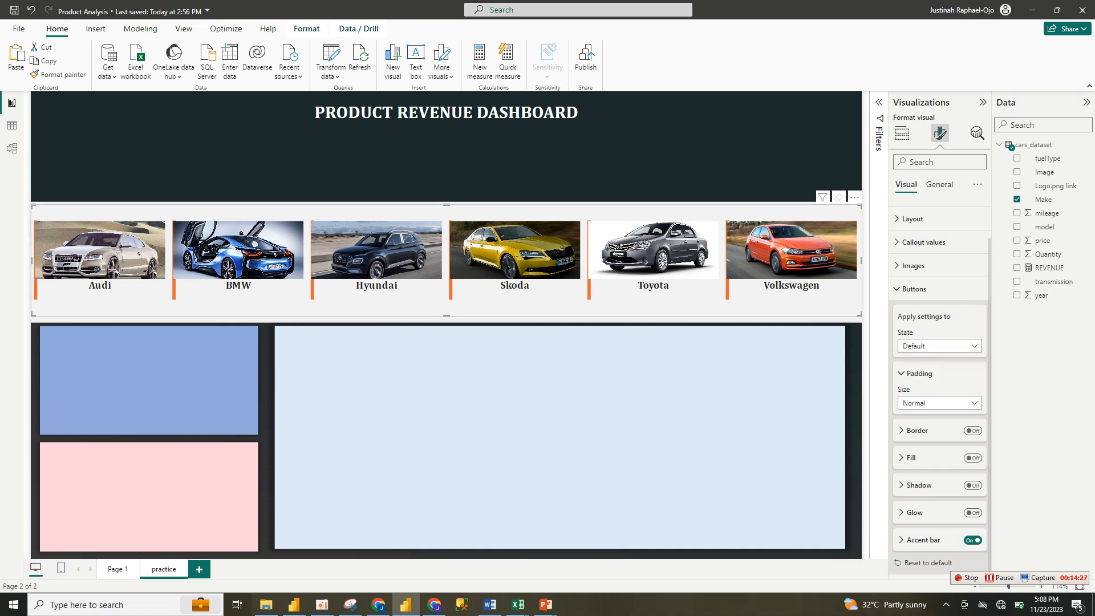
scroll(935, 239, up, 2)
click(915, 330)
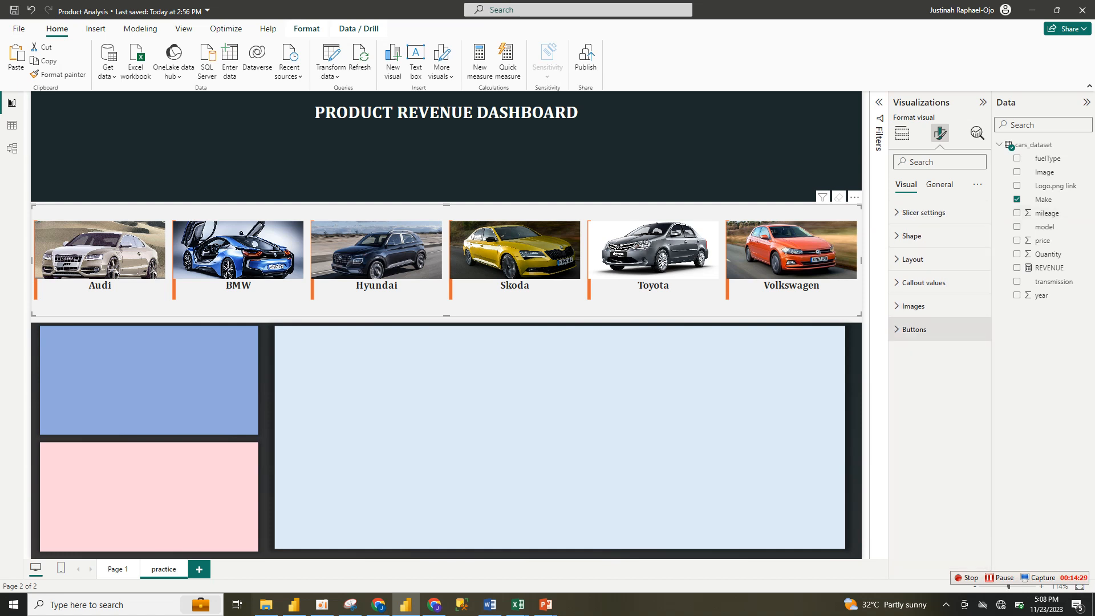
Step: Try showing the "Select all" option in the Make slicer and turn it off again
click(923, 212)
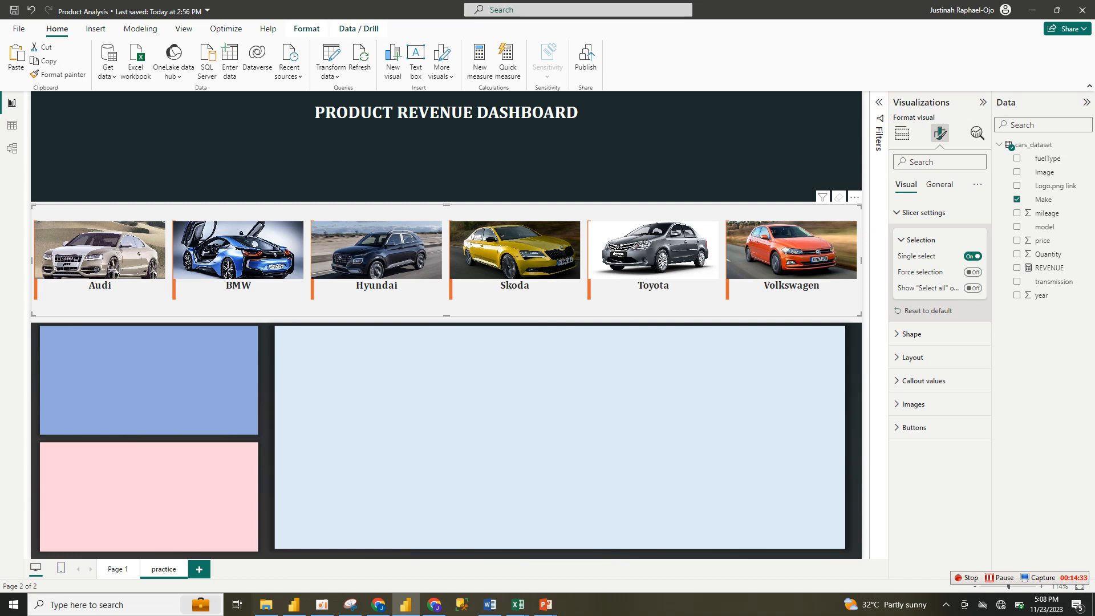
click(973, 287)
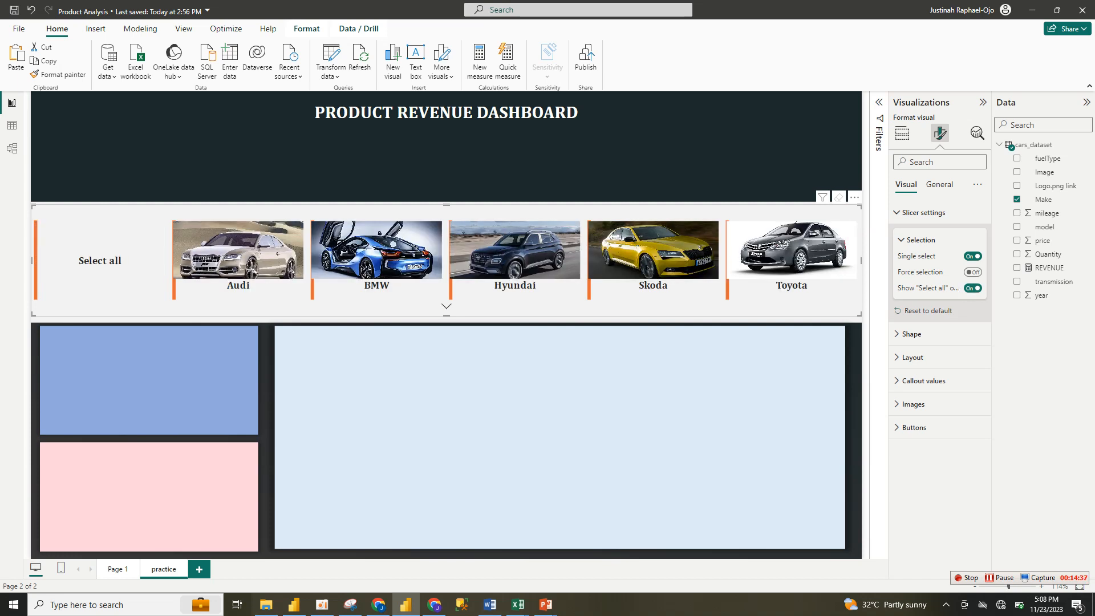
click(972, 288)
click(923, 212)
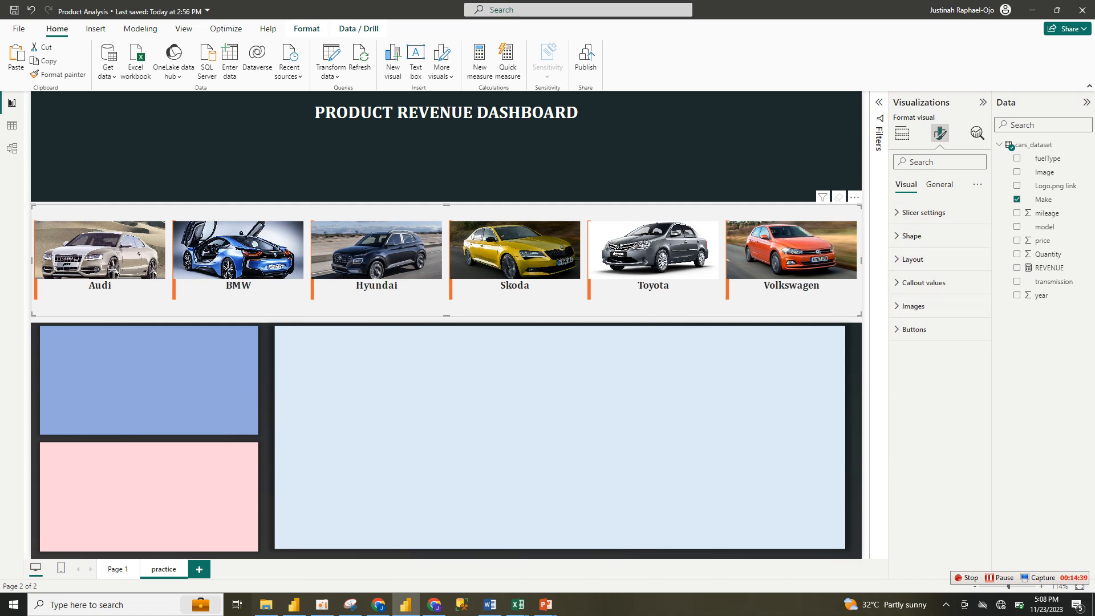
click(939, 185)
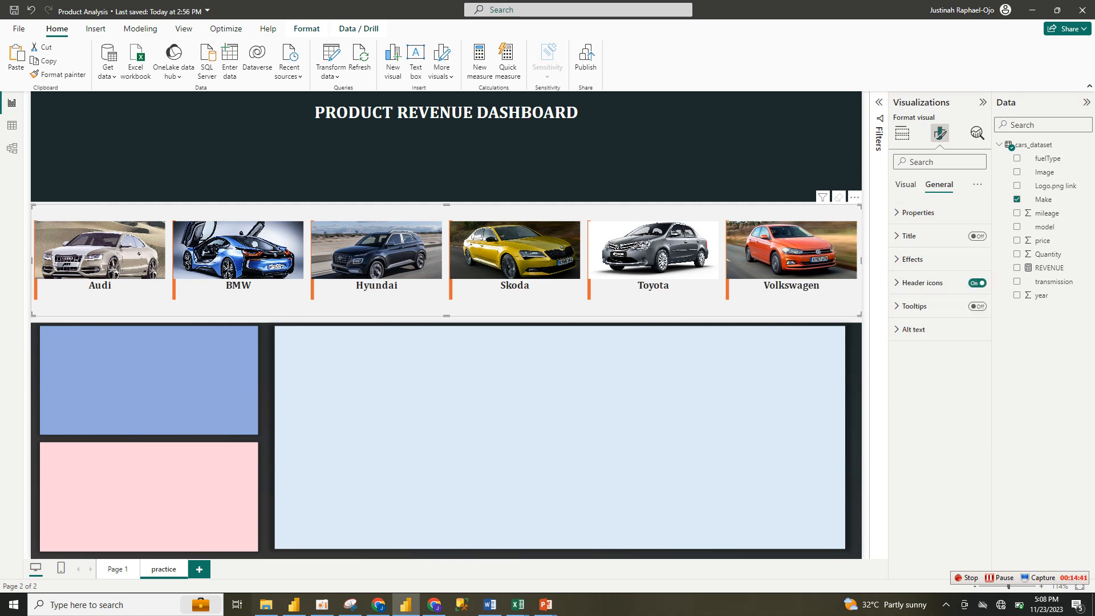
click(905, 184)
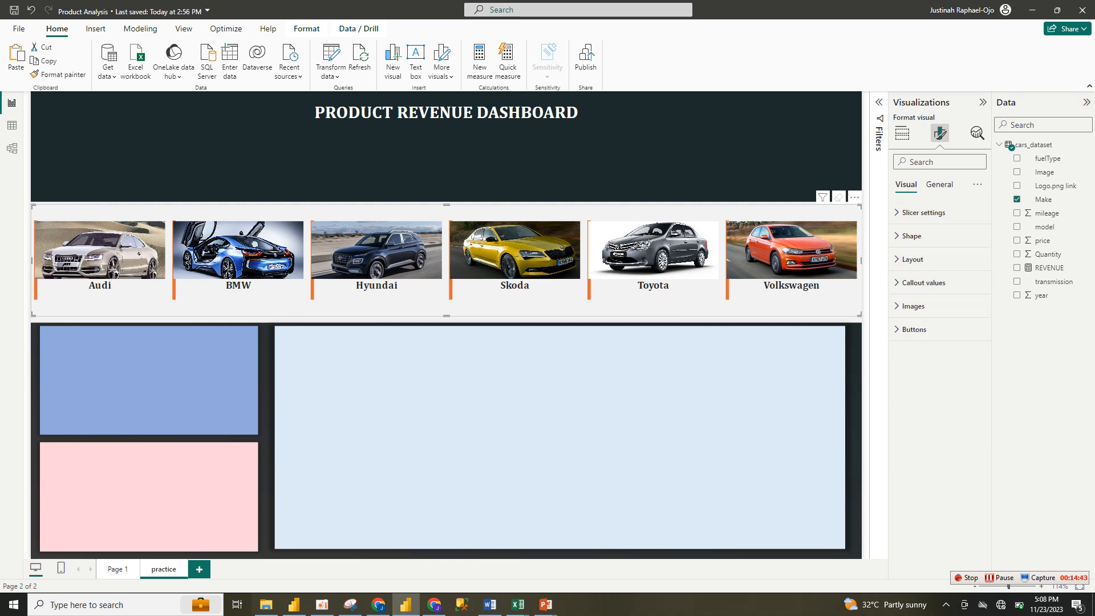
Step: Review the Make slicer's image settings for the Default state, including image fit, position and padding
click(913, 306)
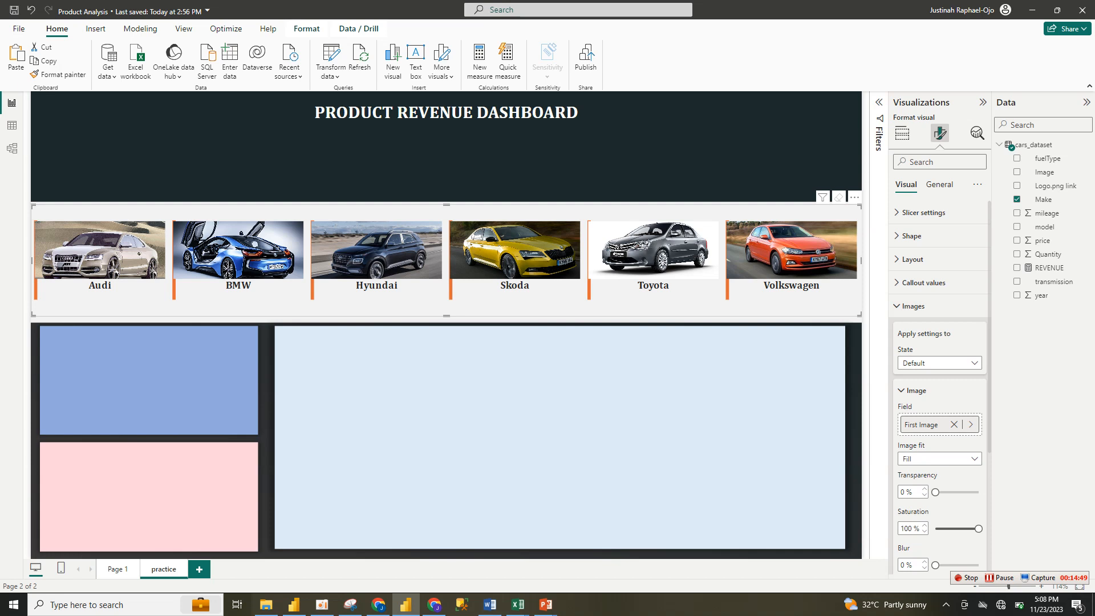
scroll(937, 308, down, 3)
scroll(938, 387, down, 2)
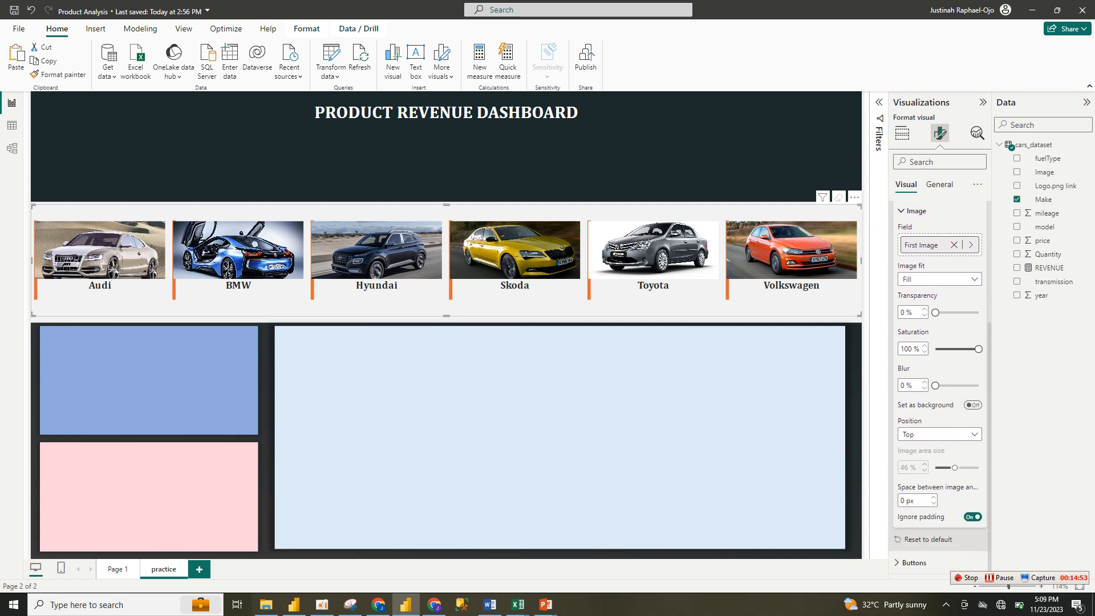
scroll(938, 342, up, 5)
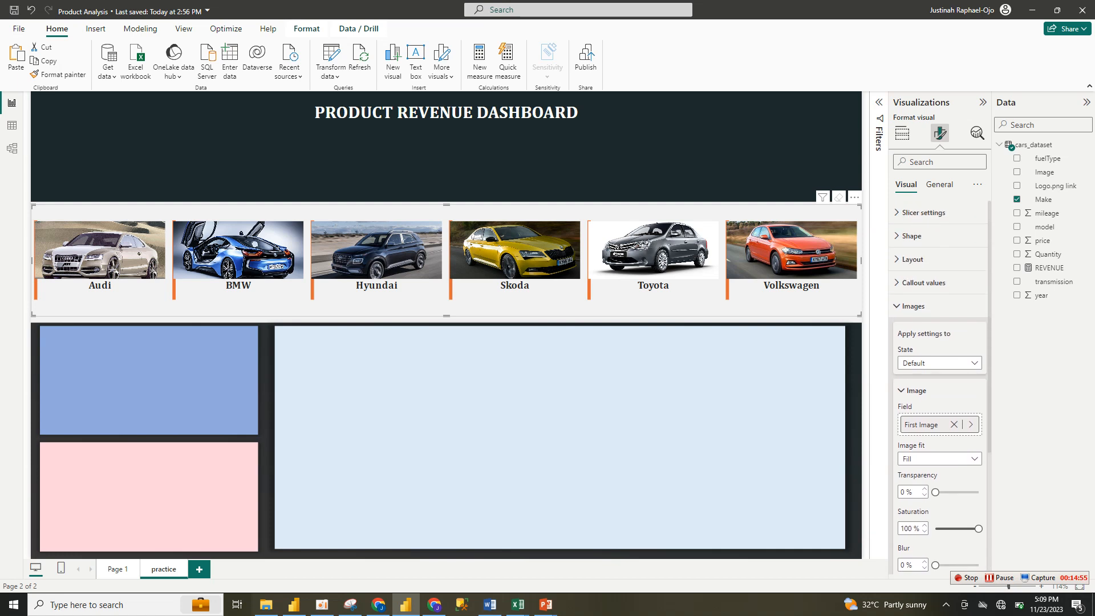
key(Escape)
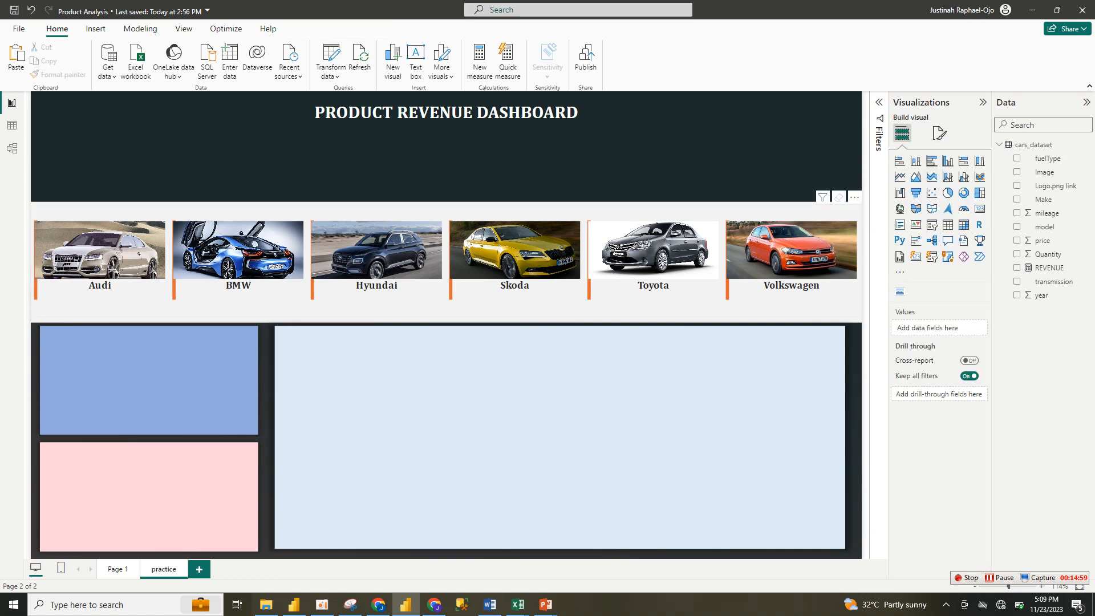
click(741, 308)
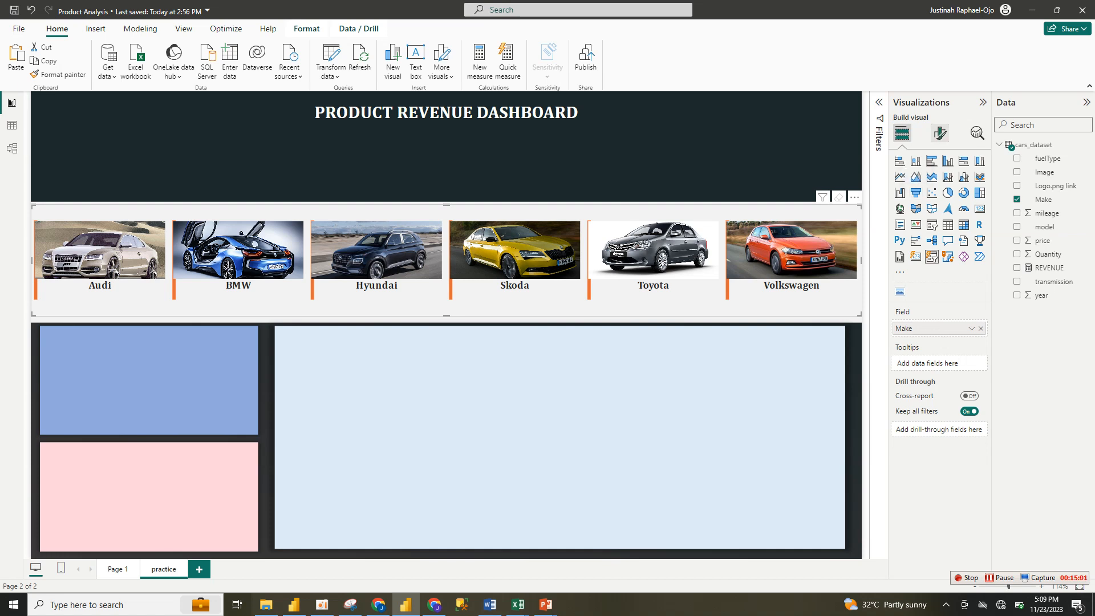
click(939, 133)
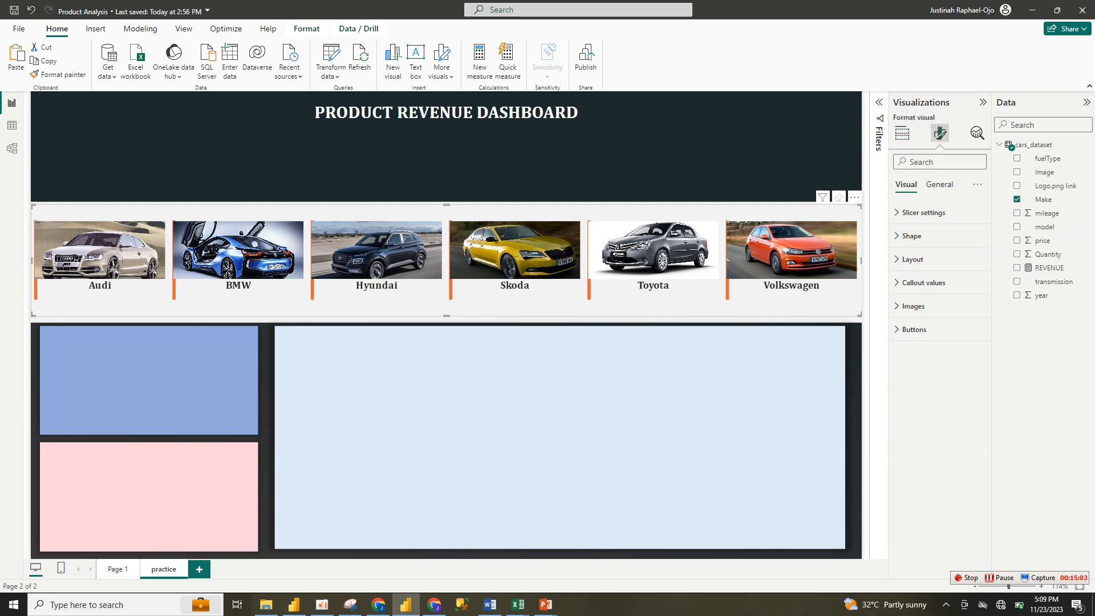
Step: Check the revenue chart on Page 1, then insert an area chart on the practice page and place it narrower inside the light-blue panel
click(712, 376)
click(117, 568)
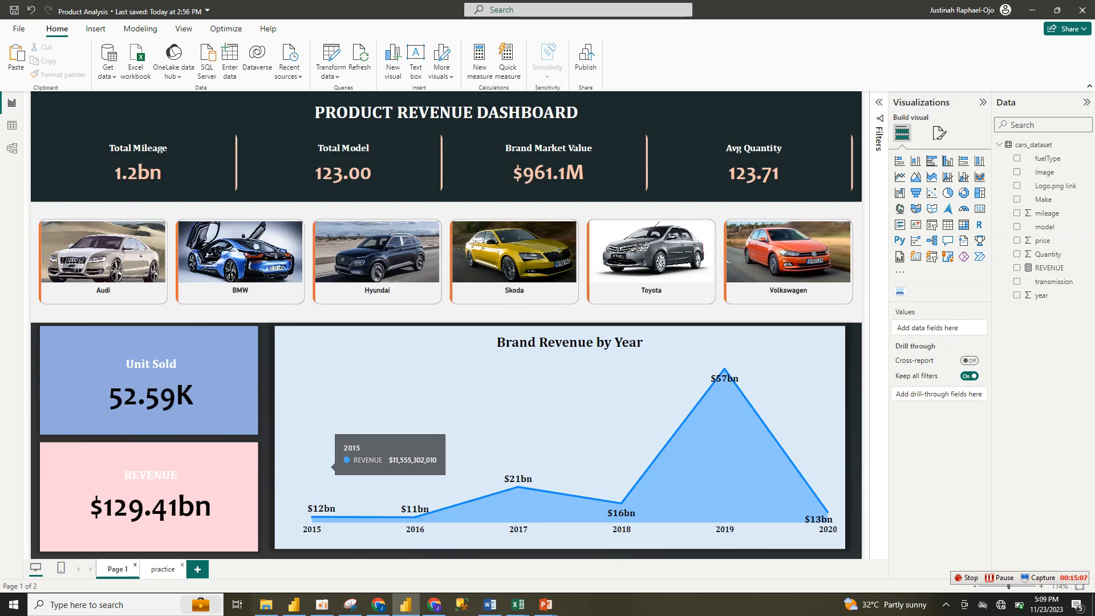
click(163, 568)
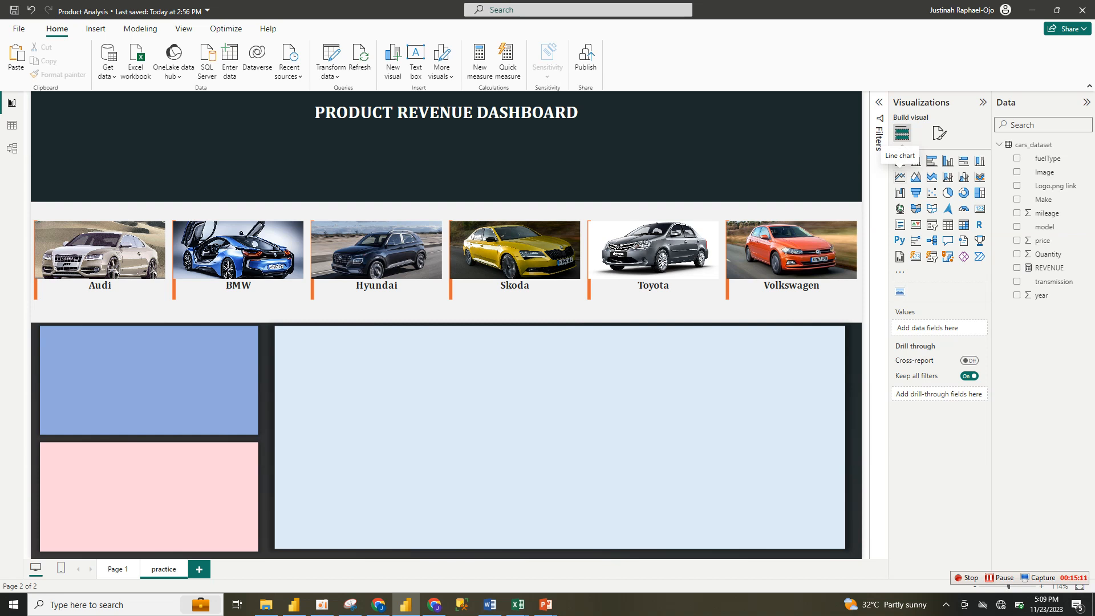
click(900, 176)
click(915, 176)
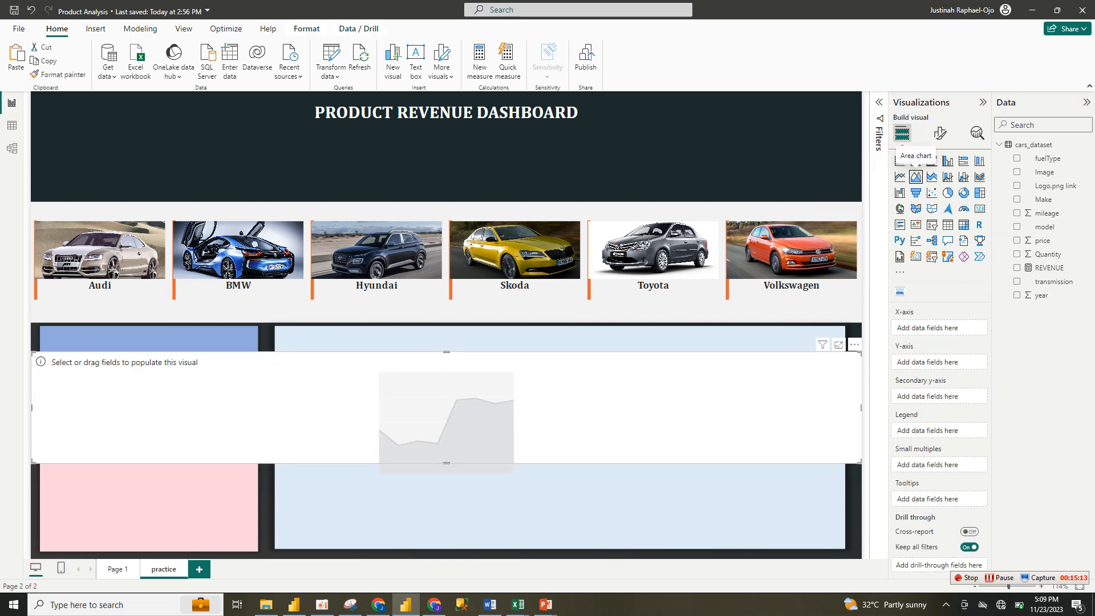
drag(860, 407, 597, 384)
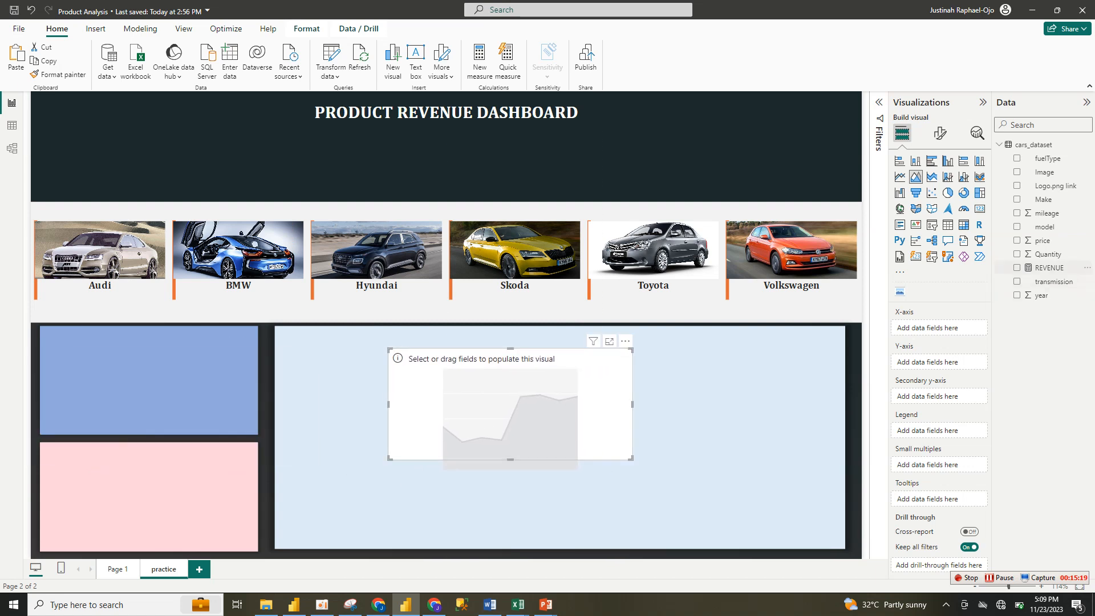
Step: Plot REVENUE on the area chart's Y-axis against year on its X-axis
click(1016, 268)
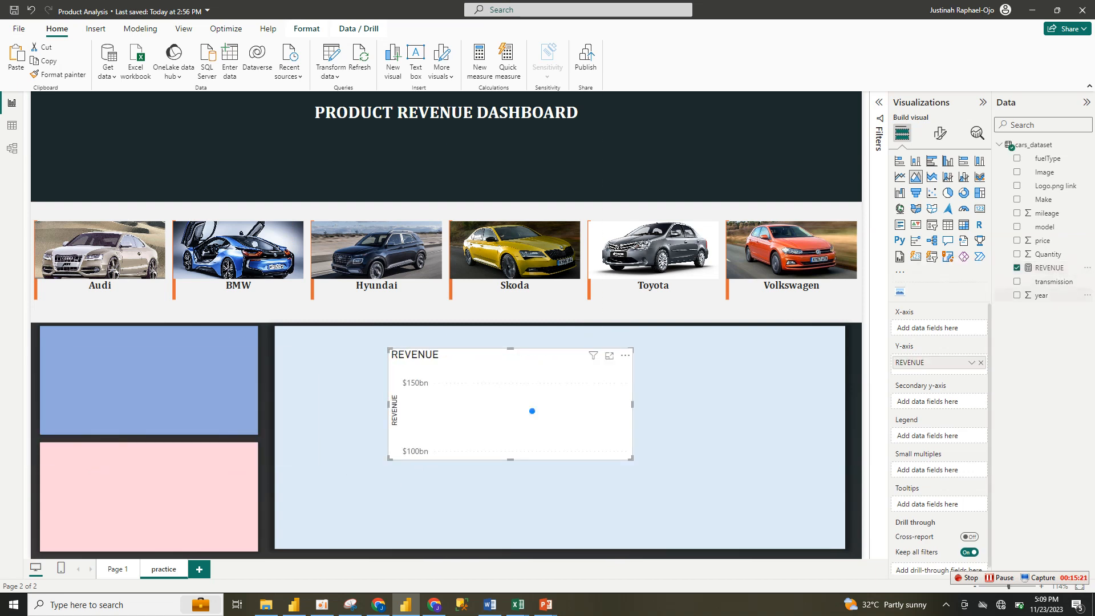
click(1017, 295)
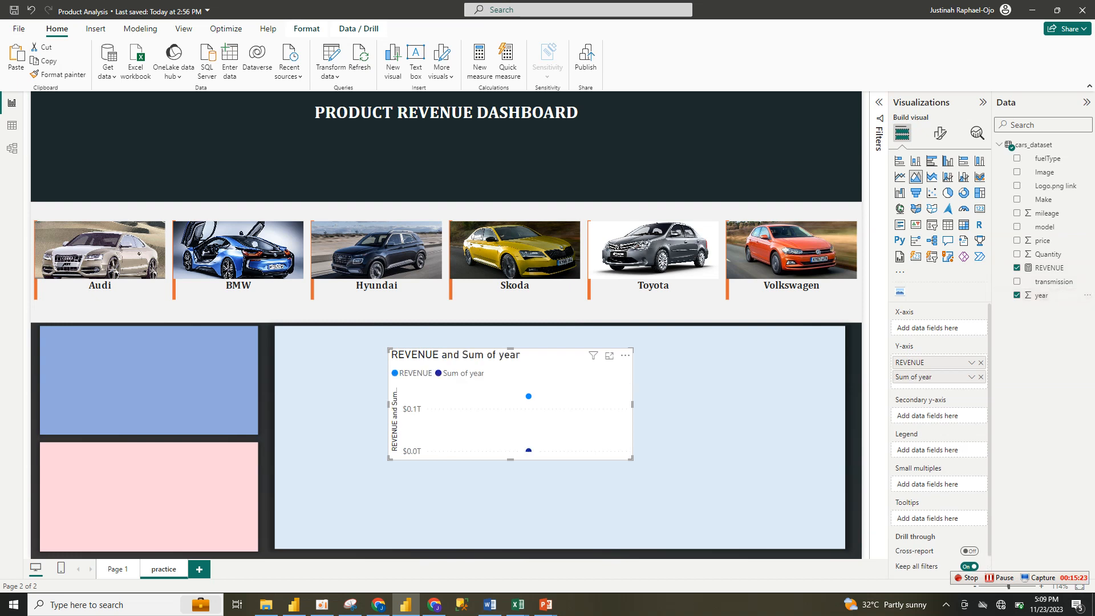
drag(912, 376, 913, 328)
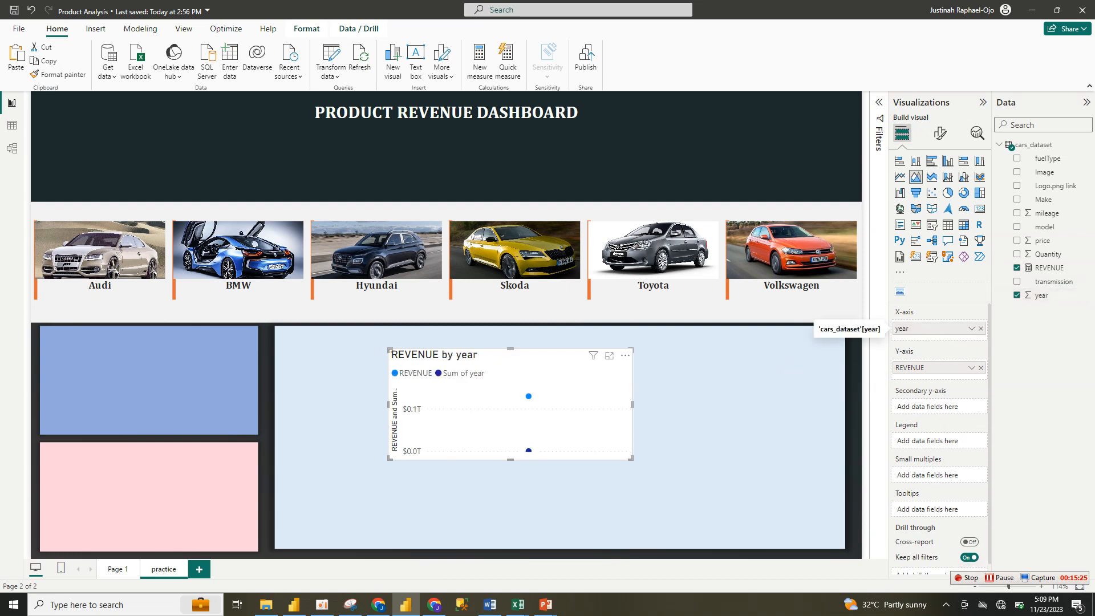
Step: Enlarge the revenue area chart to nearly fill the light-blue panel, leaving a narrow margin around it
drag(630, 459, 800, 515)
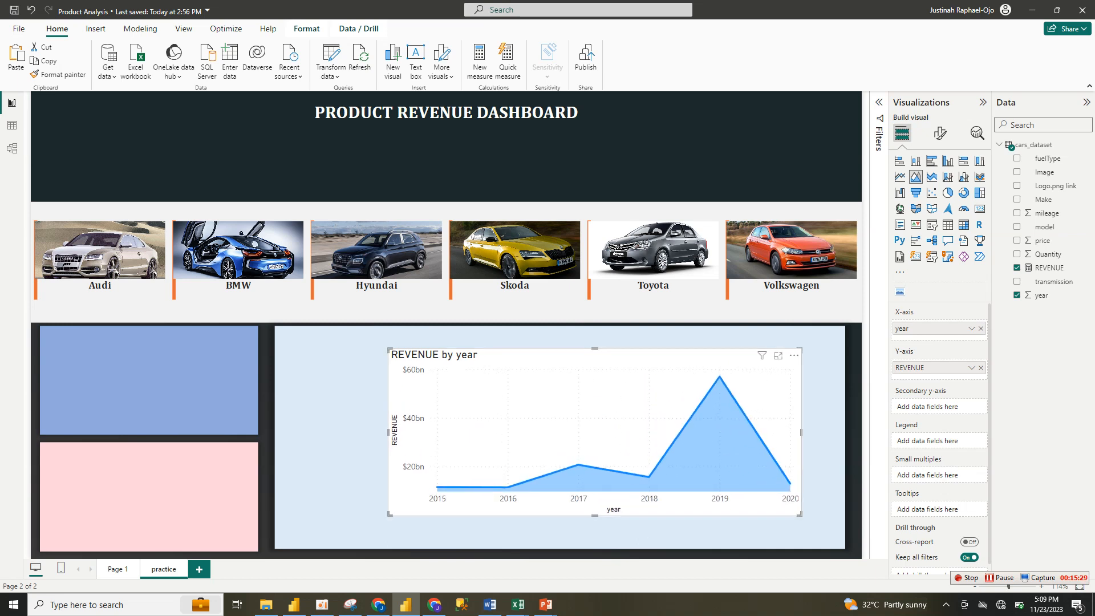
drag(390, 514, 294, 524)
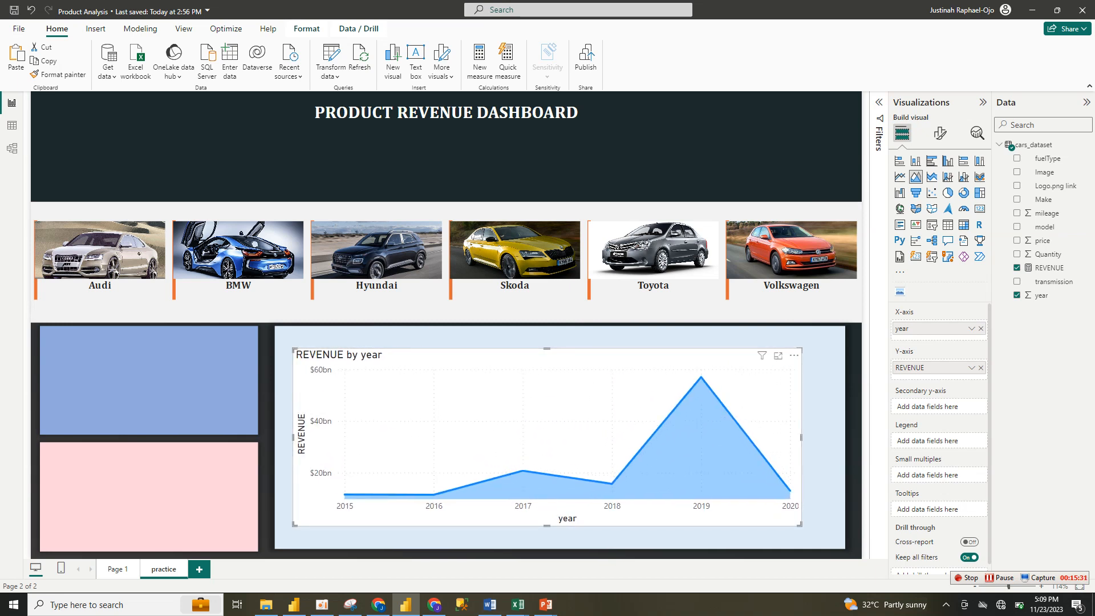
drag(546, 348, 546, 326)
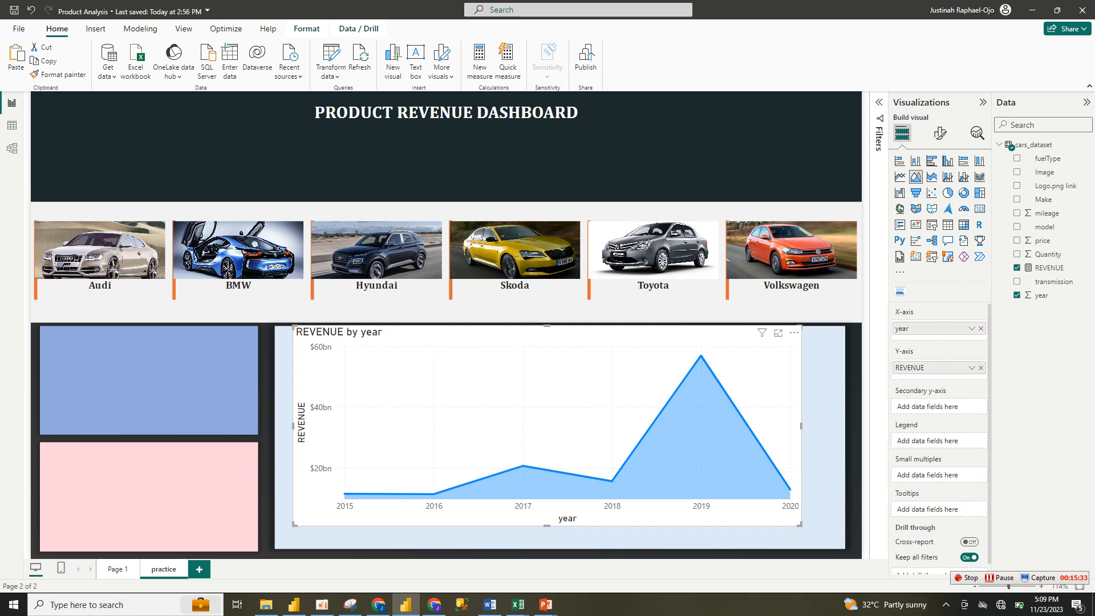
drag(800, 524, 838, 537)
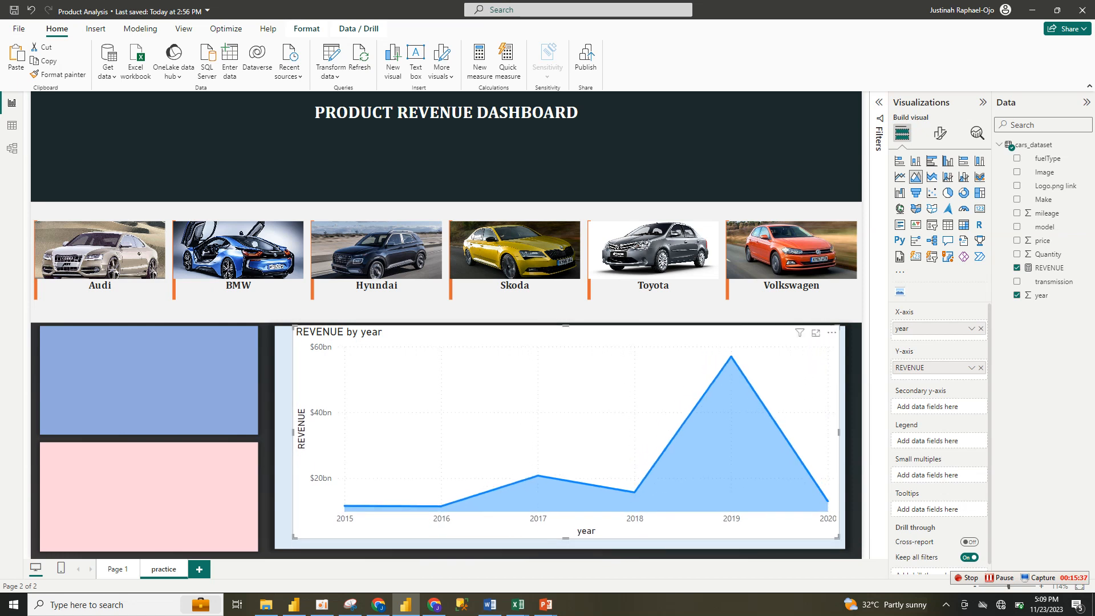
drag(838, 327, 839, 339)
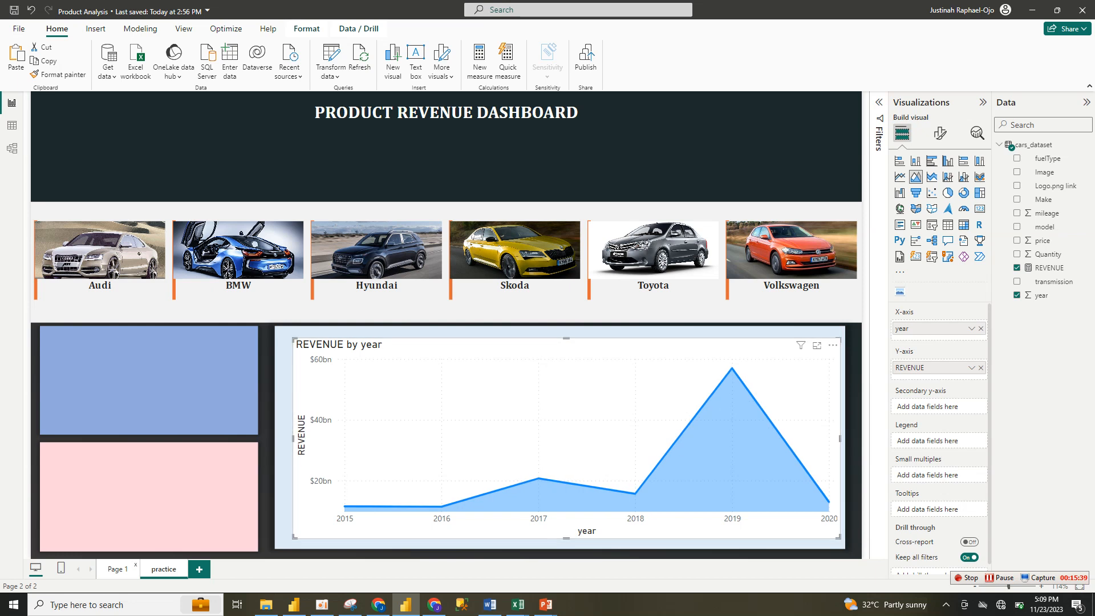
Step: Copy the formatting of Page 1's Brand Revenue by Year chart onto the practice page's area chart with Format painter and slightly narrow the chart
click(118, 569)
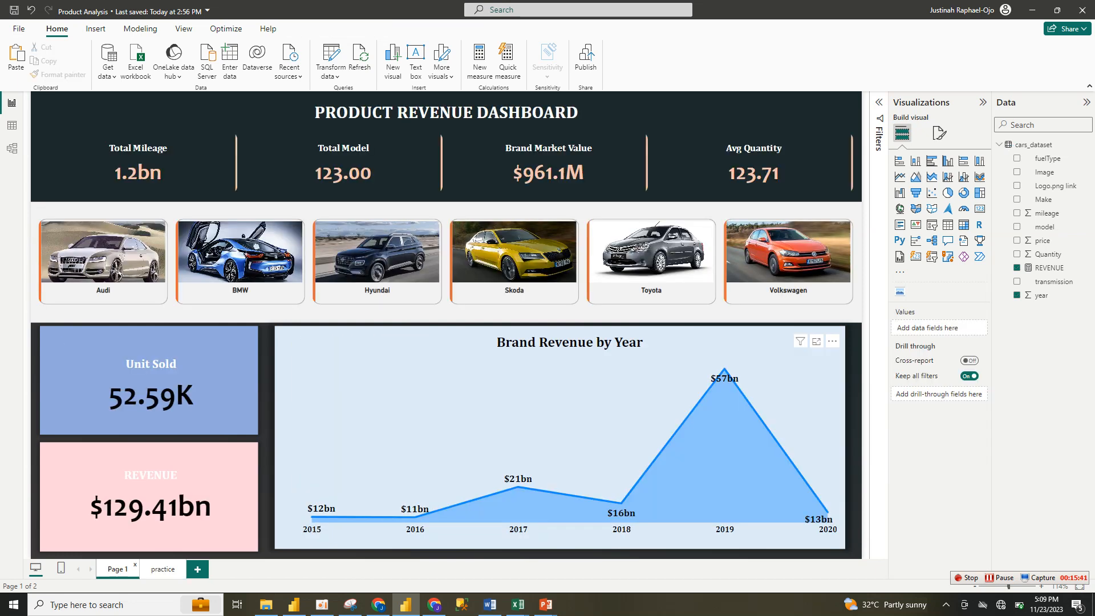
click(450, 413)
click(286, 434)
click(326, 426)
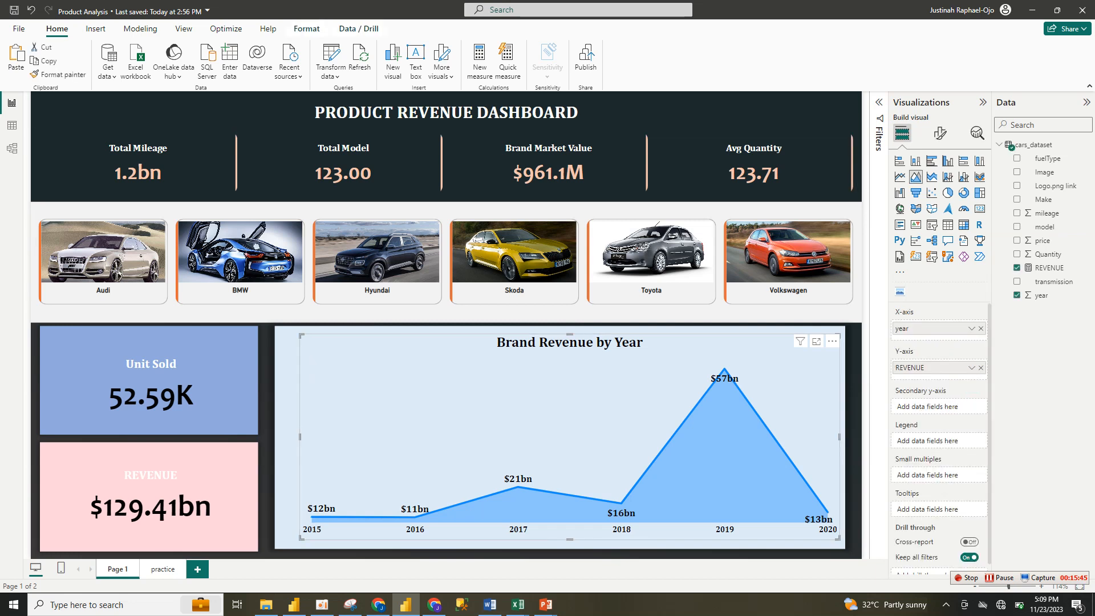
click(57, 74)
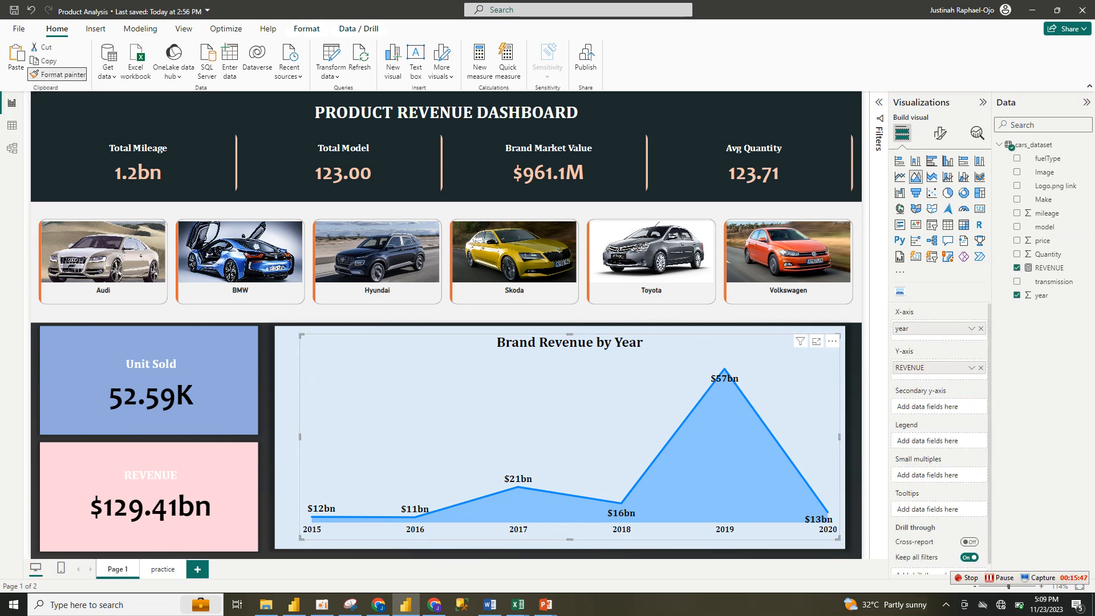
click(162, 568)
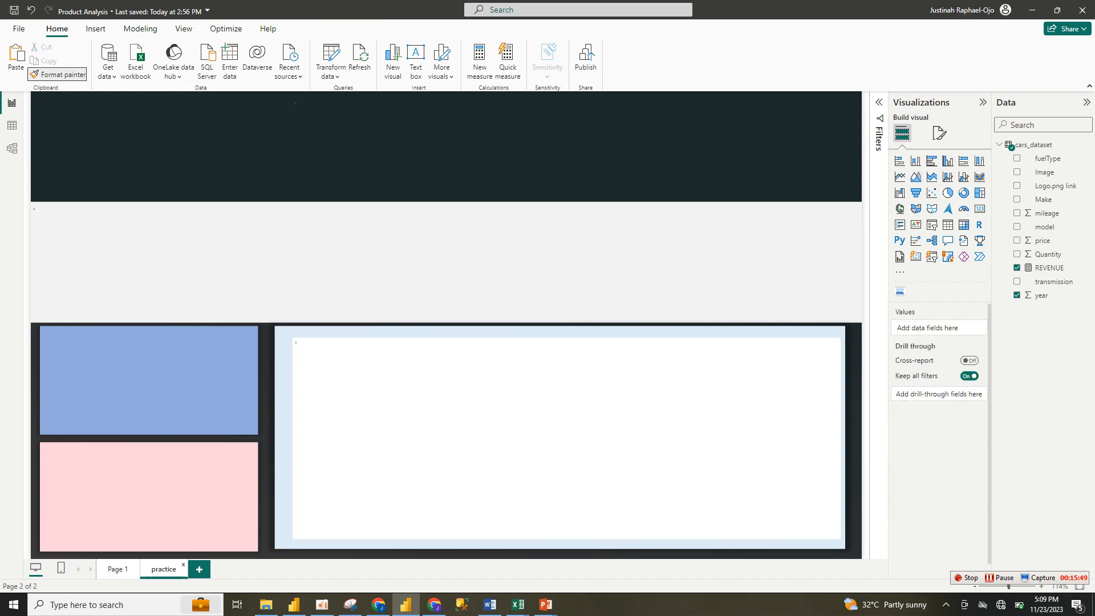
click(456, 429)
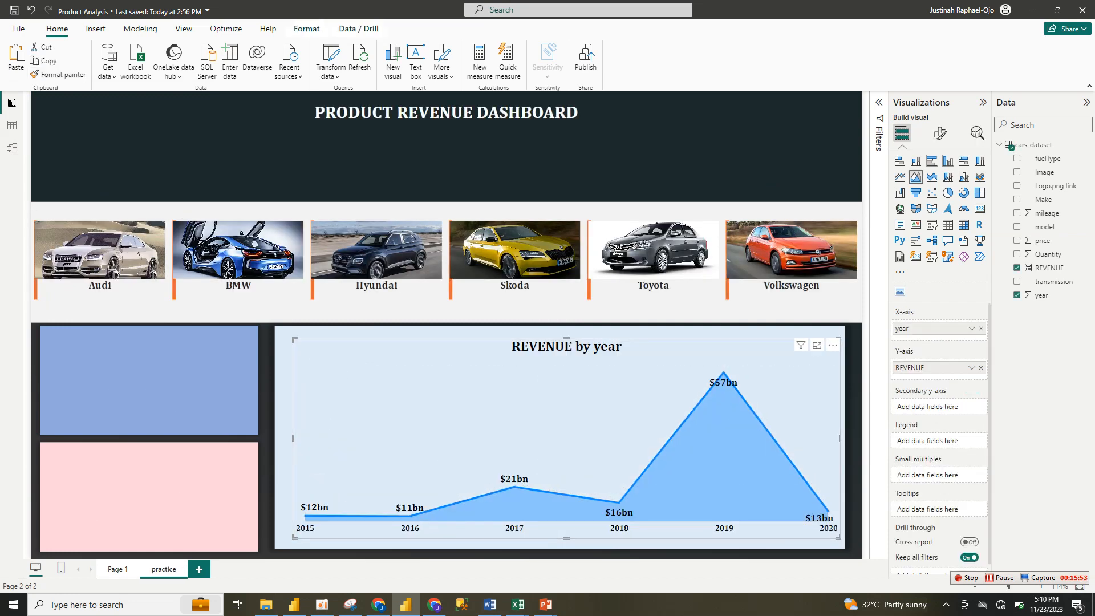
drag(838, 537, 831, 539)
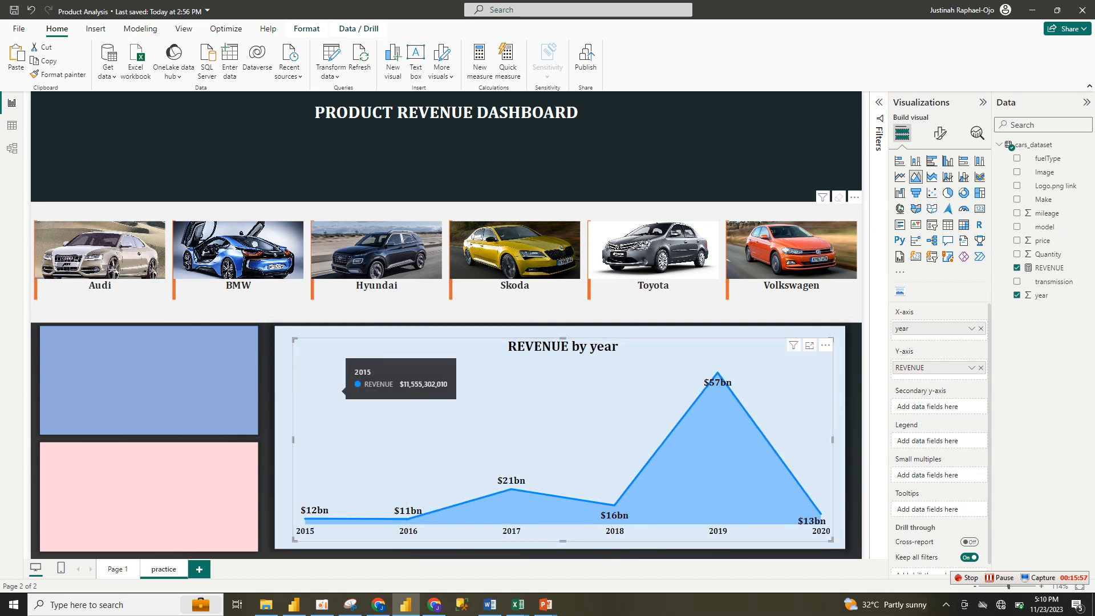
Step: Test the Make slicer on the revenue chart by selecting Hyundai, Skoda, Toyota and Volkswagen in turn, ending on Toyota
click(376, 274)
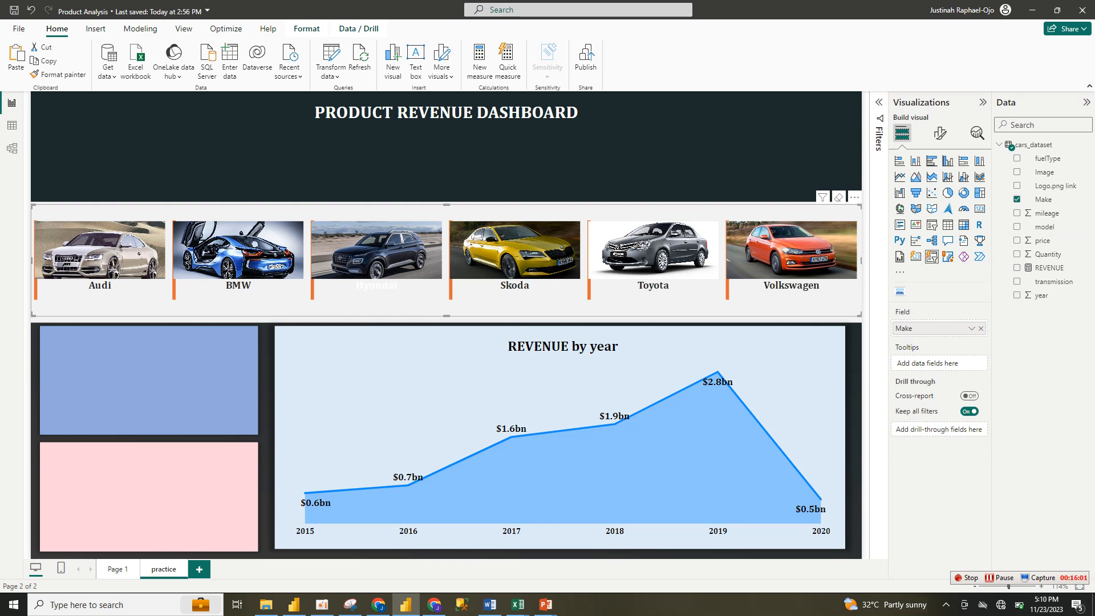
click(515, 271)
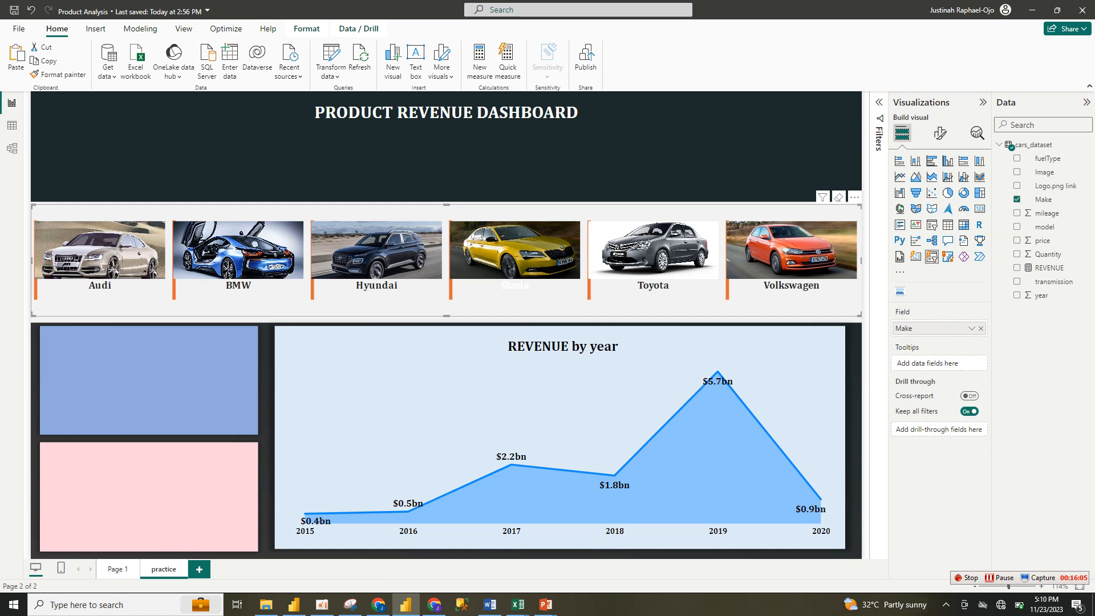
click(653, 271)
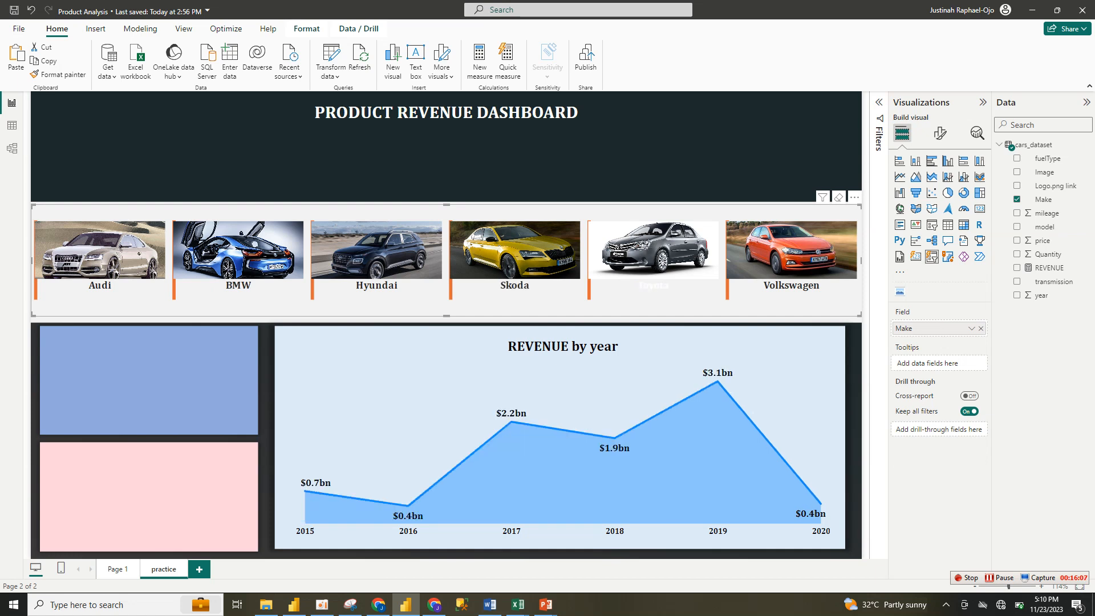
click(791, 271)
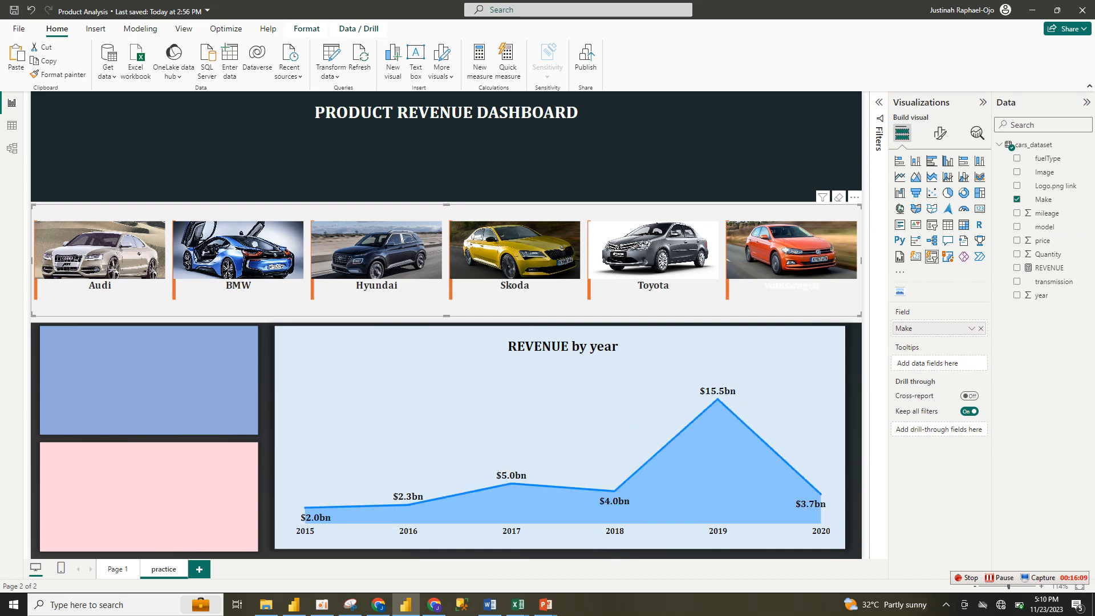
click(653, 271)
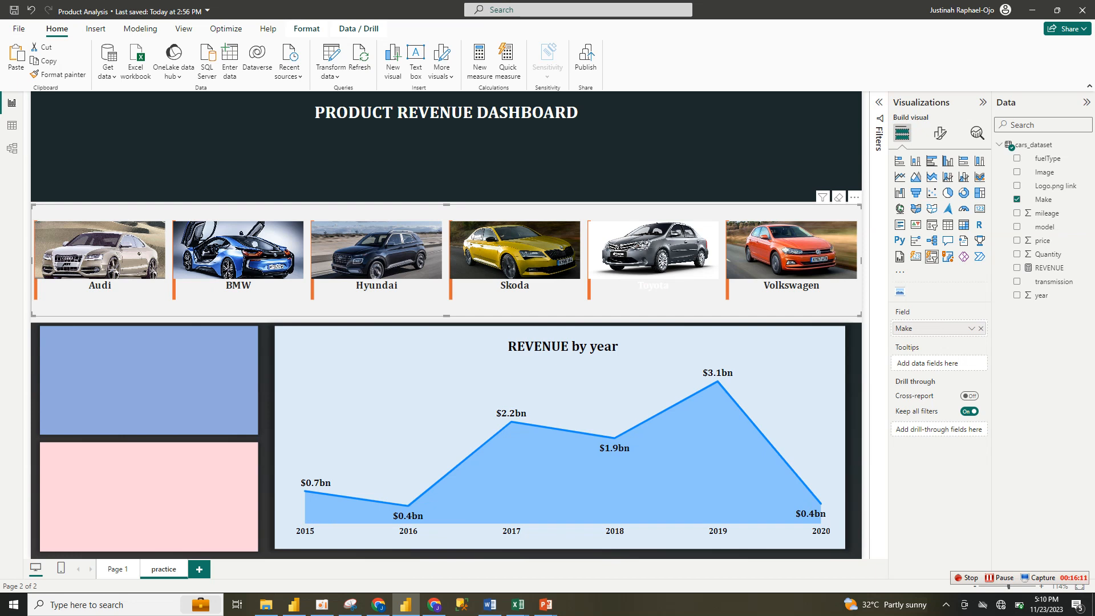